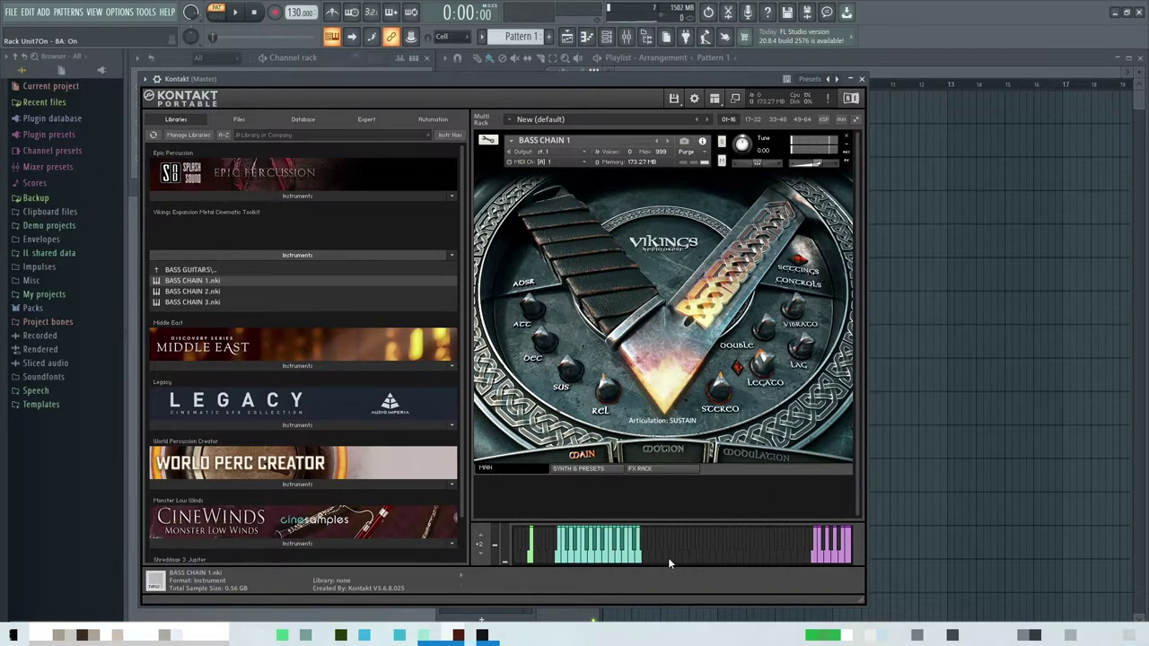
- Replace the BASS CHAIN 1 instrument in the rack with BASS CHAIN 2 and audition low and high notes in its playable range
left_click(847, 139)
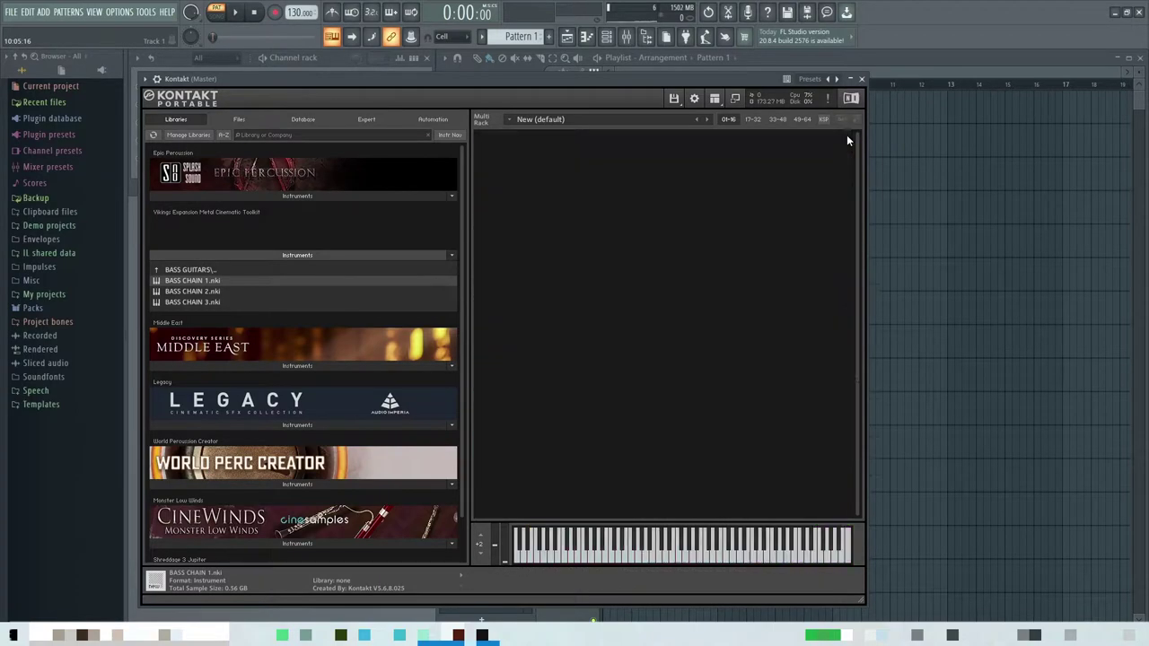
left_click(187, 292)
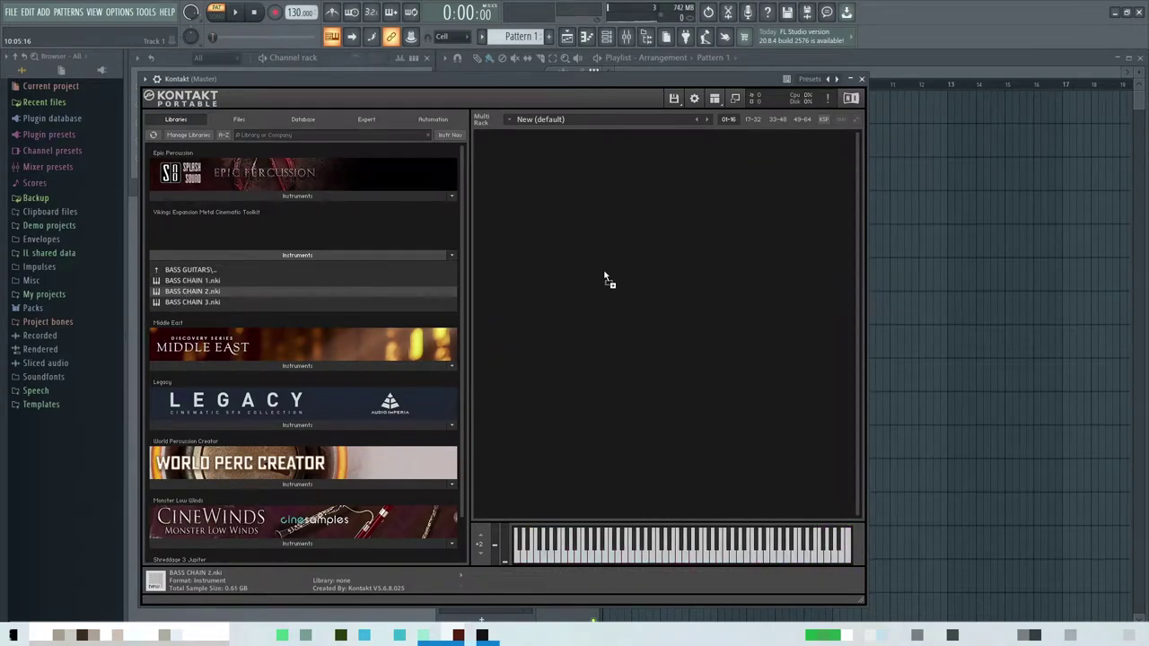
left_click_drag(605, 278, 607, 280)
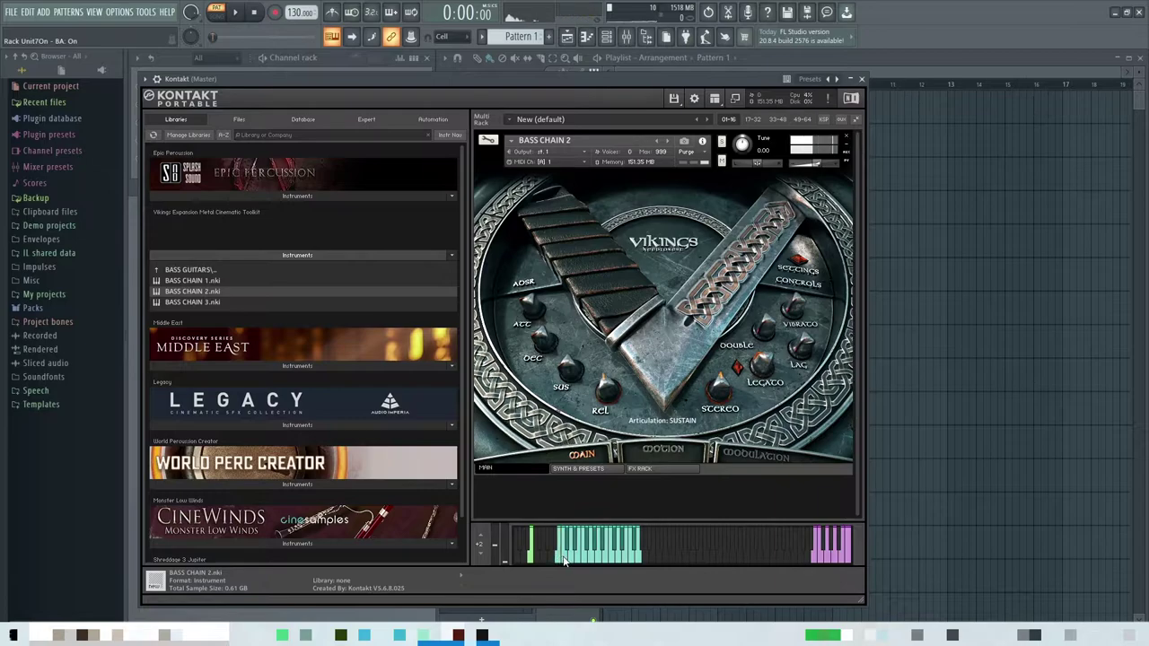
left_click(577, 558)
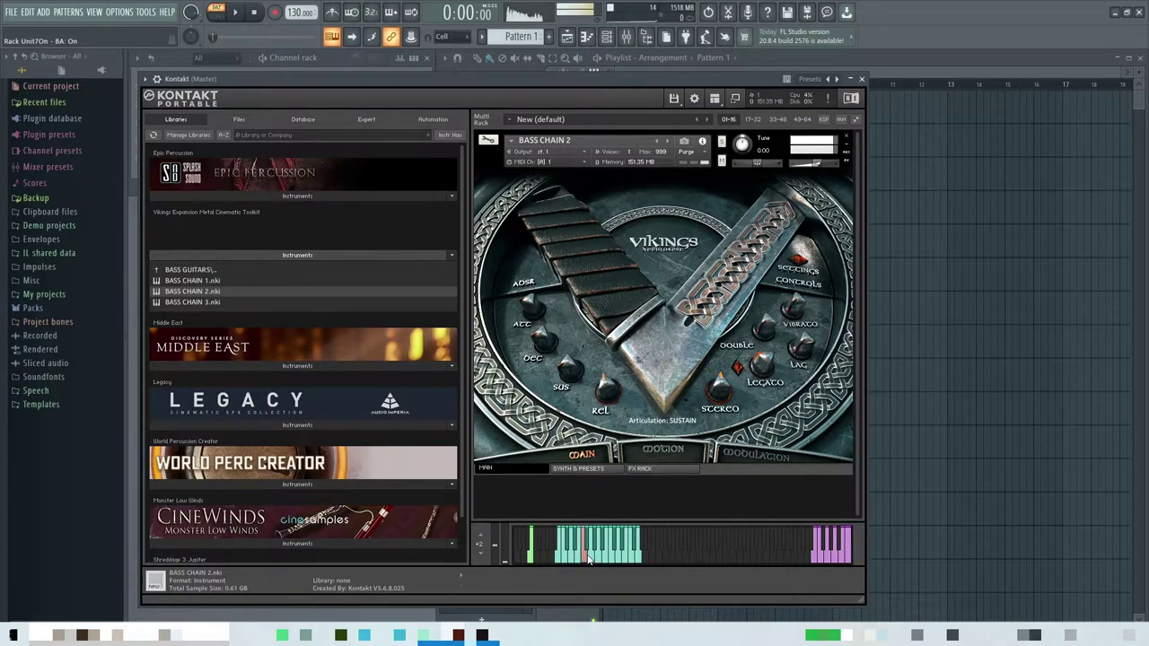
left_click(636, 556)
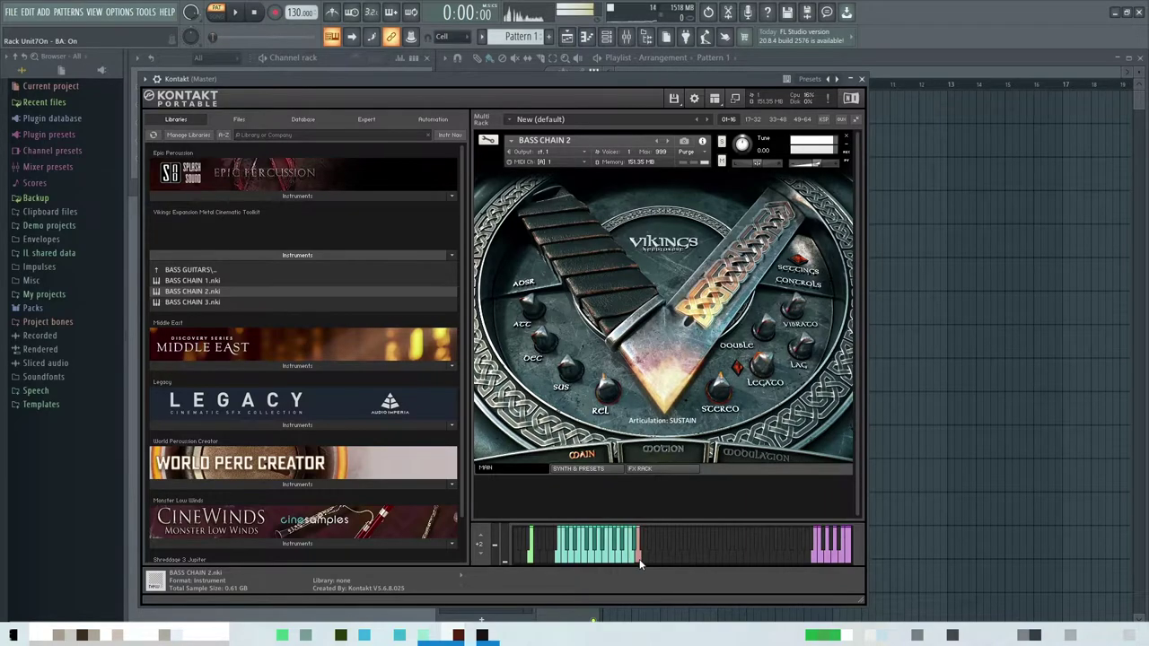
- Replace BASS CHAIN 2 with G1 MAIN BENDS MONO from the Vikings library's GUITAR FX folder and audition its lowest playable note
left_click(844, 139)
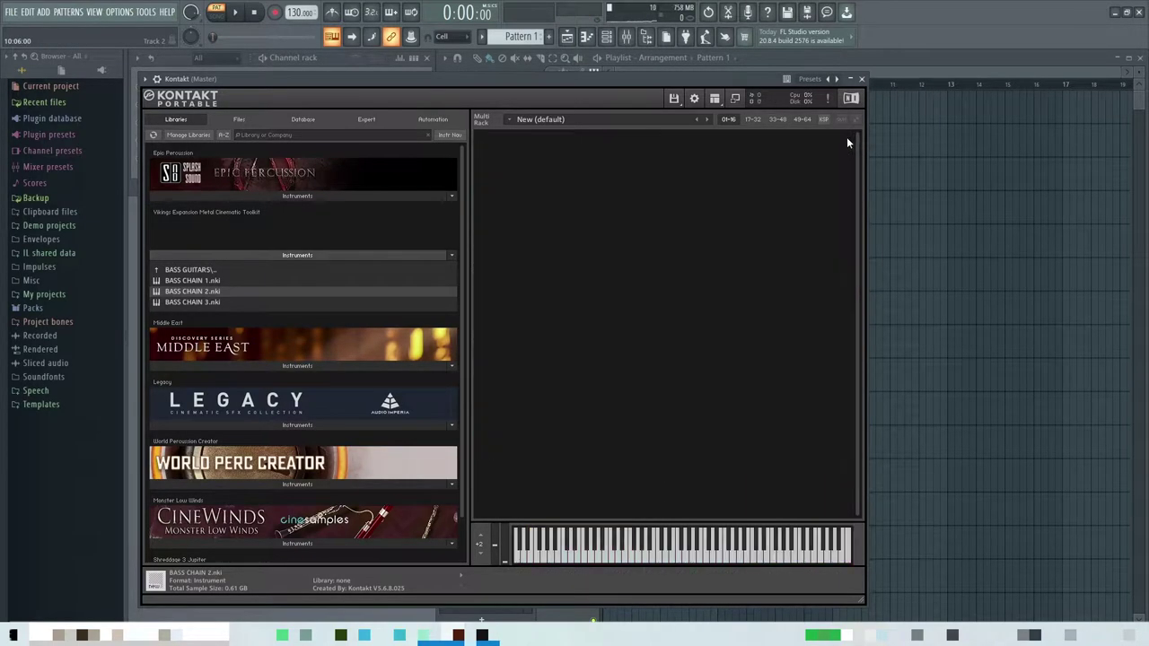
left_click(191, 269)
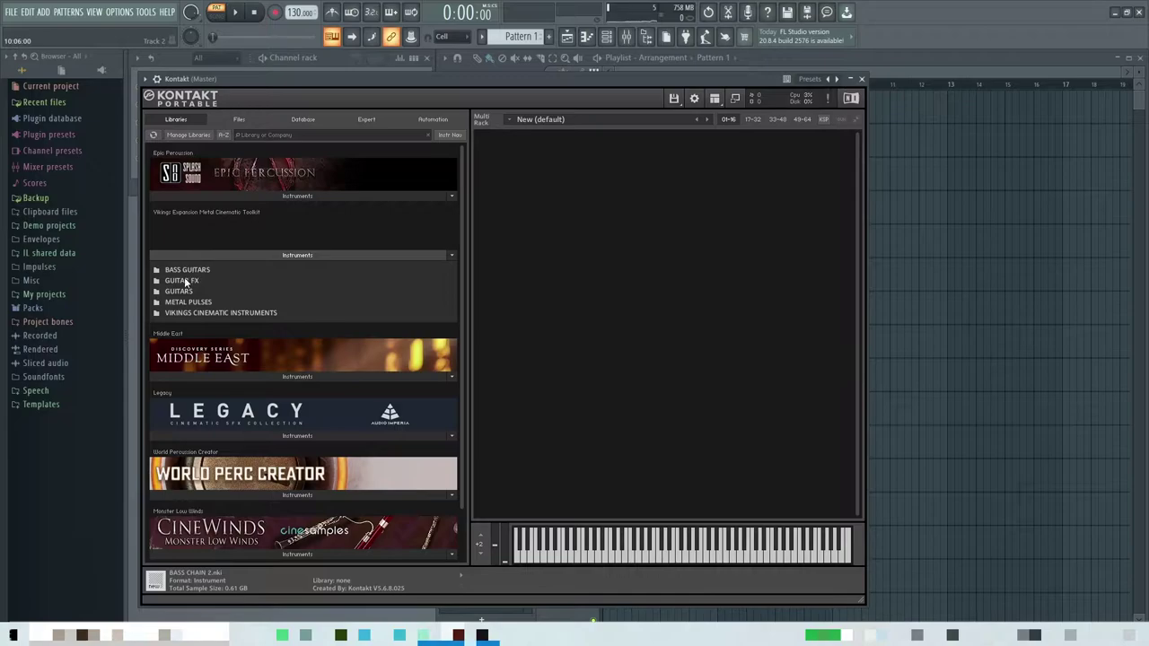
left_click(185, 280)
left_click_drag(198, 281, 667, 296)
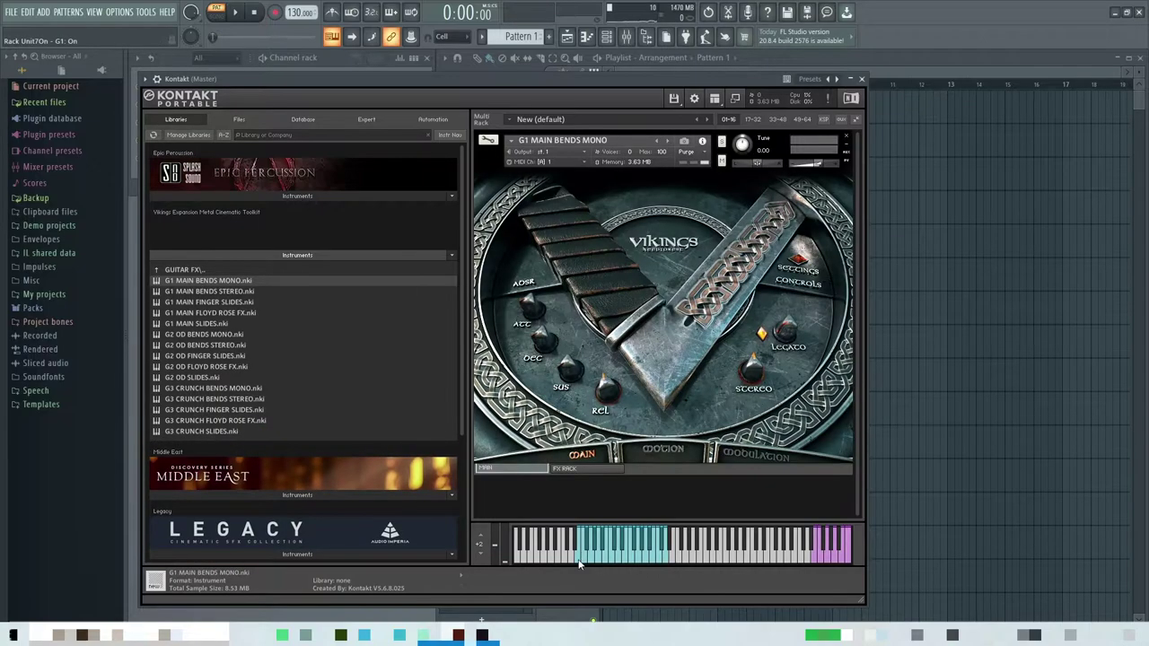
left_click(577, 562)
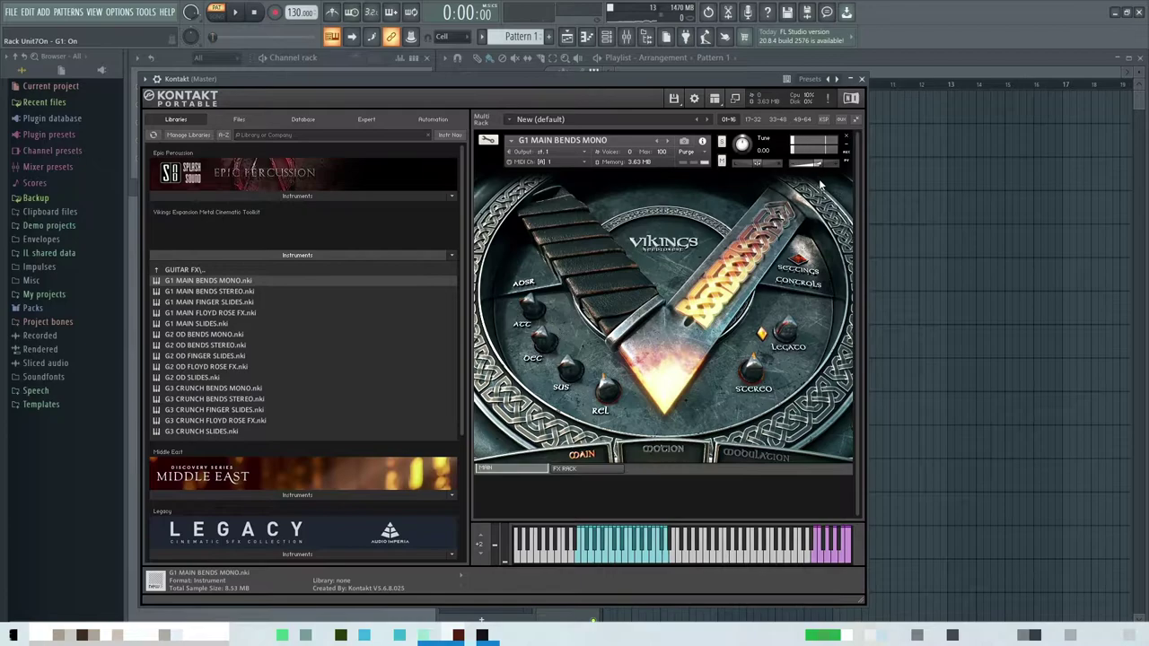
- Swap the loaded mono bends instrument for G1 MAIN FINGER SLIDES and audition several of its slide samples
left_click(845, 139)
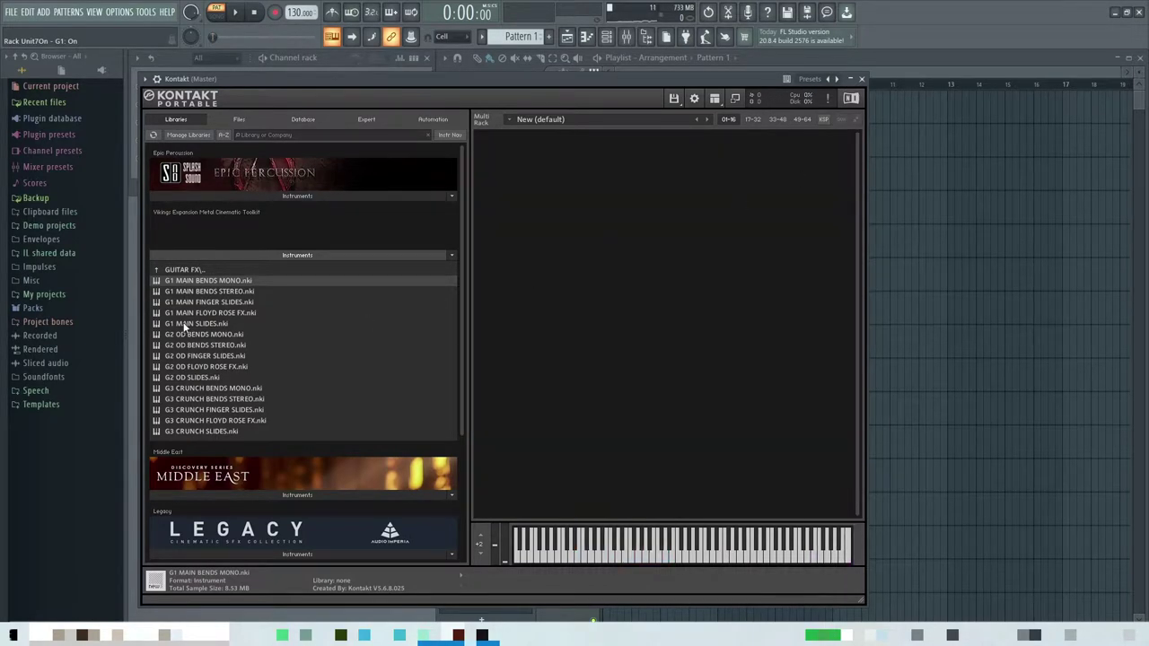
left_click_drag(231, 309, 710, 279)
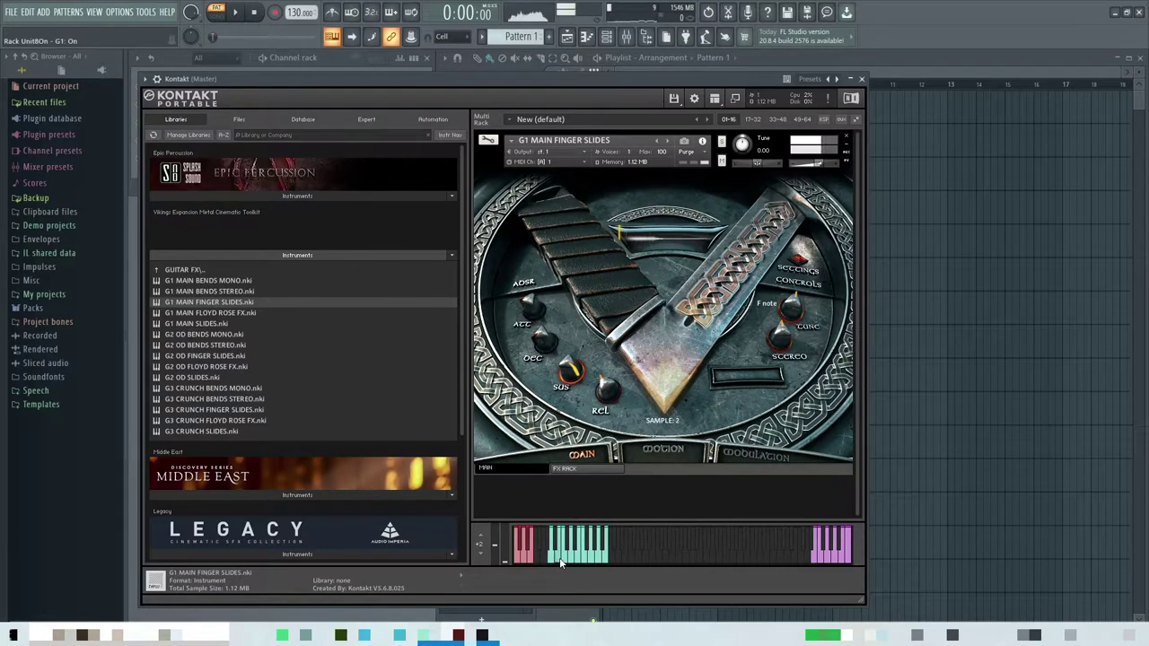
left_click(559, 561)
left_click(582, 561)
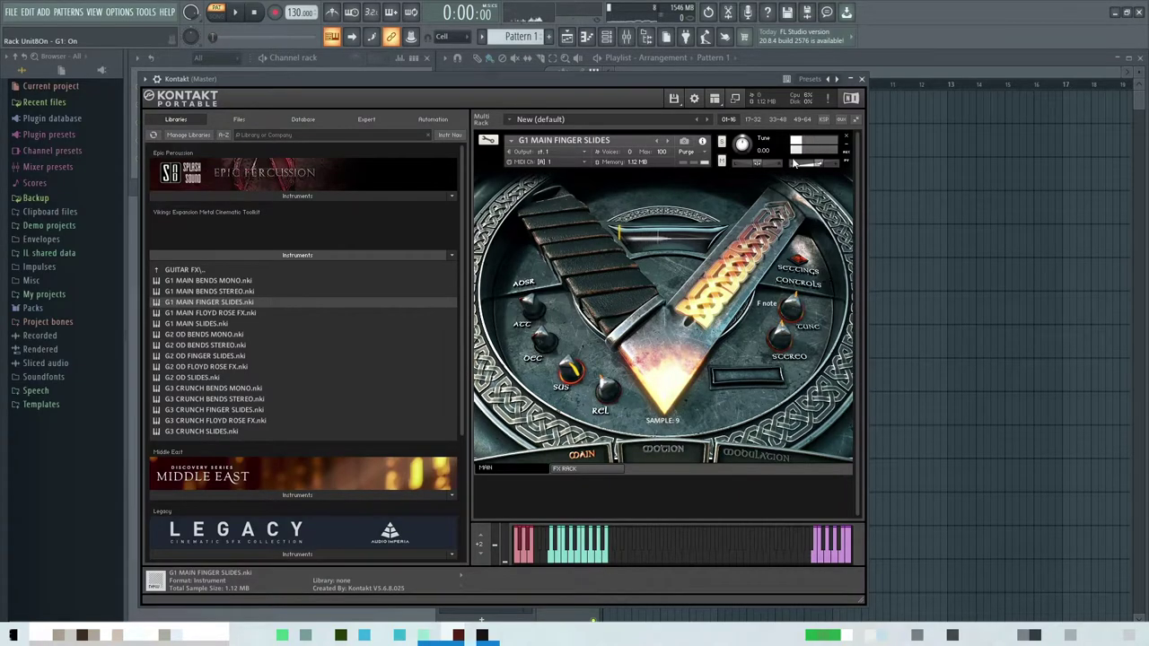
- Swap the finger slides for G1 MAIN FLOYD ROSE FX and audition samples across its whole playable key range
left_click(847, 139)
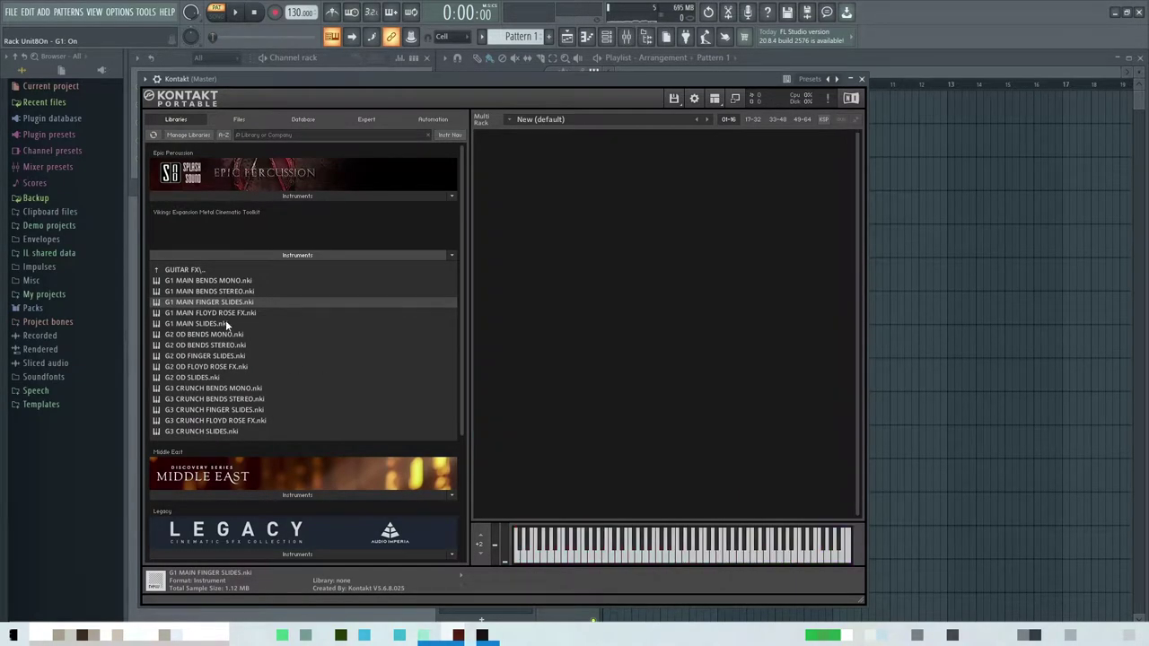
left_click_drag(222, 315, 682, 300)
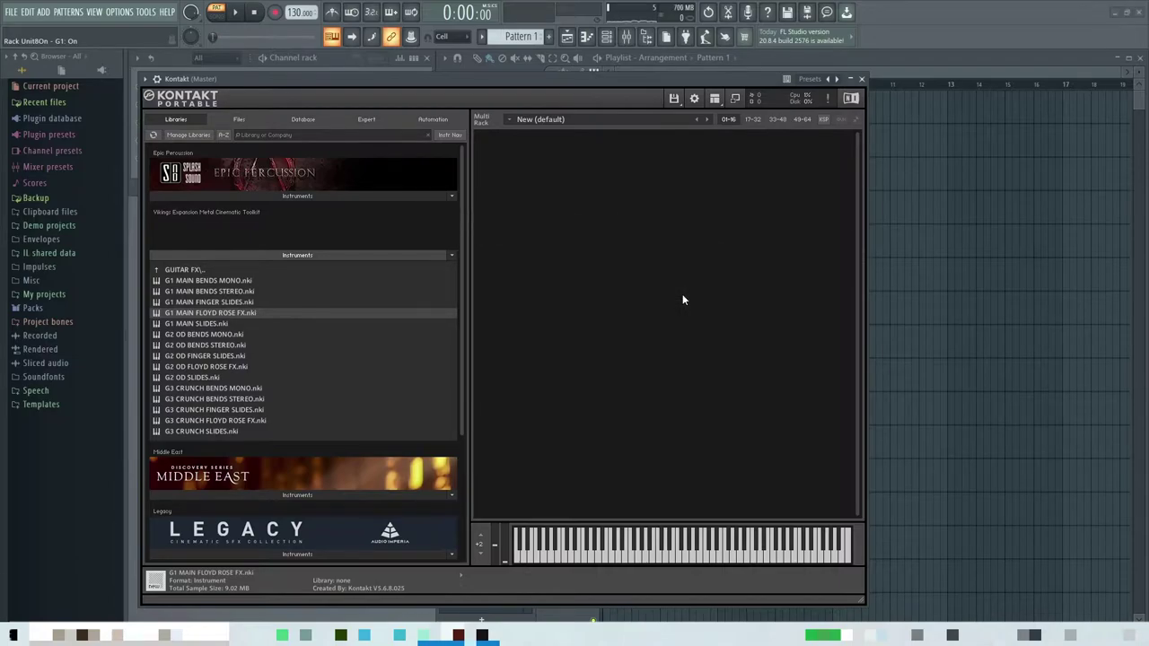
left_click(552, 559)
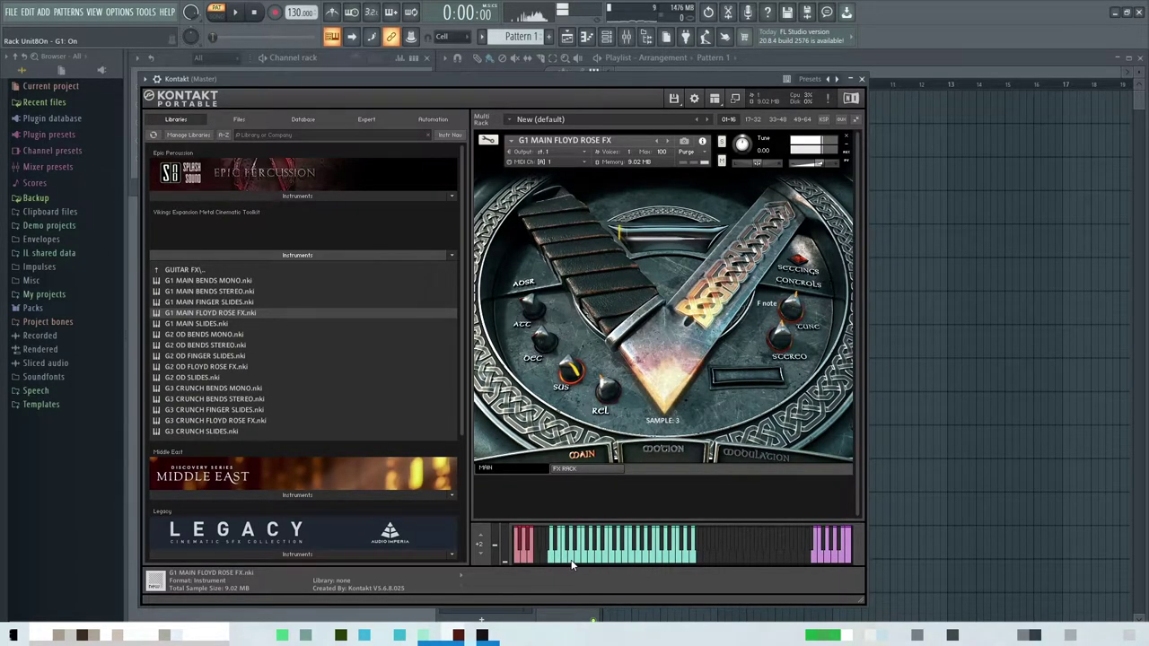
left_click(584, 564)
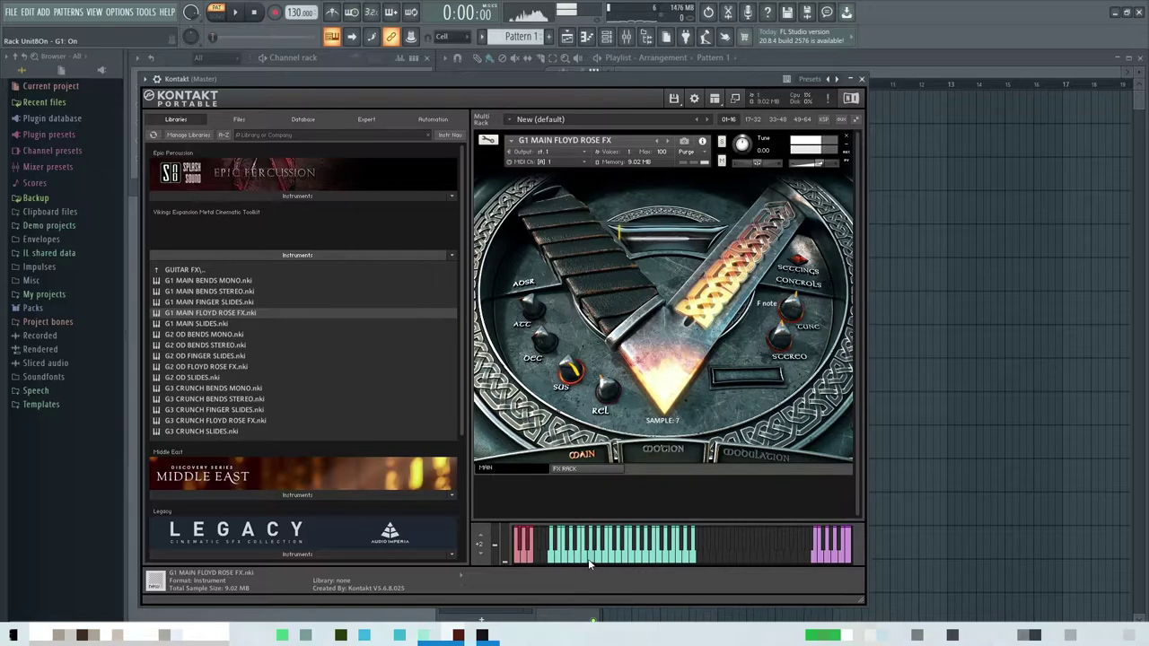
left_click(626, 561)
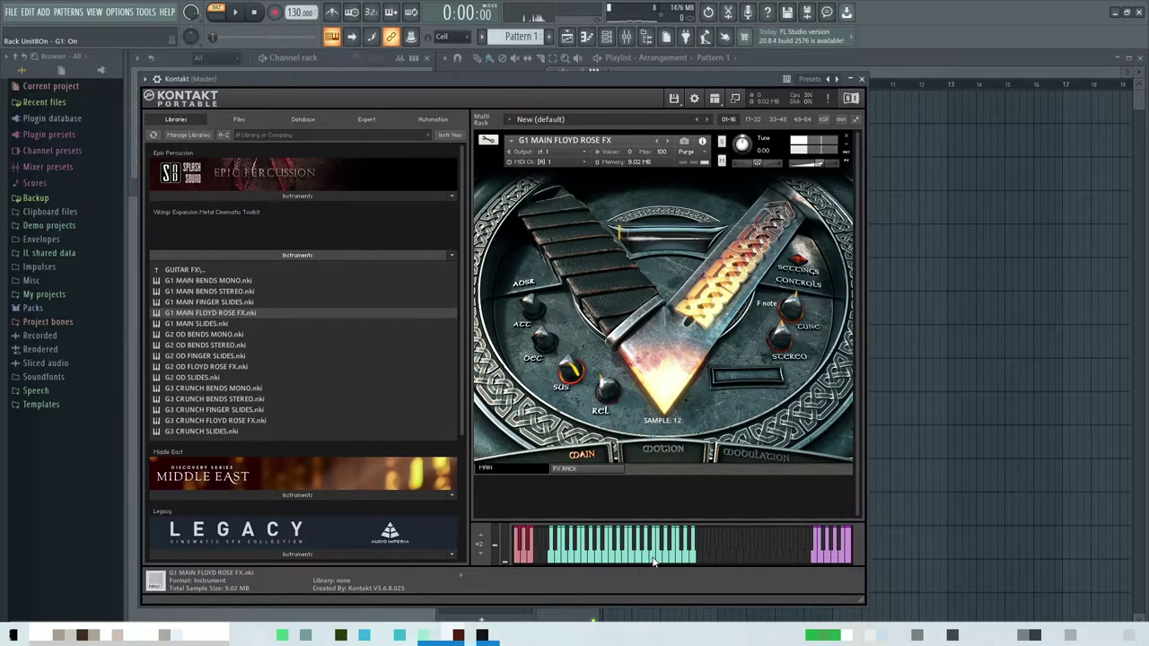
left_click(662, 563)
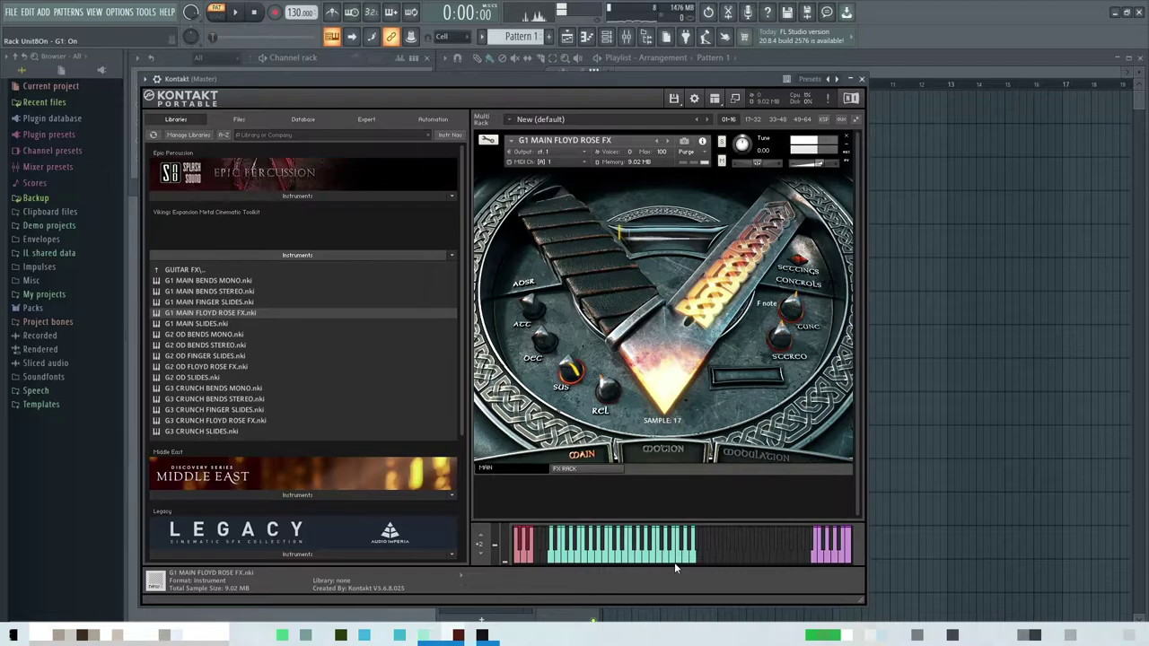
left_click(694, 559)
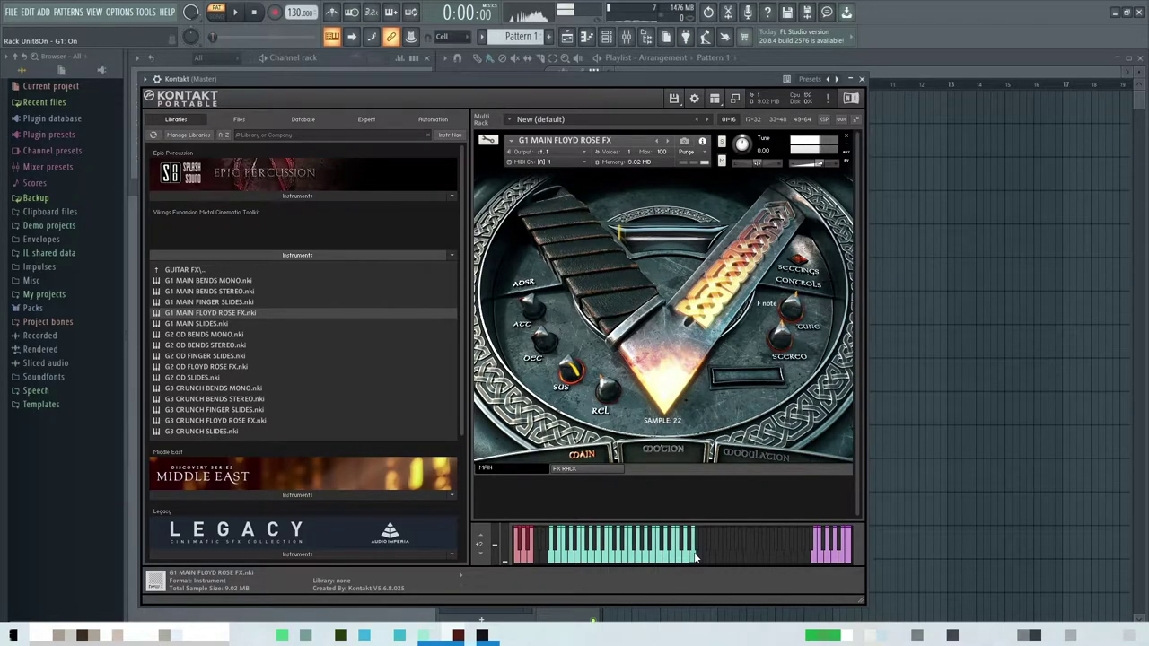
- Swap the Floyd Rose instrument for G1 MAIN SLIDES and audition samples from its middle and upper playable key groups
left_click(848, 140)
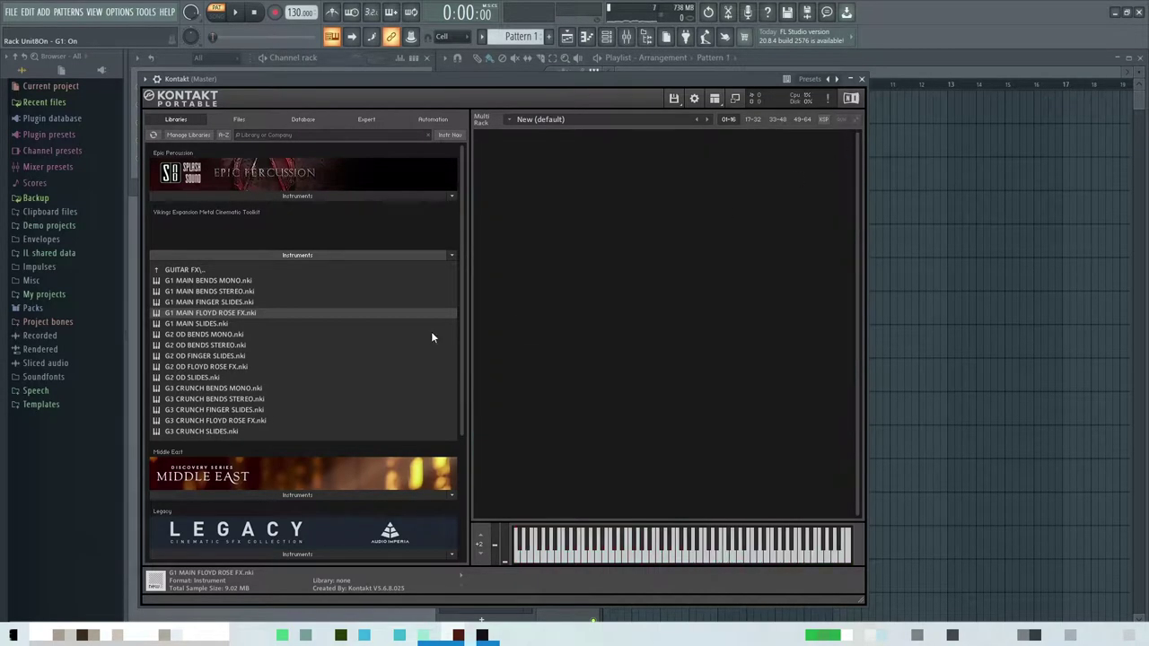
left_click_drag(217, 326, 700, 320)
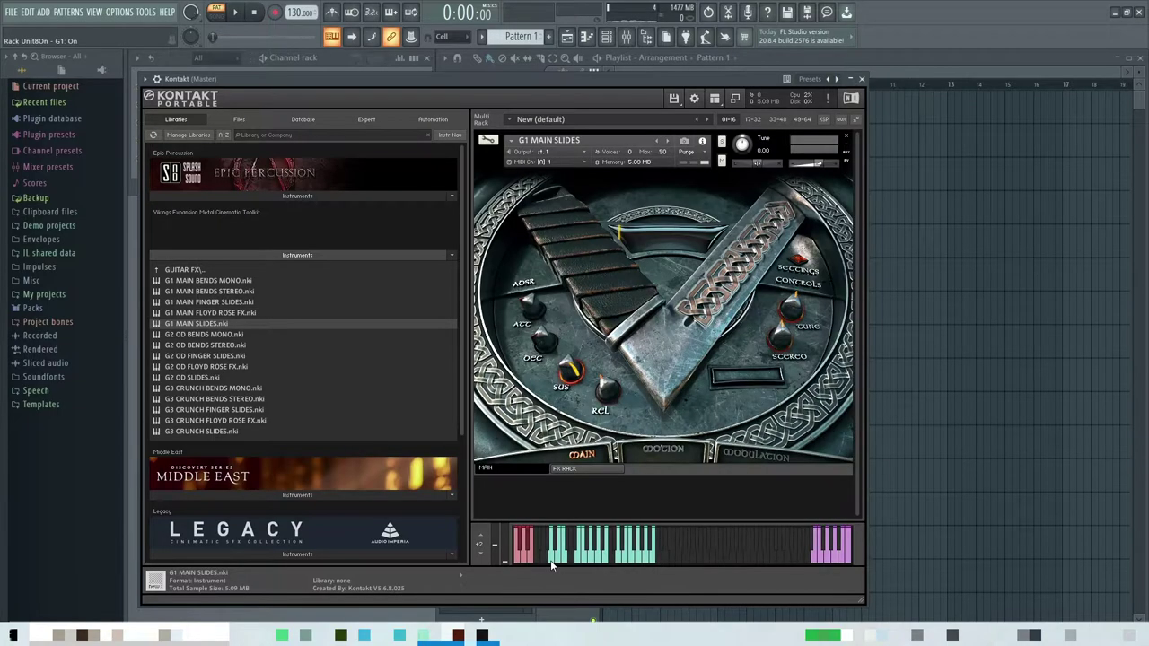
left_click(588, 558)
left_click(629, 561)
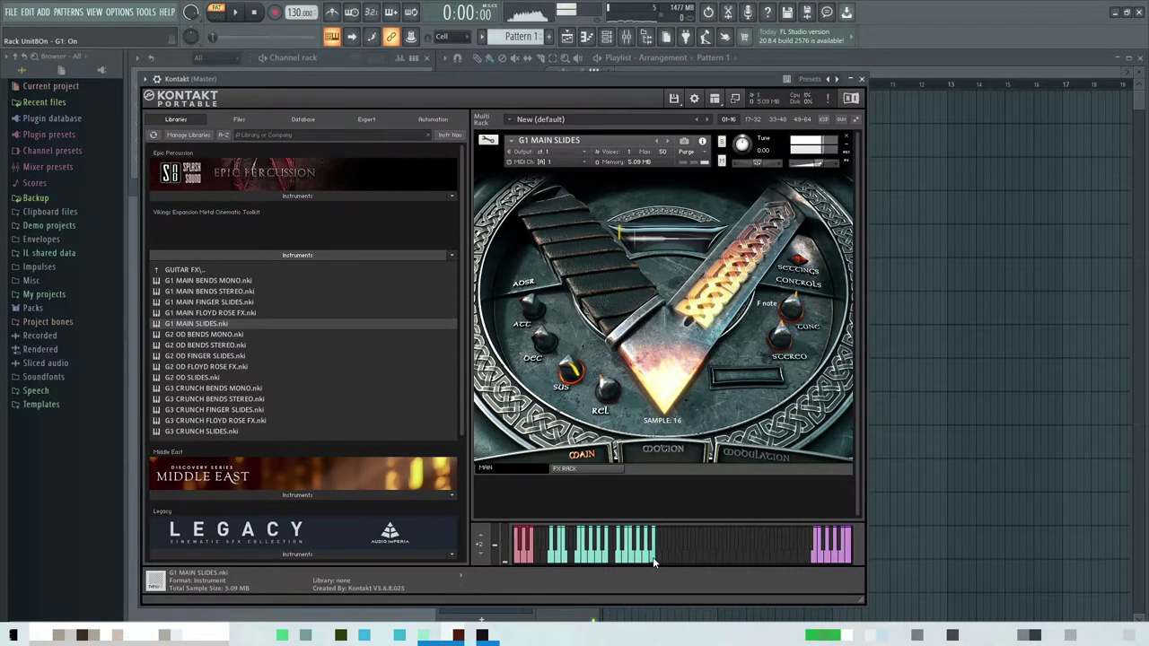
- Replace G1 MAIN SLIDES with G2 OD BENDS STEREO and audition its overdriven bends from the lowest playable key
left_click(842, 138)
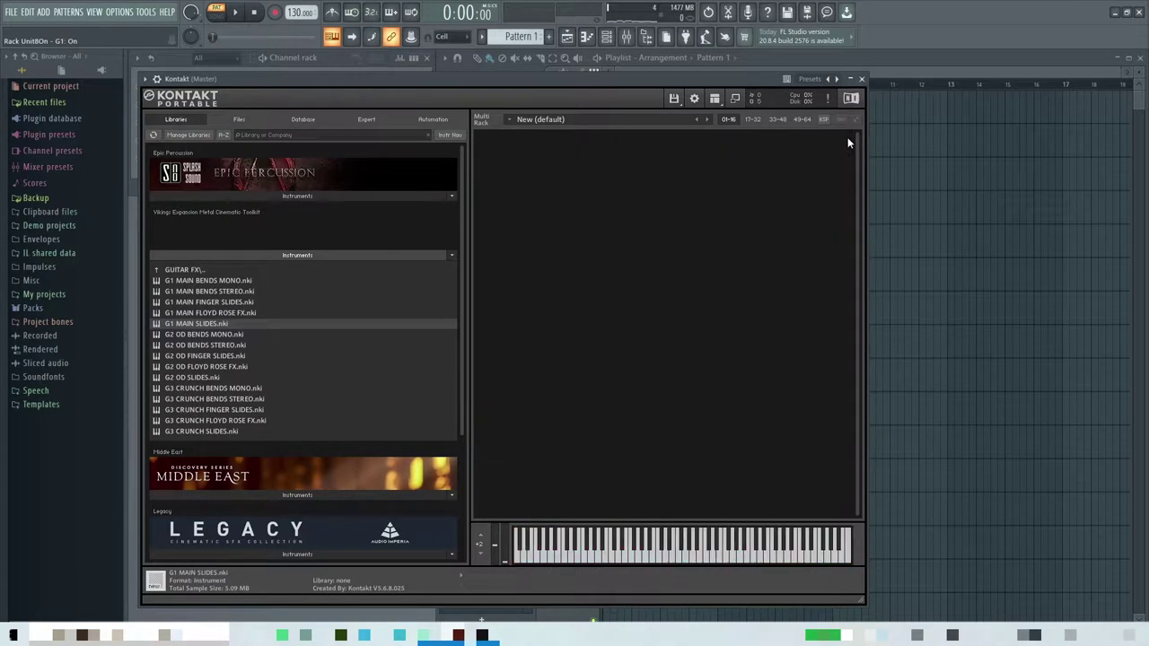
left_click(222, 346)
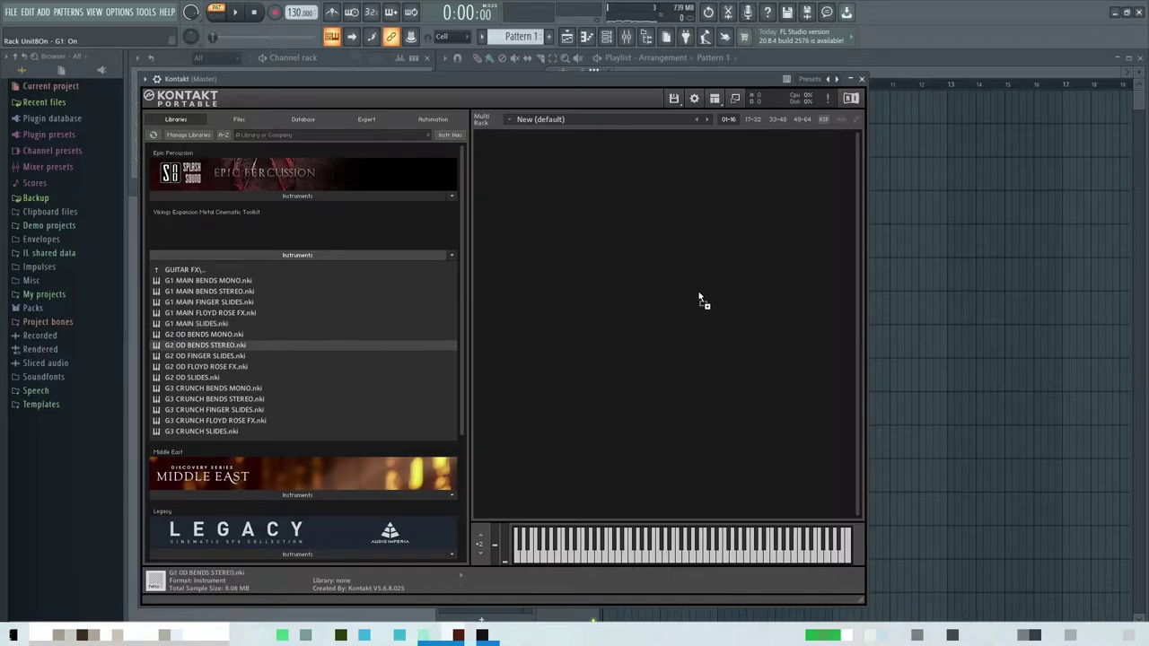
left_click_drag(700, 299, 700, 301)
left_click(552, 561)
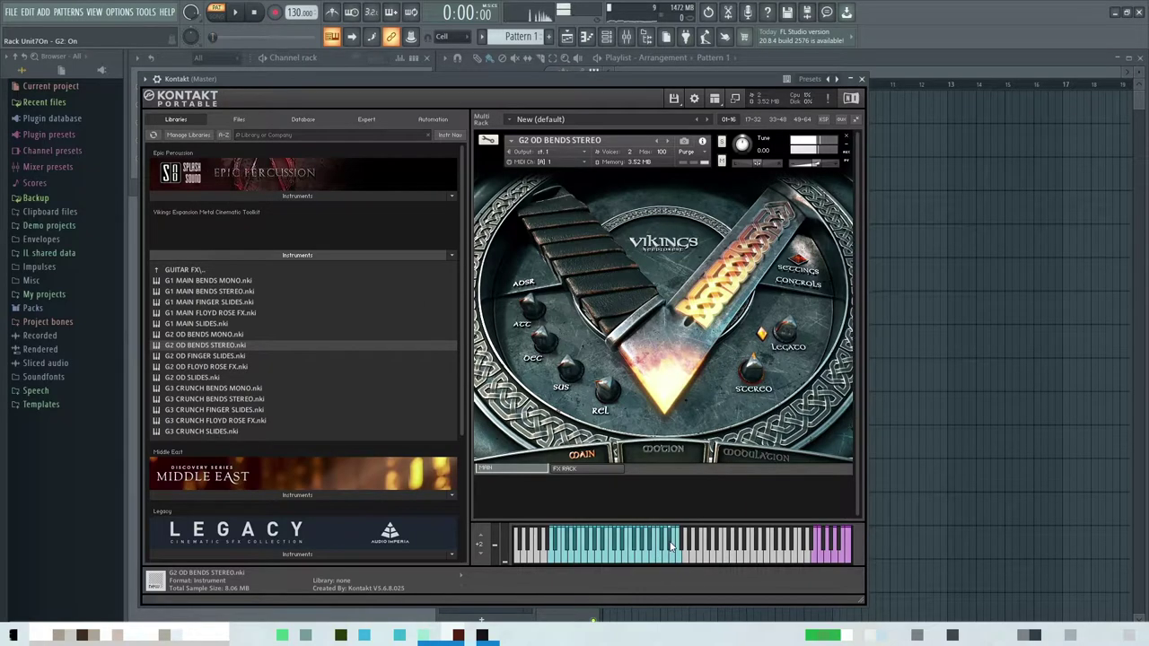
- Replace the stereo overdriven bends with G2 OD SLIDES and audition slide samples from all three playable key groups
left_click(845, 138)
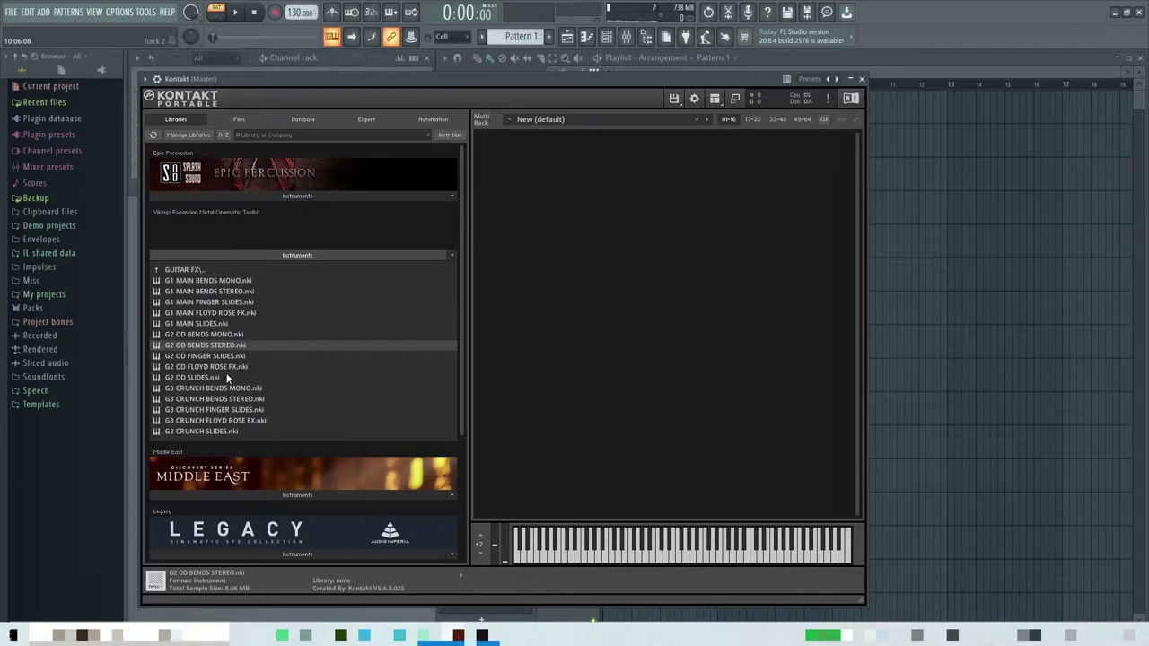
left_click_drag(192, 377, 562, 351)
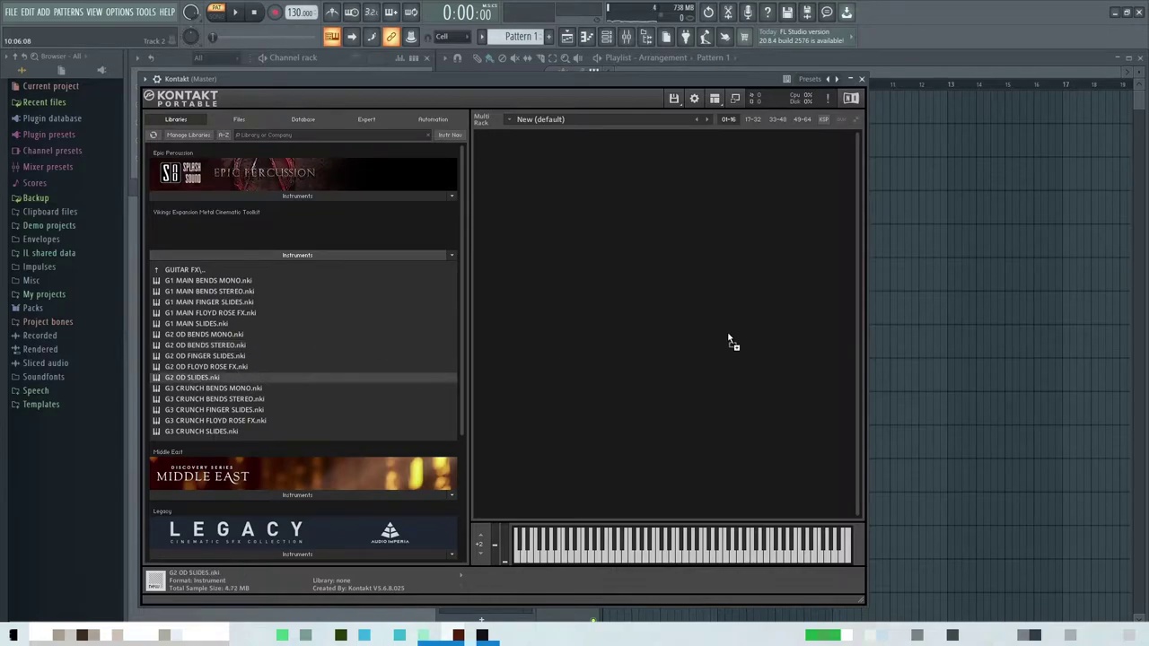
left_click_drag(728, 341, 729, 342)
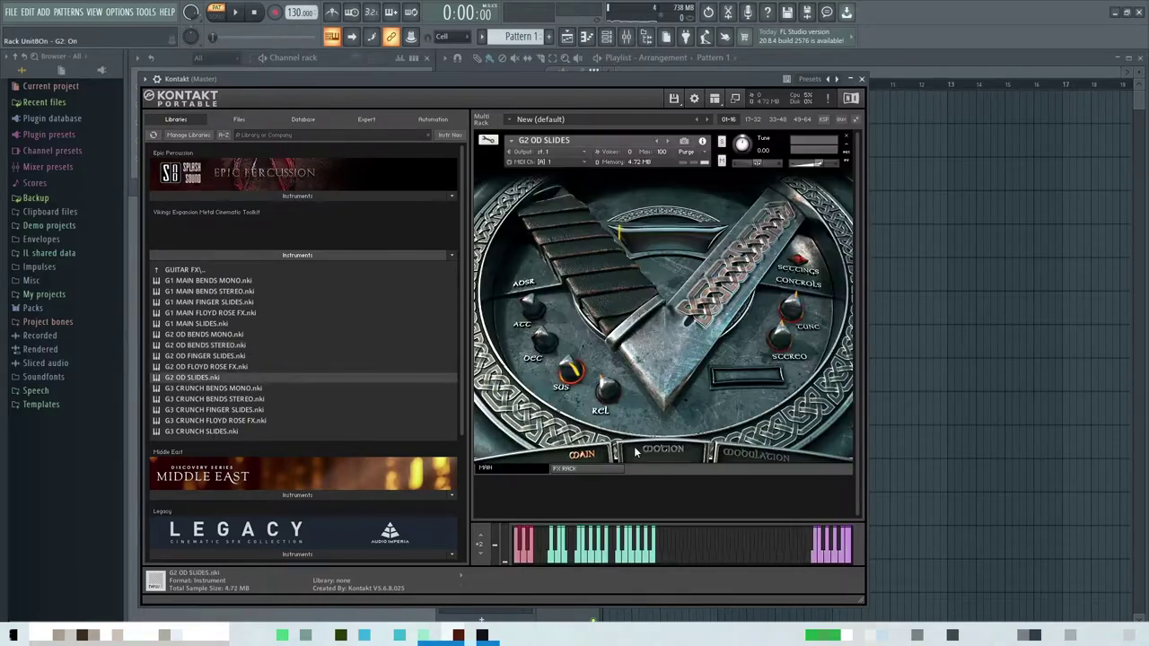
left_click(566, 559)
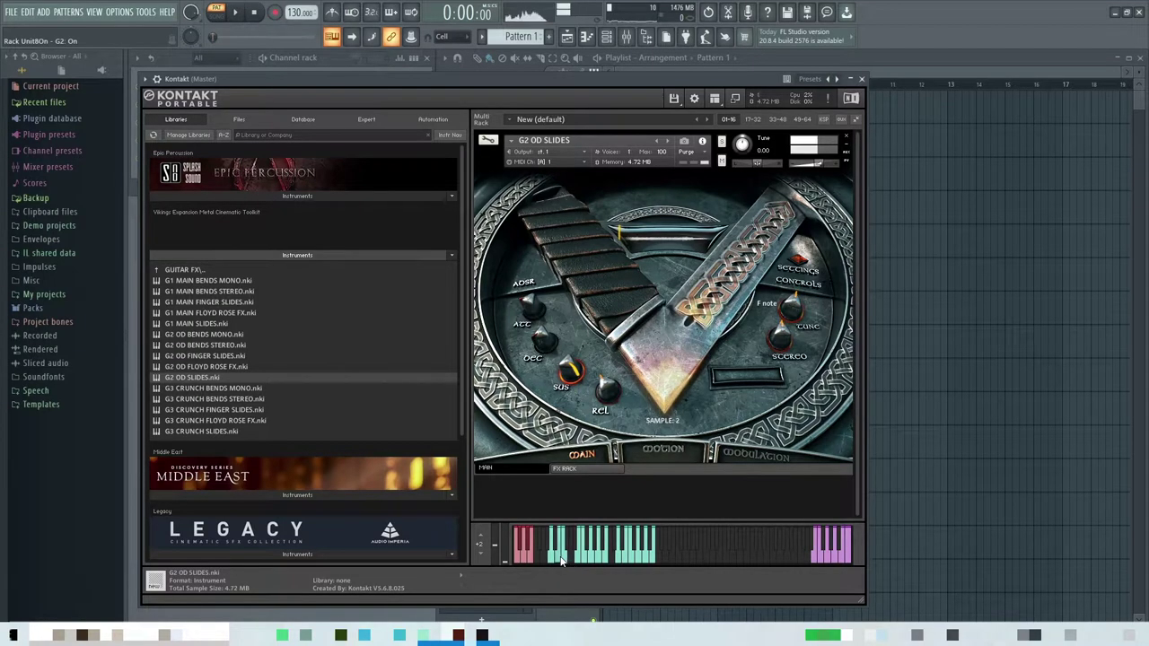
left_click(590, 558)
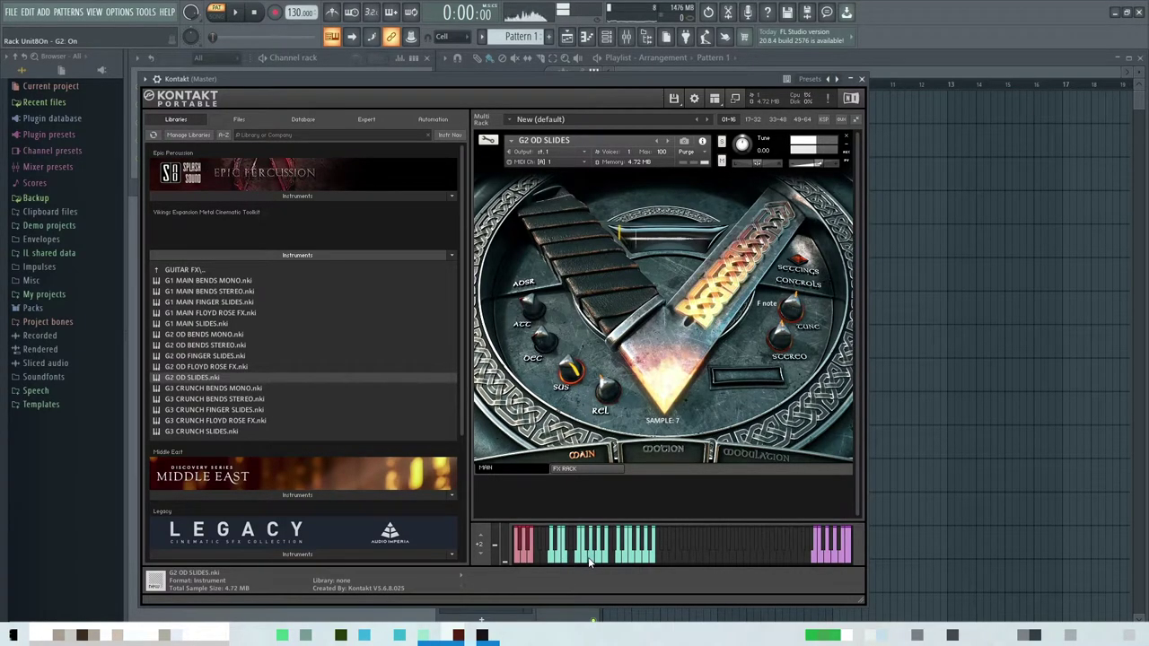
left_click(600, 561)
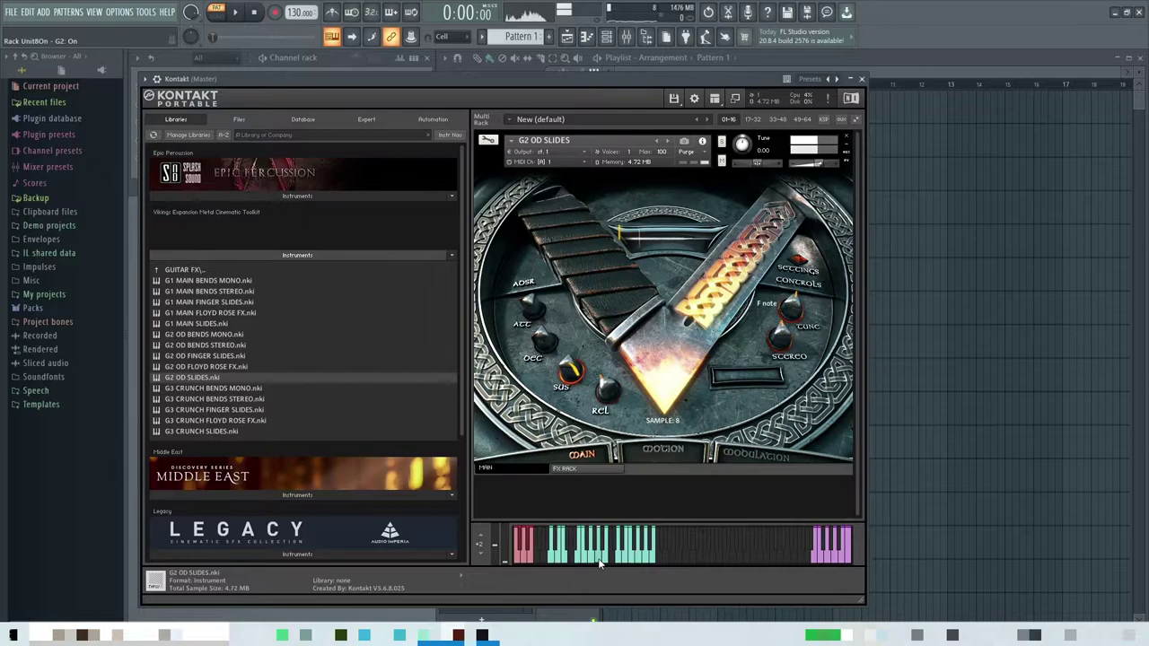
left_click(634, 558)
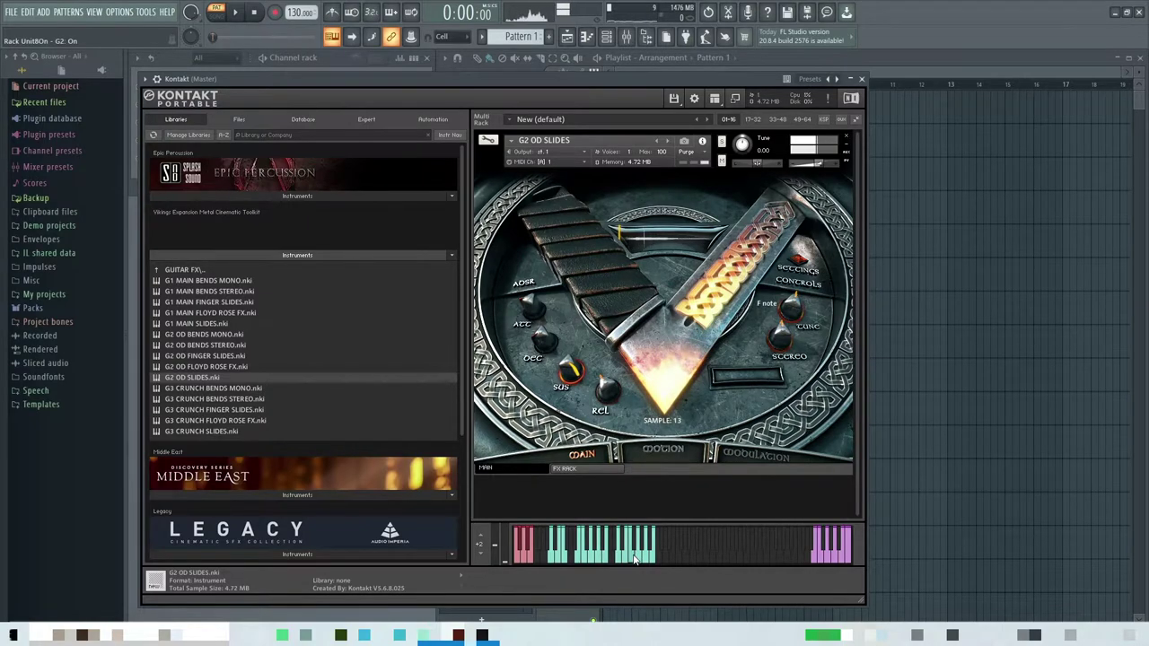
left_click(648, 558)
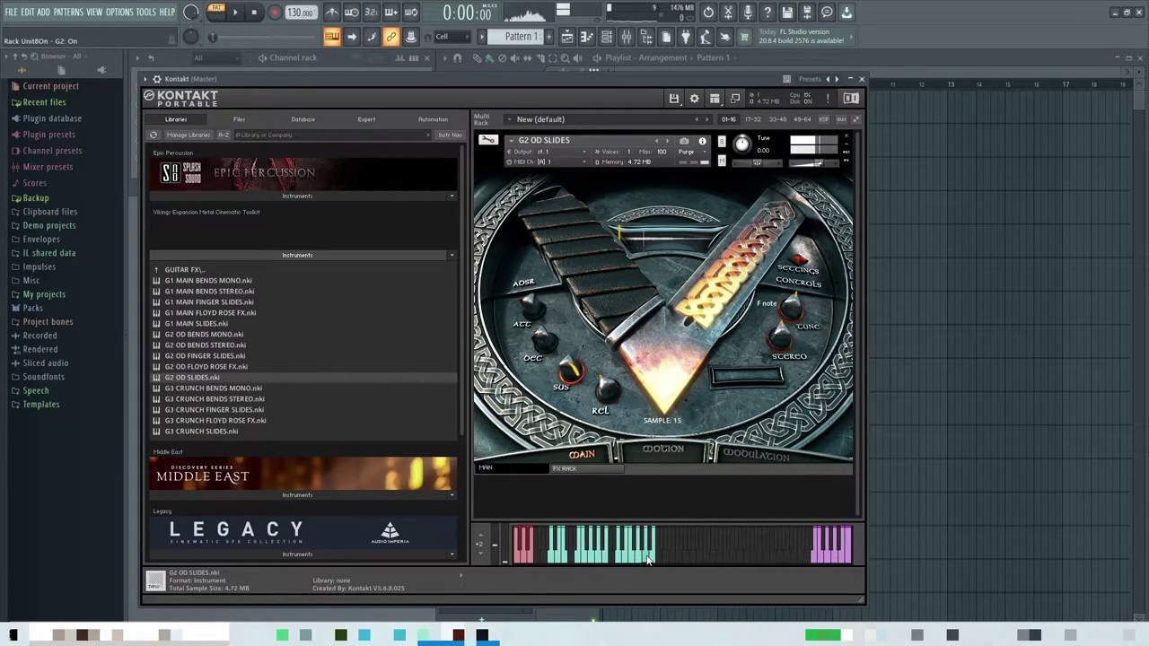
left_click(655, 558)
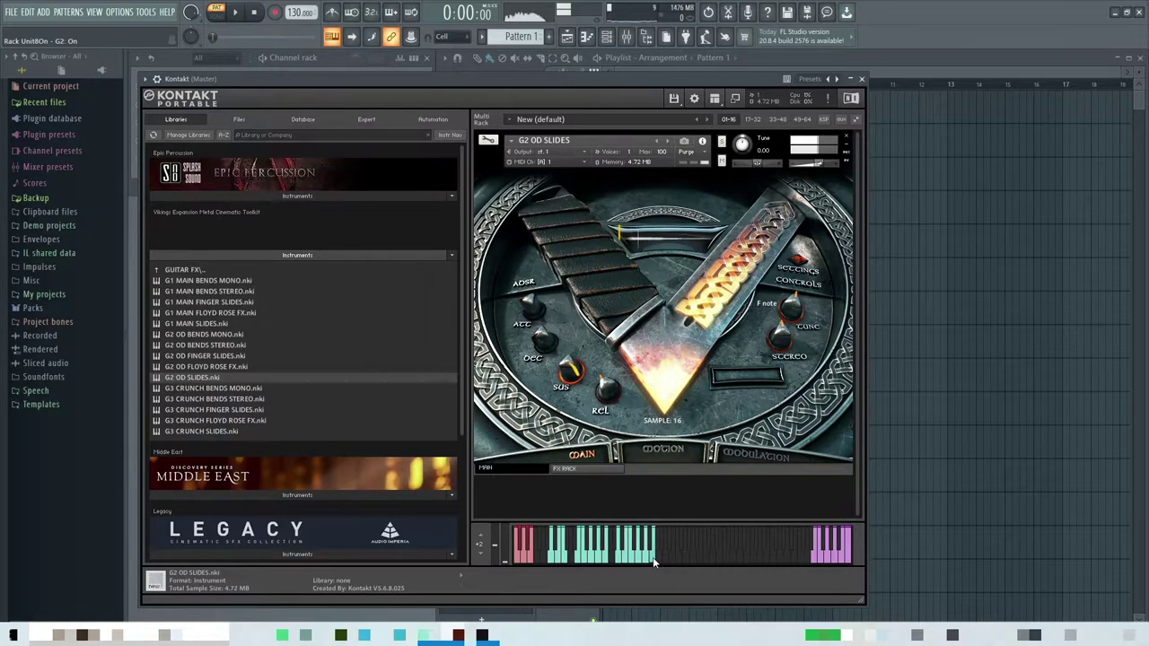
- Replace G2 OD SLIDES with G3 CRUNCH BENDS STEREO and audition its crunch bends across the playable key range
left_click(846, 138)
left_click_drag(241, 404, 716, 371)
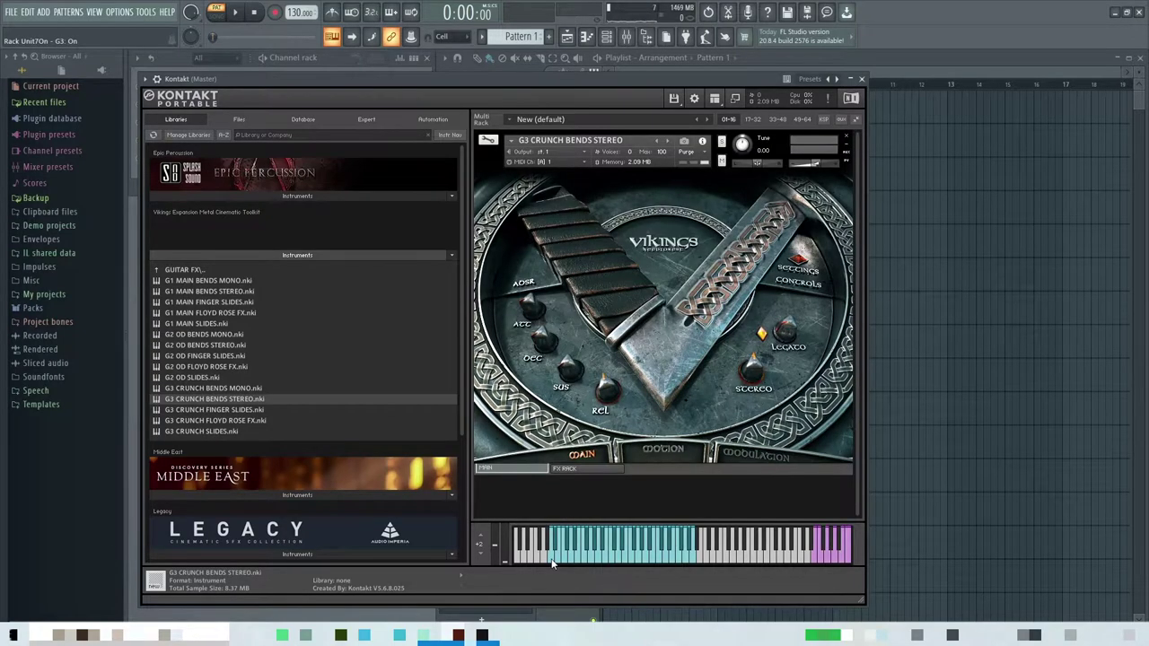
left_click(552, 561)
left_click(582, 559)
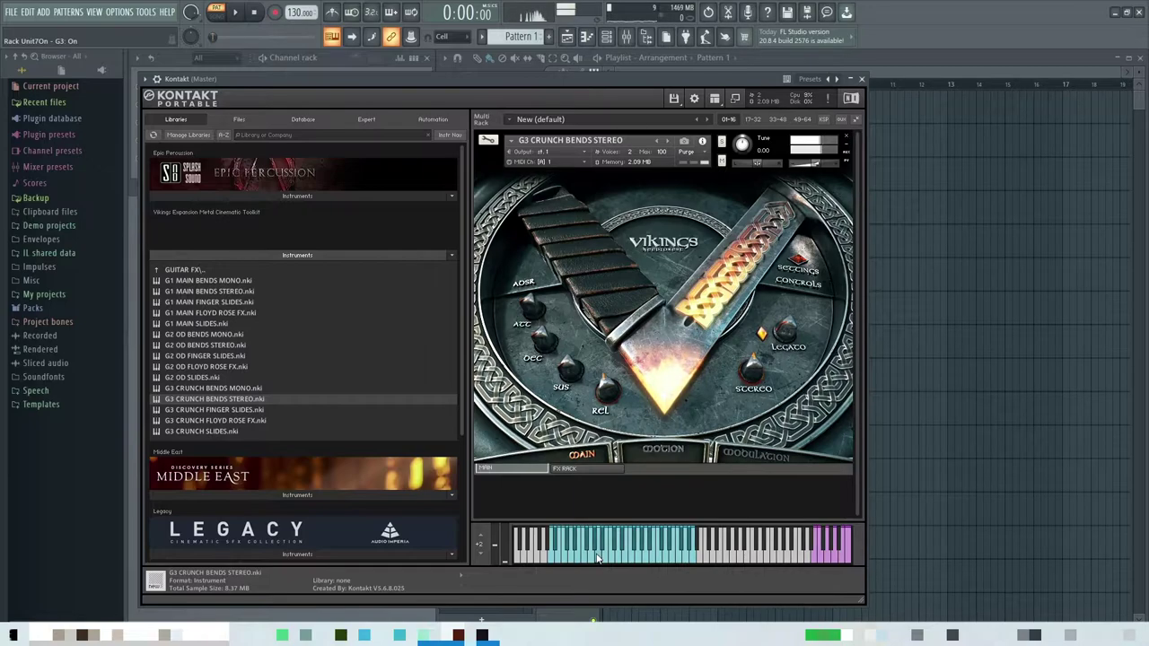
left_click(648, 559)
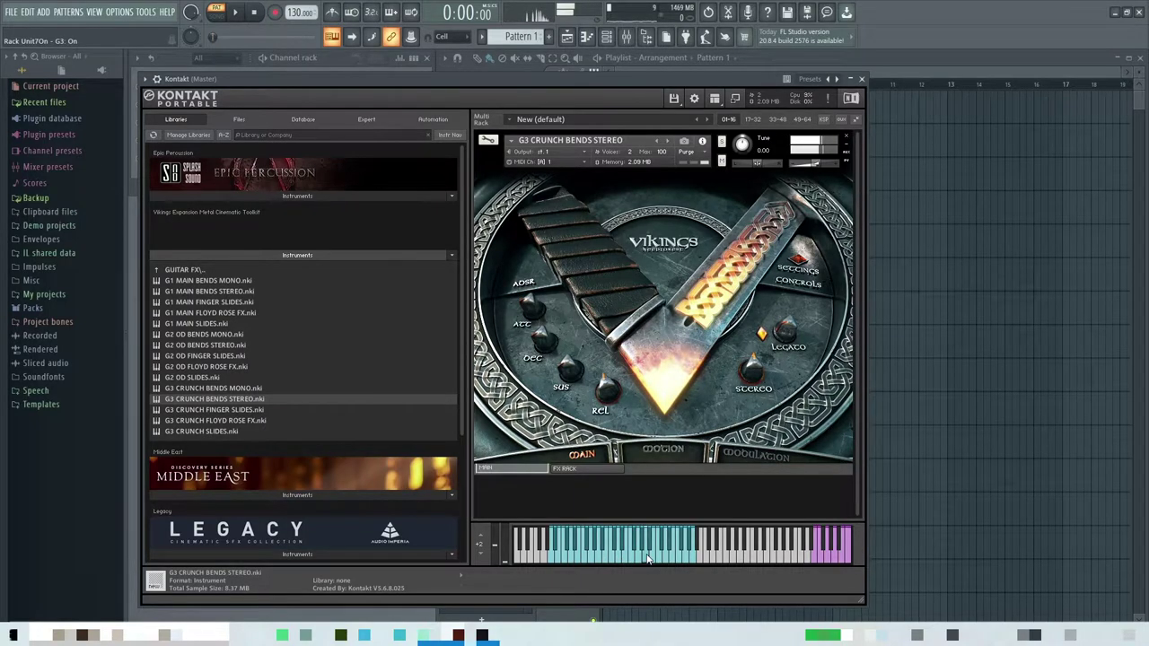
left_click(678, 562)
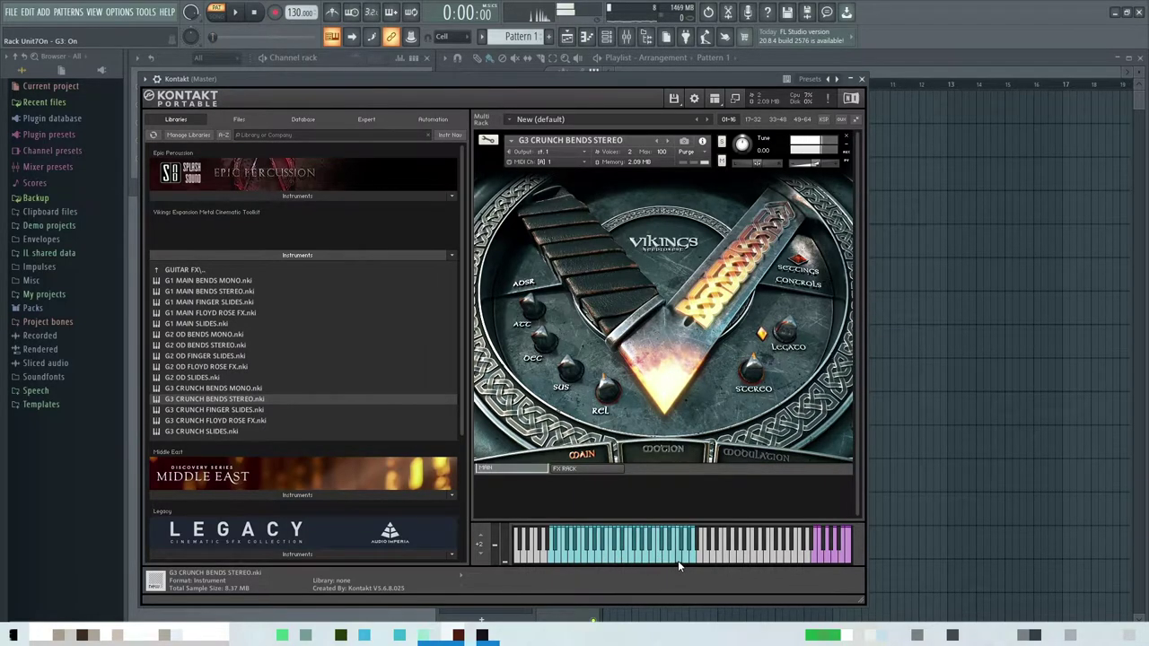
- Swap the crunch bends for GUITAR #1 MAIN from the GUITARS folder and audition notes from its lowest to highest playable keys
left_click(844, 137)
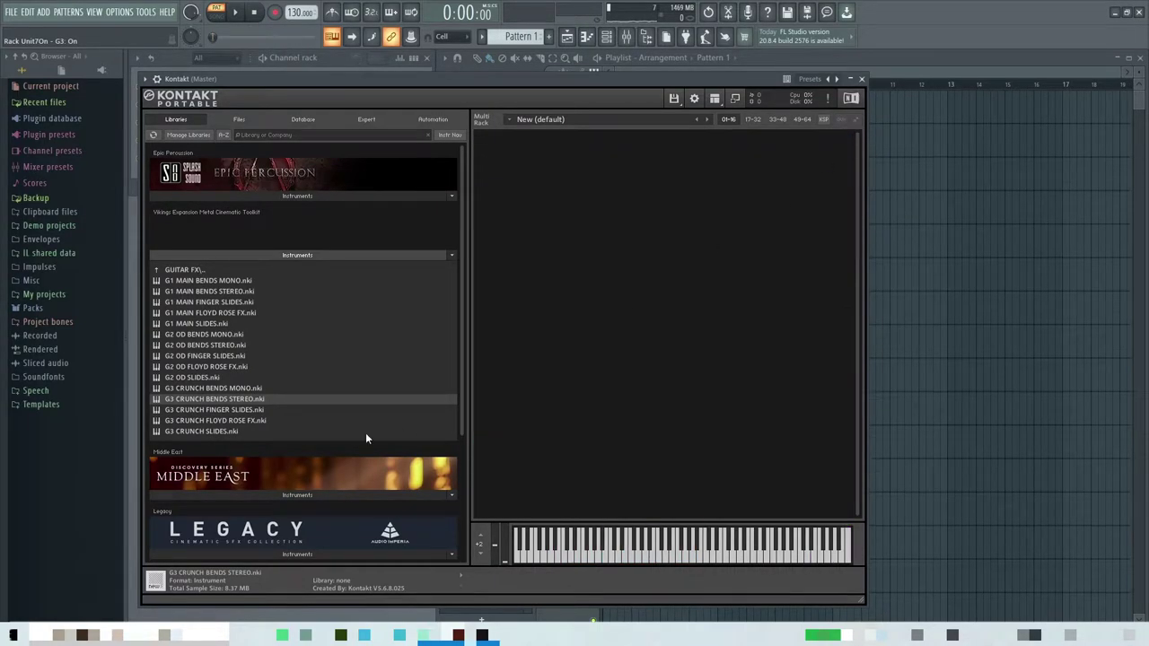
left_click(198, 269)
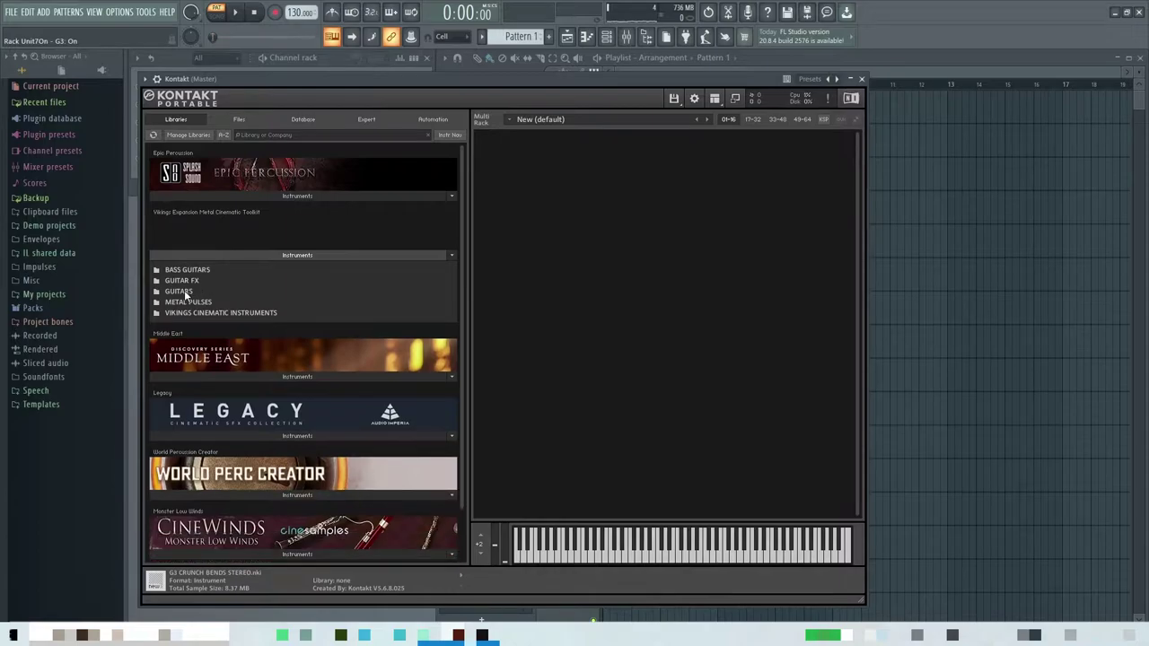
left_click(184, 291)
left_click_drag(194, 280, 607, 289)
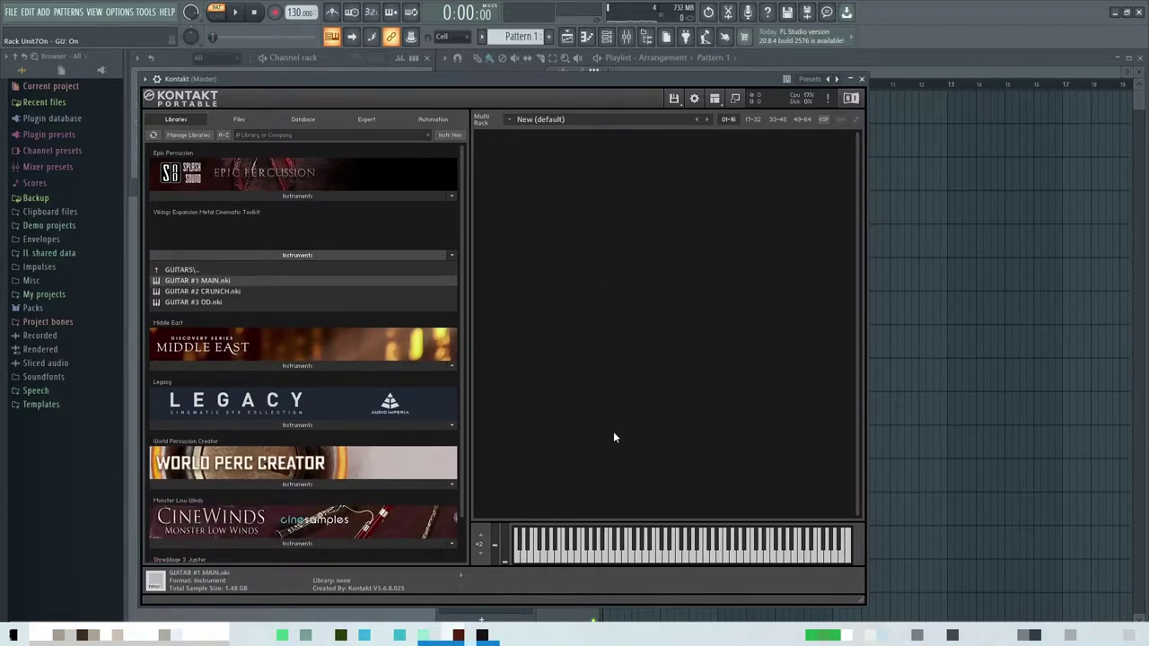
left_click(576, 560)
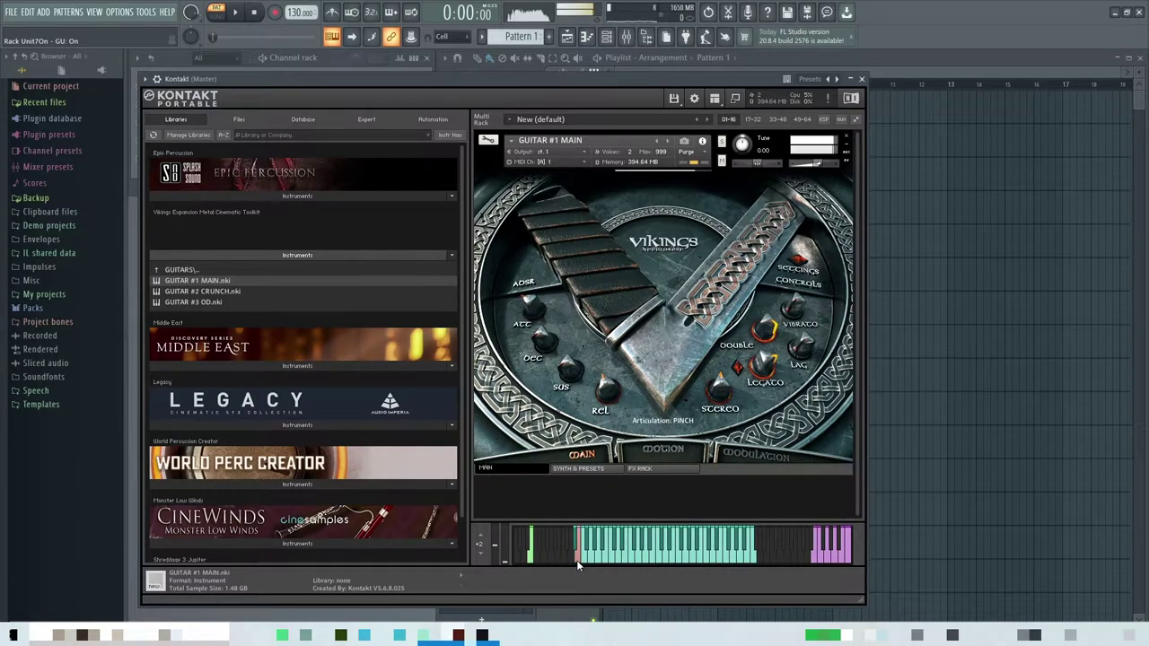
left_click(624, 560)
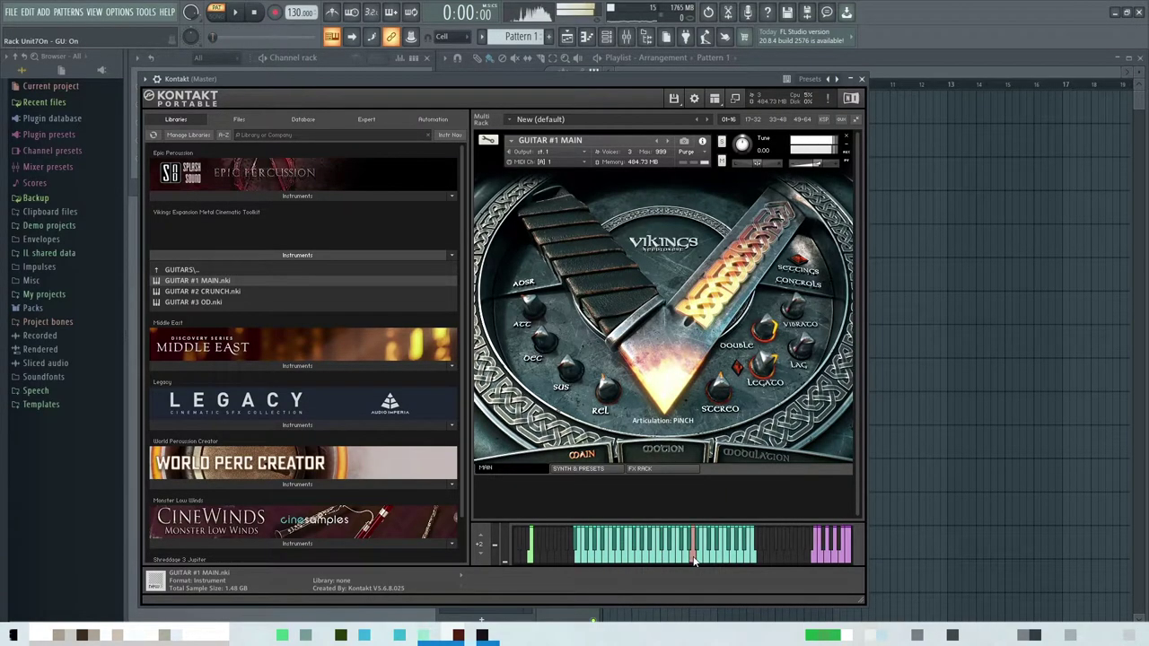
left_click(750, 545)
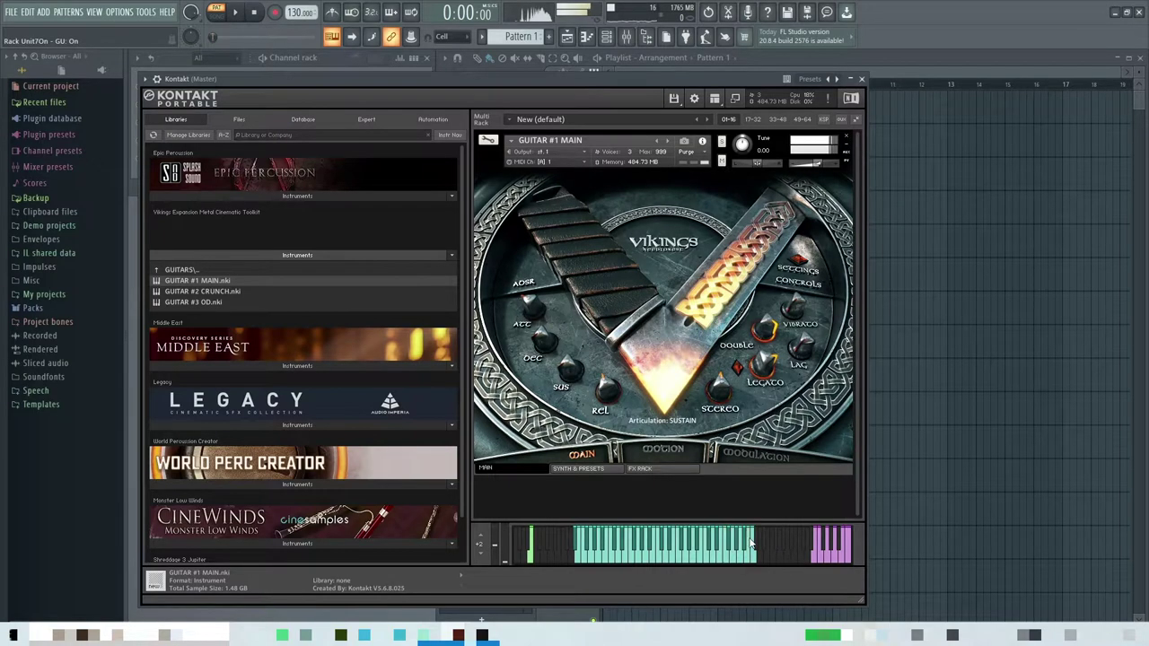
- Replace GUITAR #1 MAIN with GUITAR #2 CRUNCH and audition notes in its lower and middle playable range
left_click(847, 138)
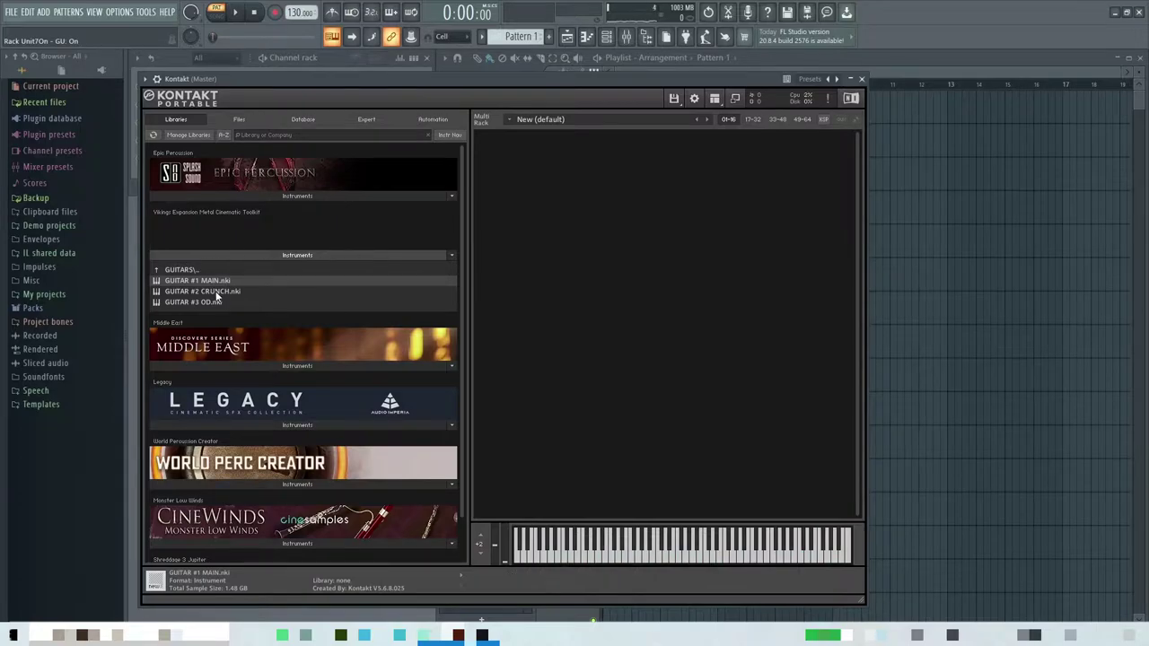
left_click_drag(204, 292, 736, 328)
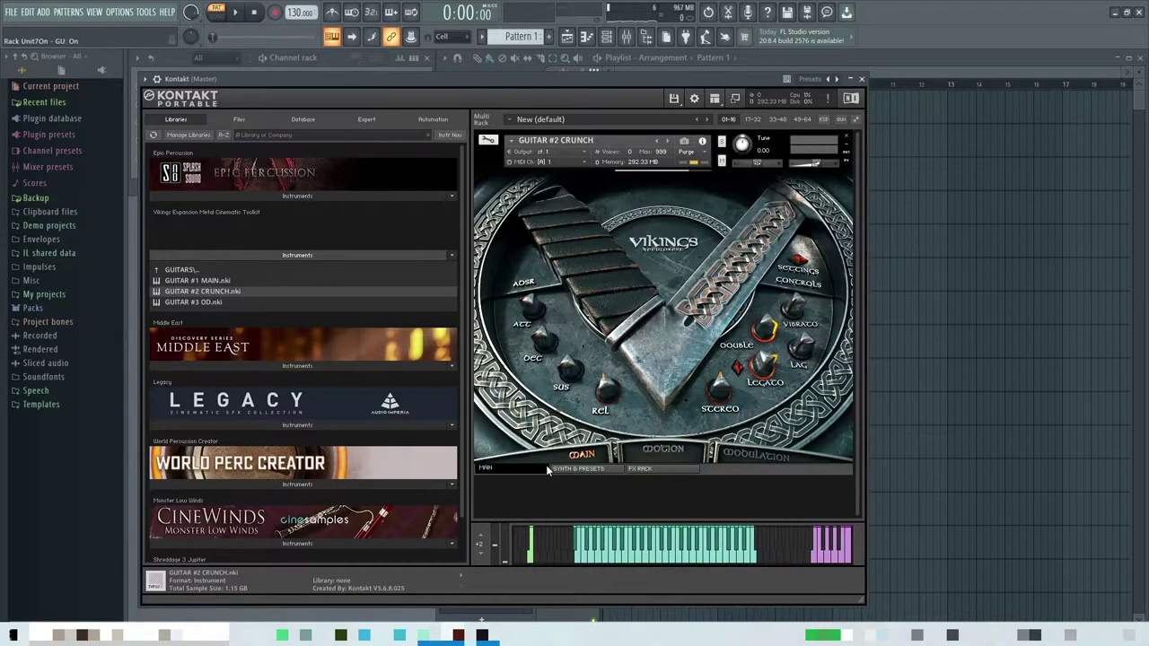
left_click(579, 566)
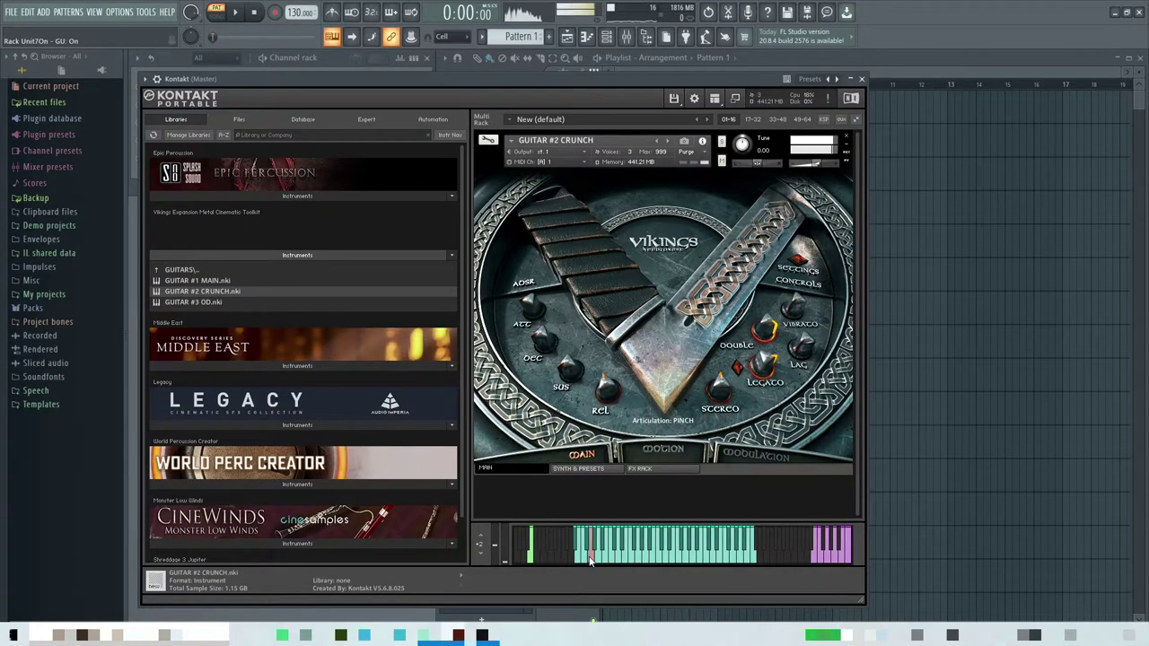
left_click(646, 556)
left_click(676, 560)
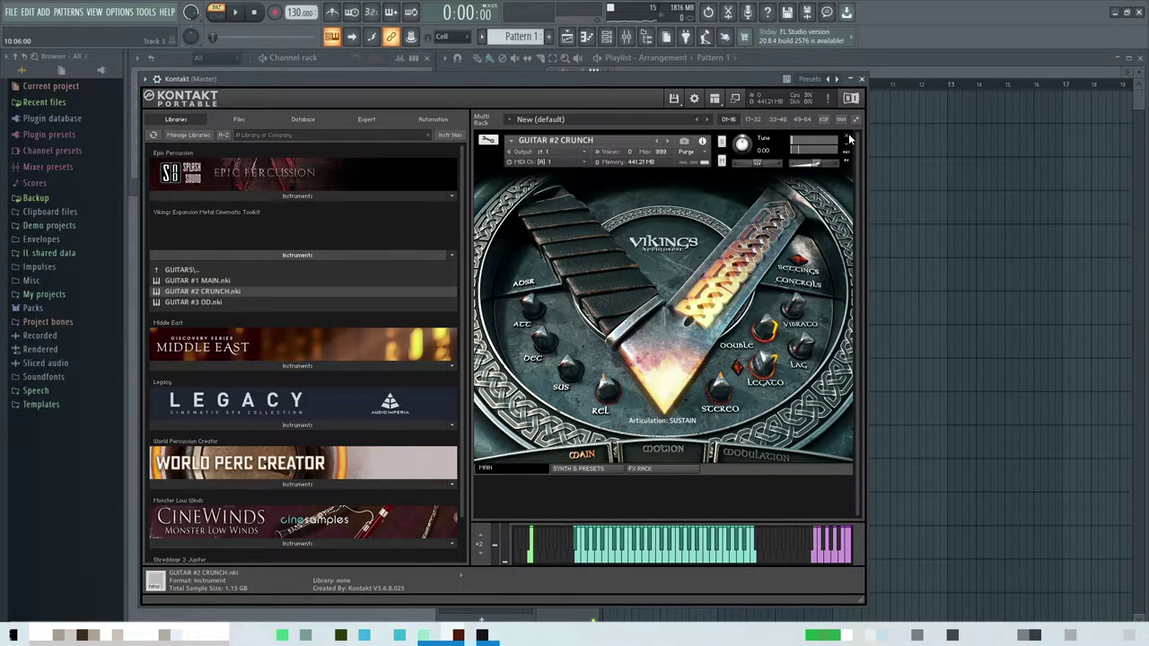
- Replace the crunch guitar with GUITAR #3 OD and audition a low and a mid-range note
double_click(227, 302)
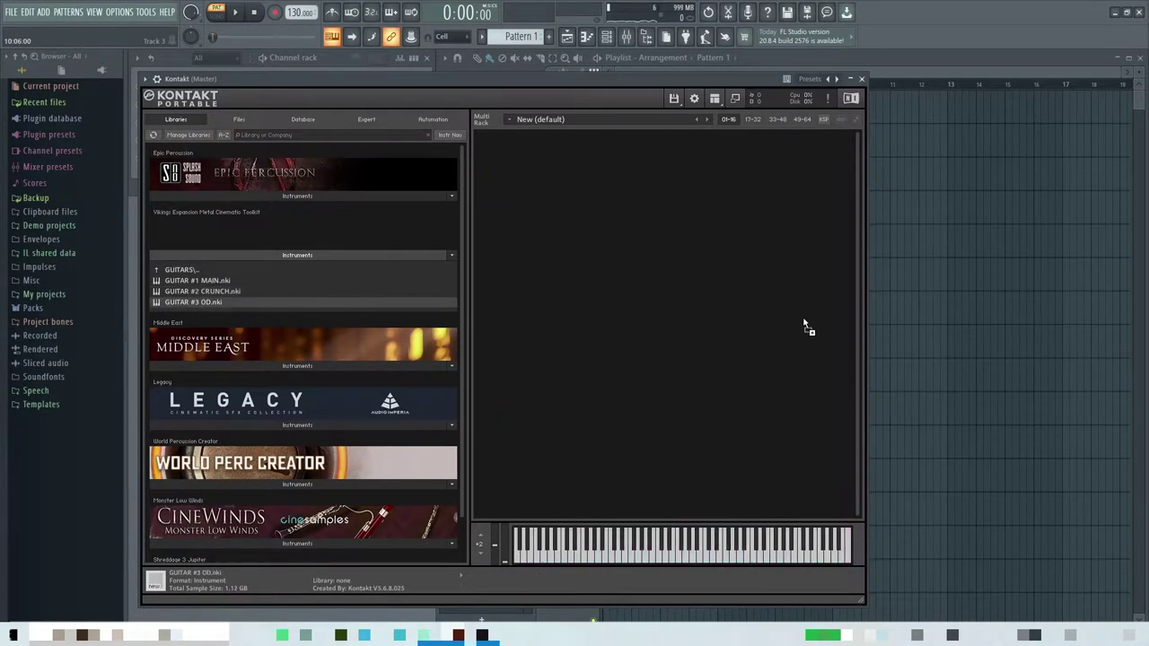
left_click(578, 564)
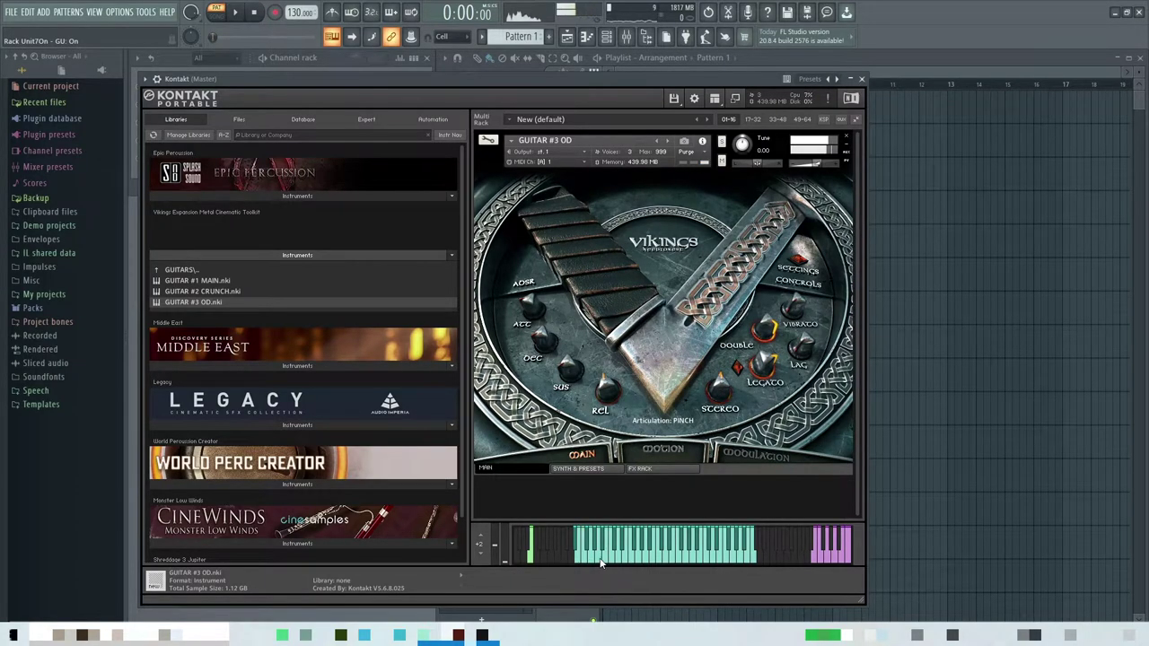
left_click(652, 552)
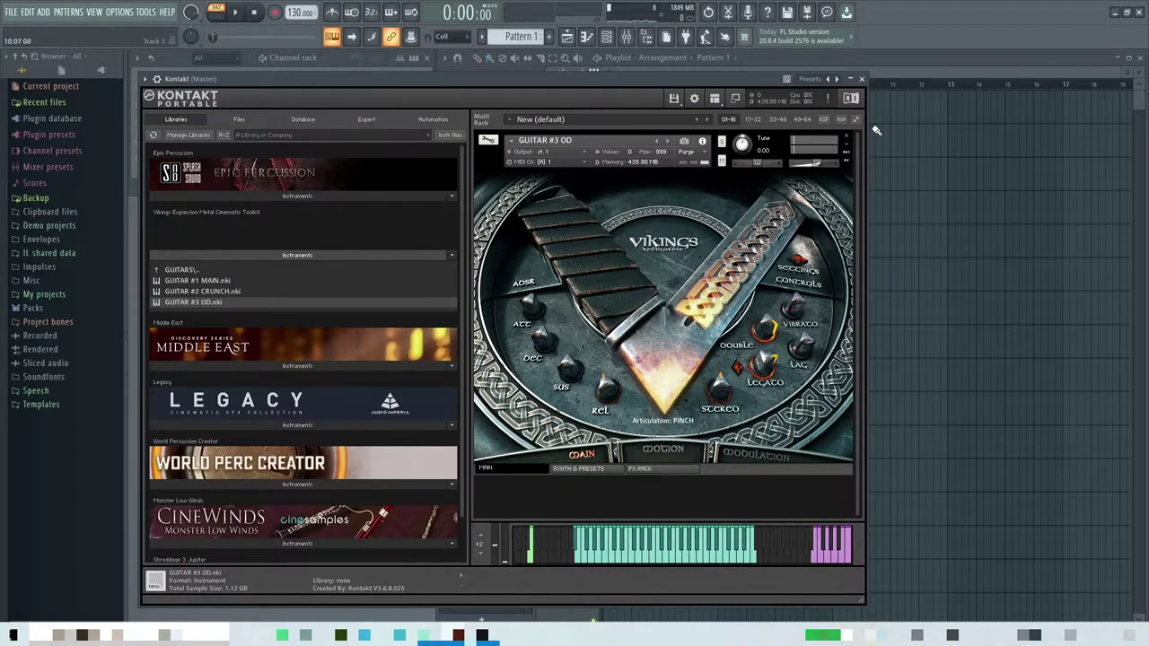
- Swap GUITAR #3 OD for BASS PULSES from the METAL PULSES folder and audition its lowest playable key
left_click(845, 137)
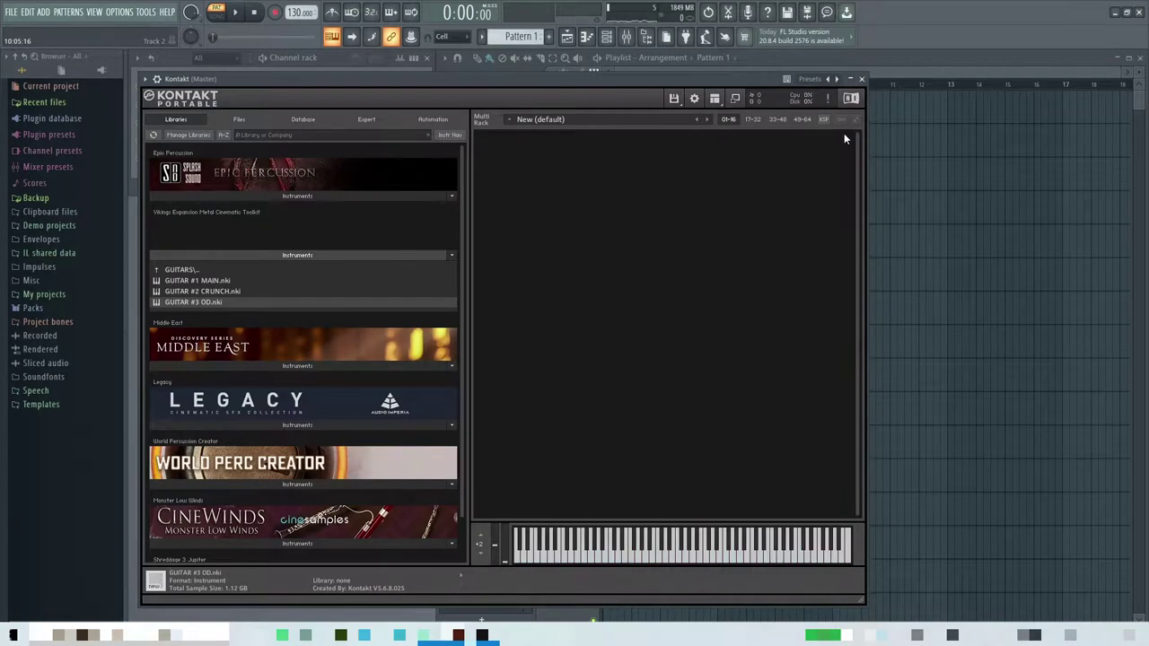
left_click(195, 269)
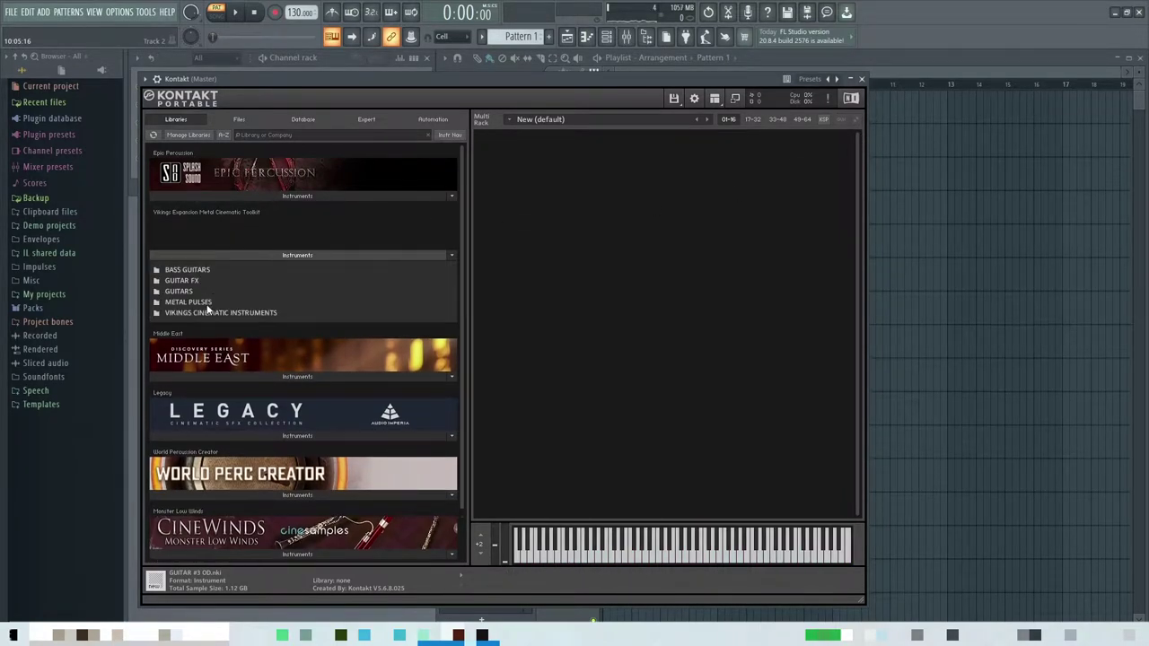
left_click(198, 303)
double_click(190, 281)
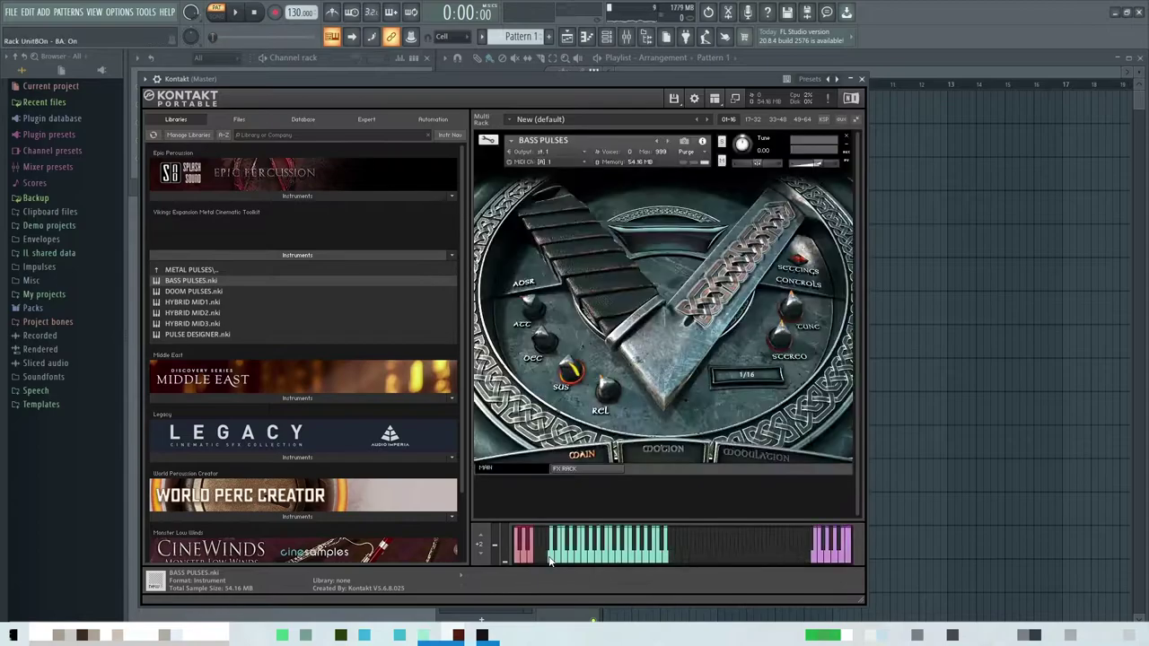
left_click(549, 559)
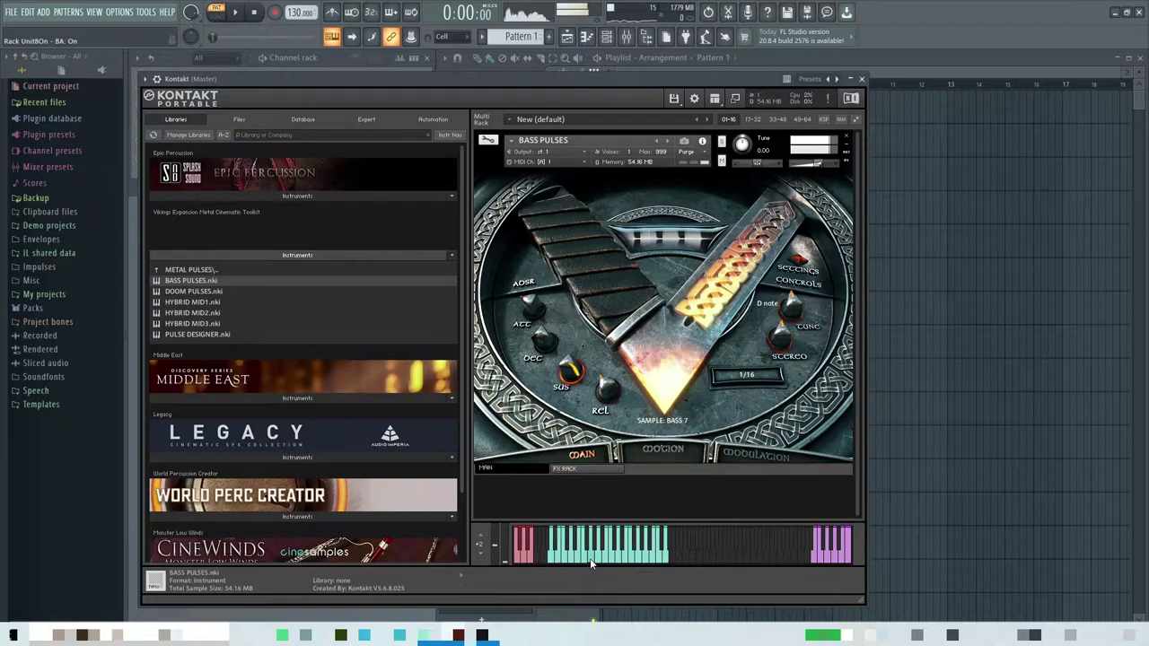
- Audition the BASS PULSES samples BASS 8 through BASS 18 one after another on successive playable keys
left_click(599, 559)
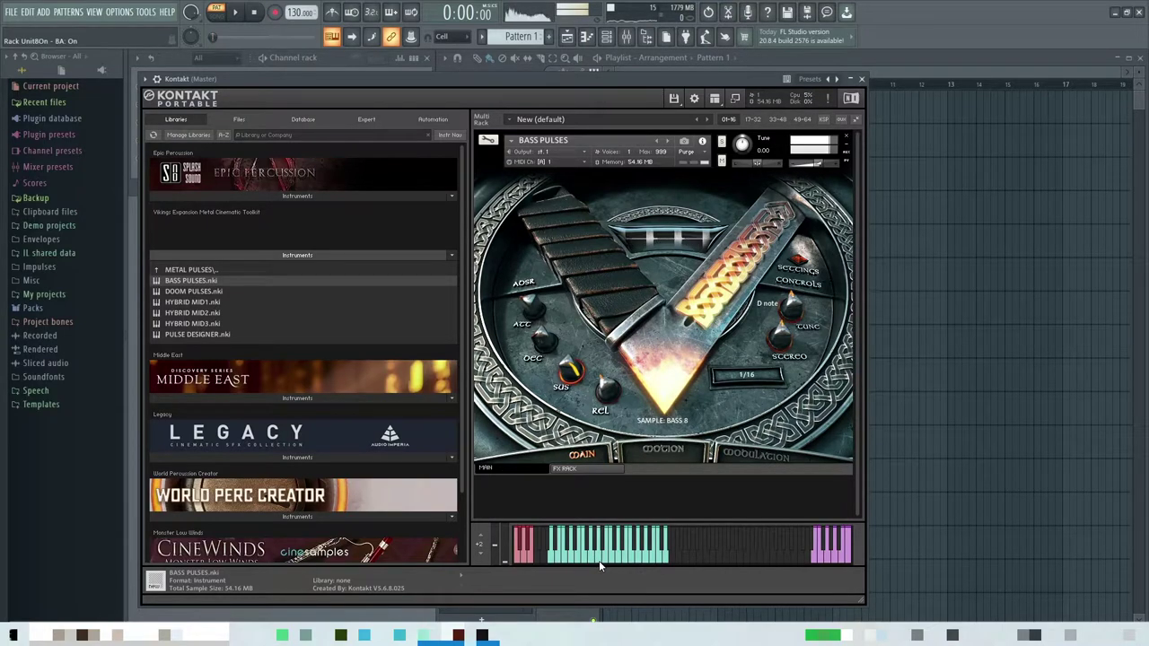
left_click(605, 560)
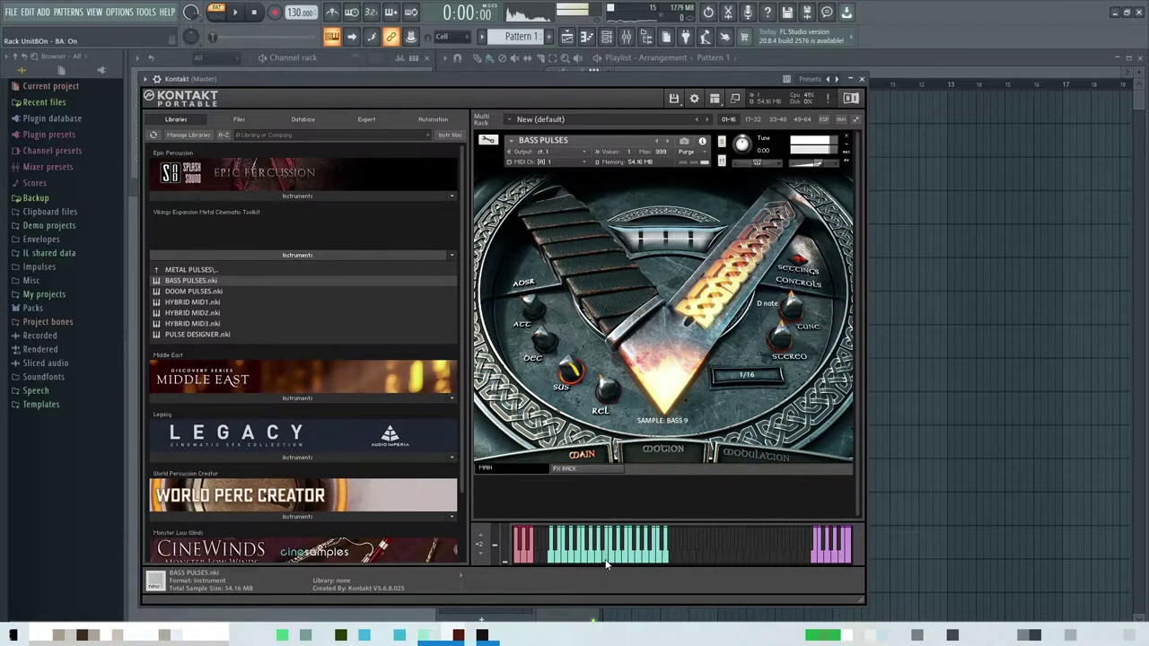
left_click(611, 563)
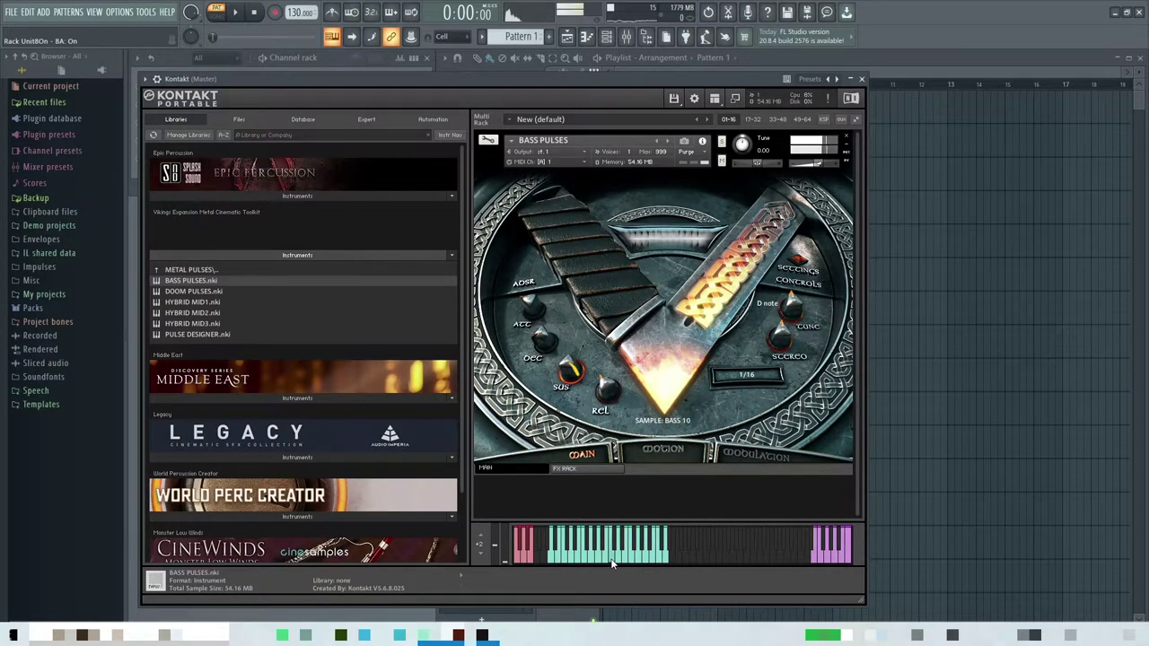
left_click(619, 560)
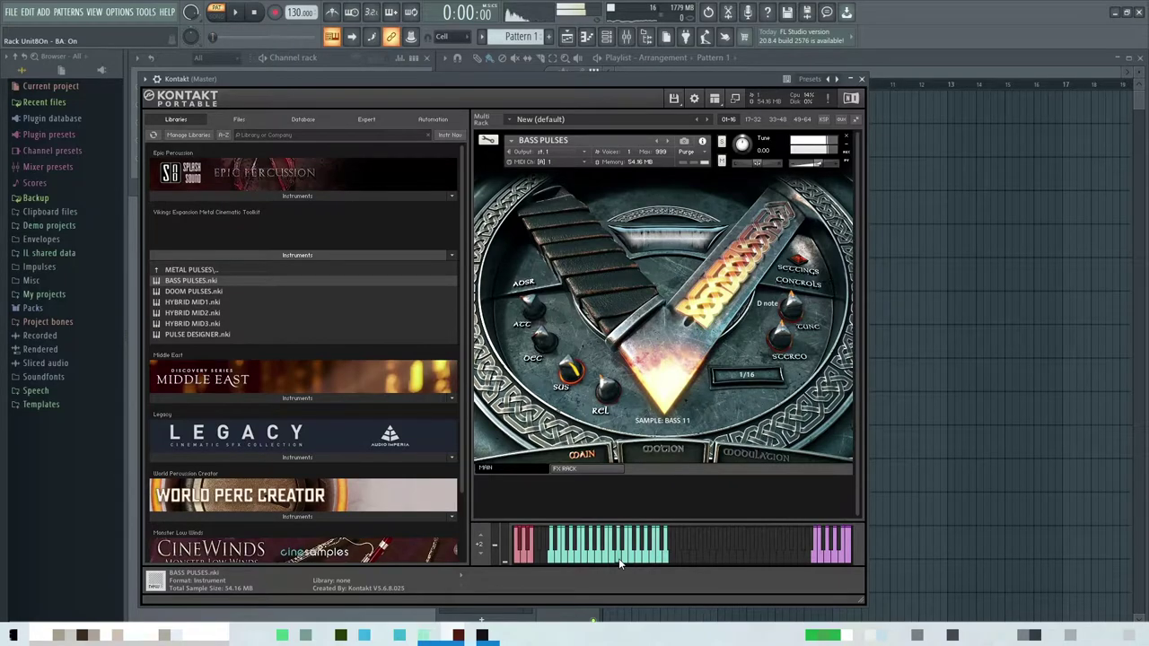
left_click(625, 562)
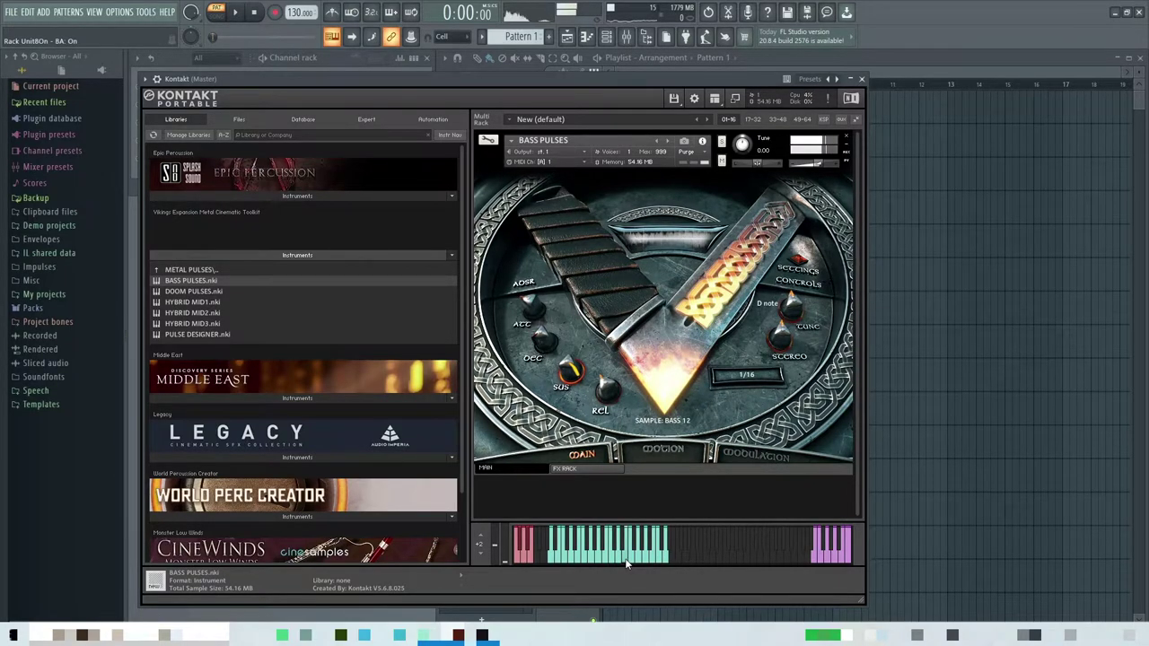
left_click(634, 561)
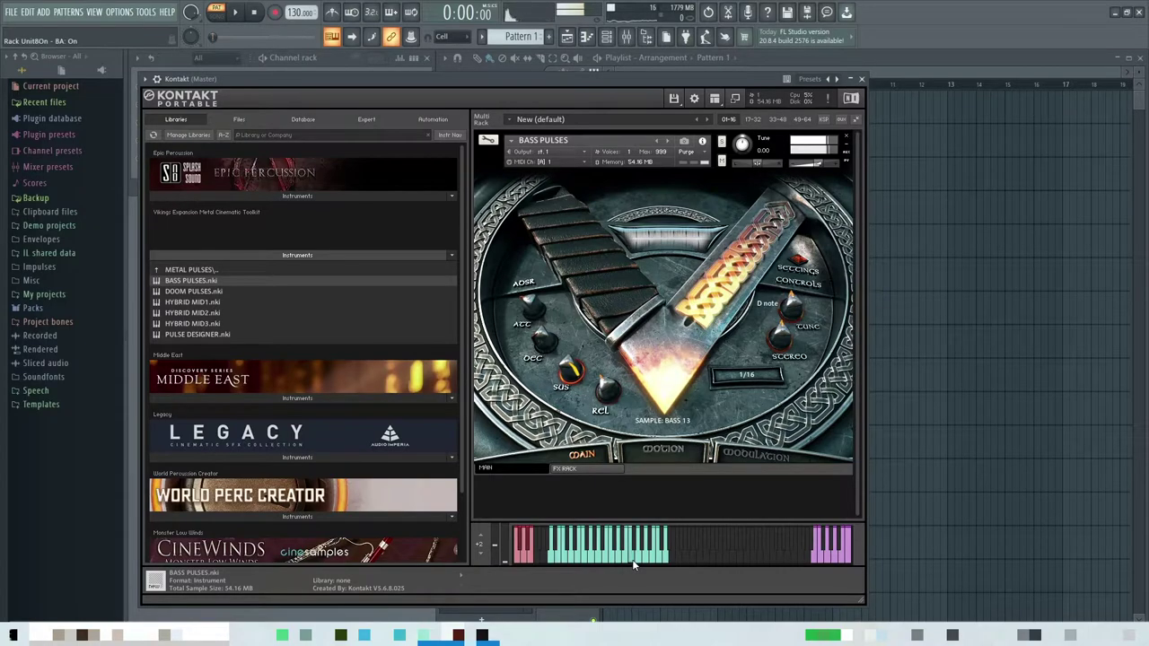
left_click(640, 561)
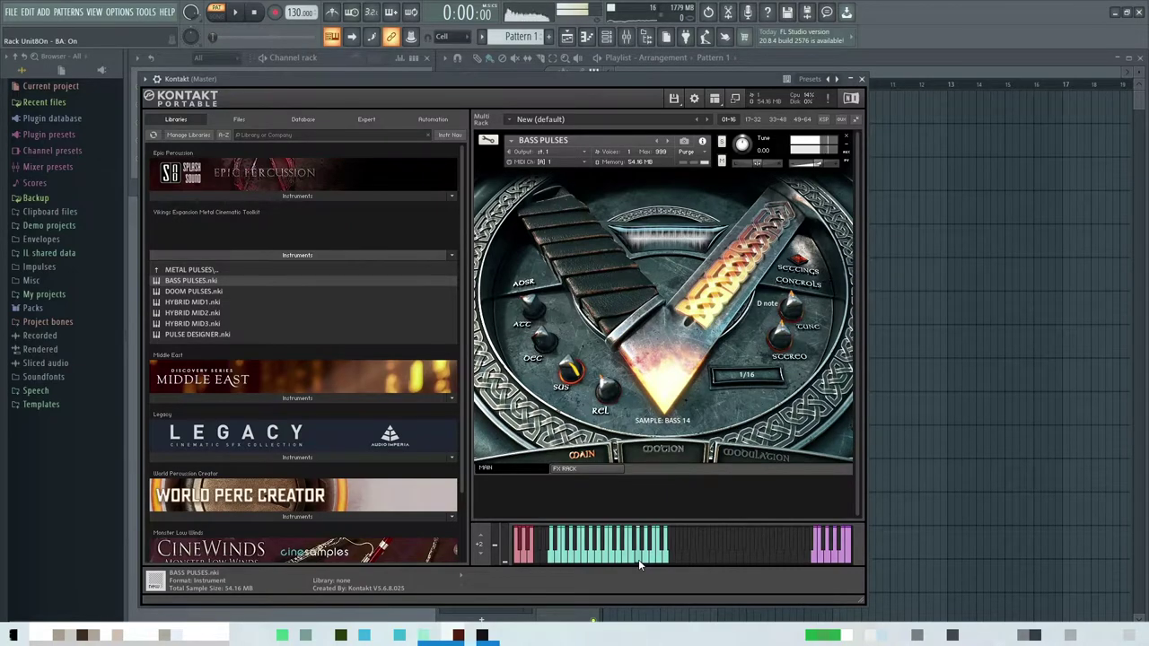
left_click(648, 561)
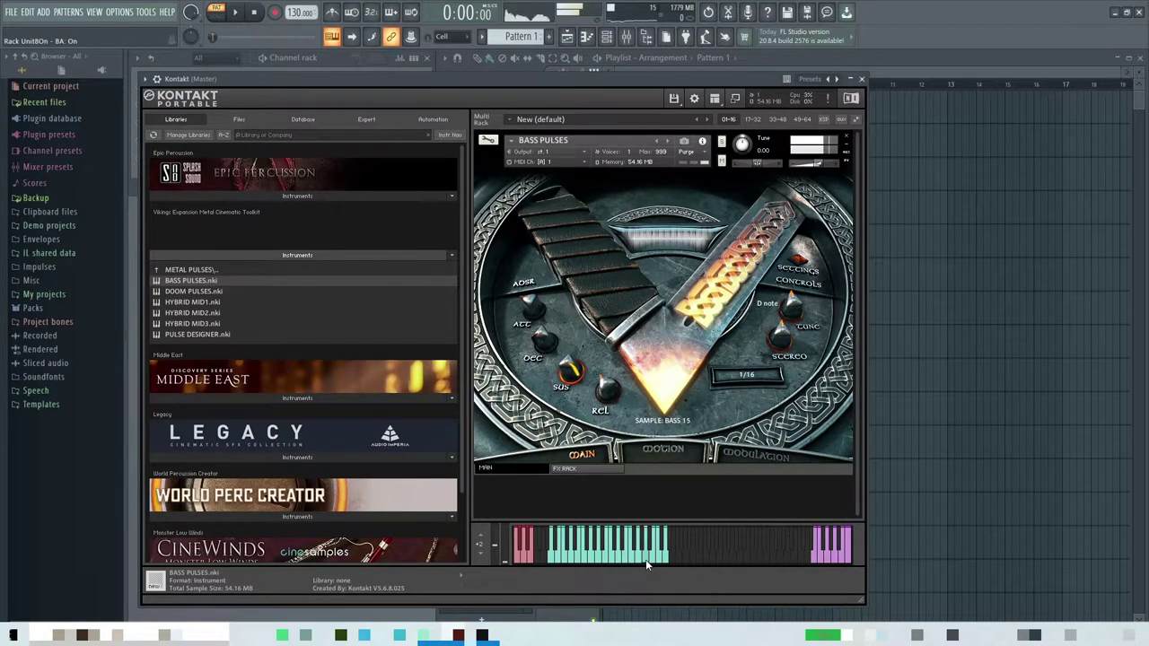
left_click(655, 561)
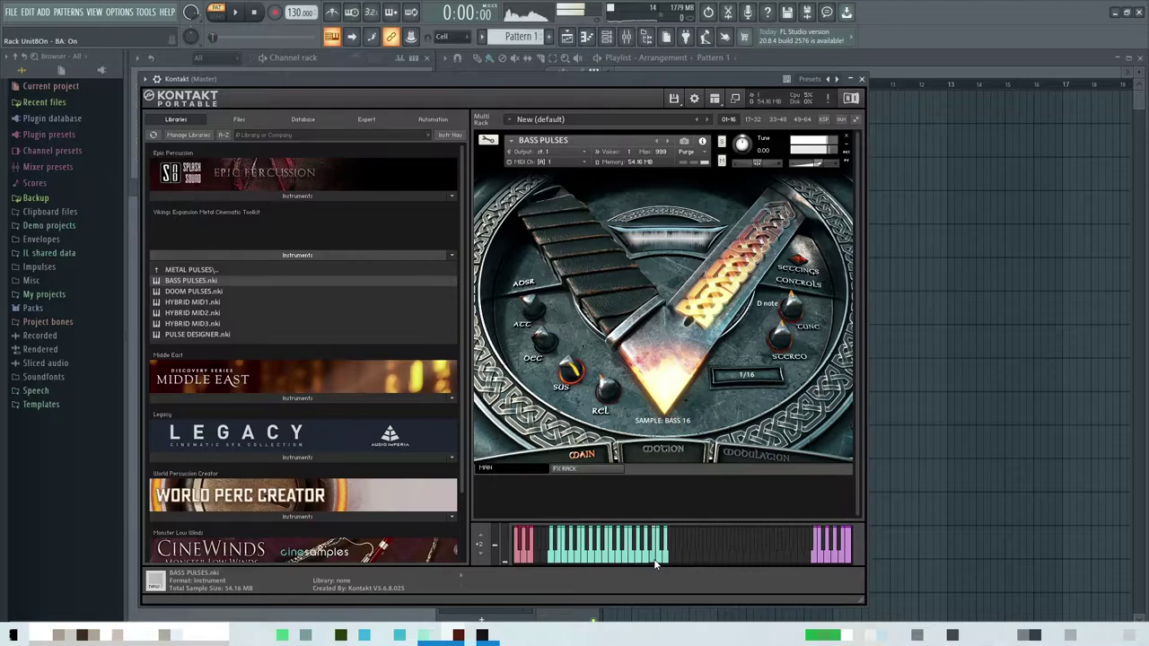
left_click(659, 561)
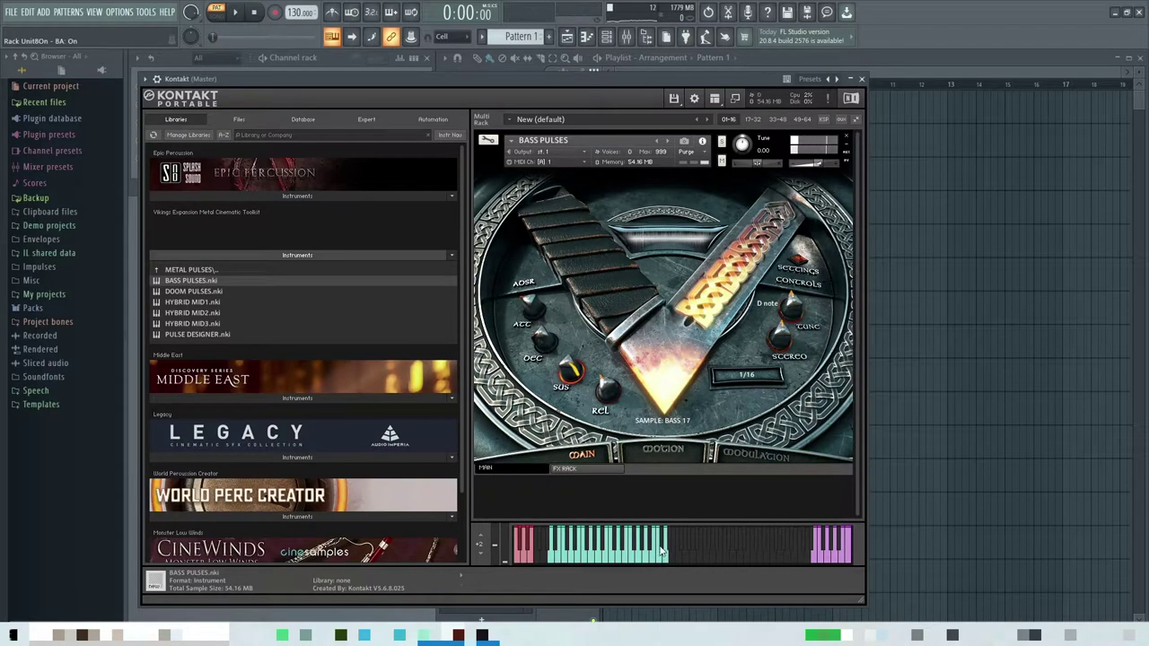
left_click(662, 545)
left_click(665, 561)
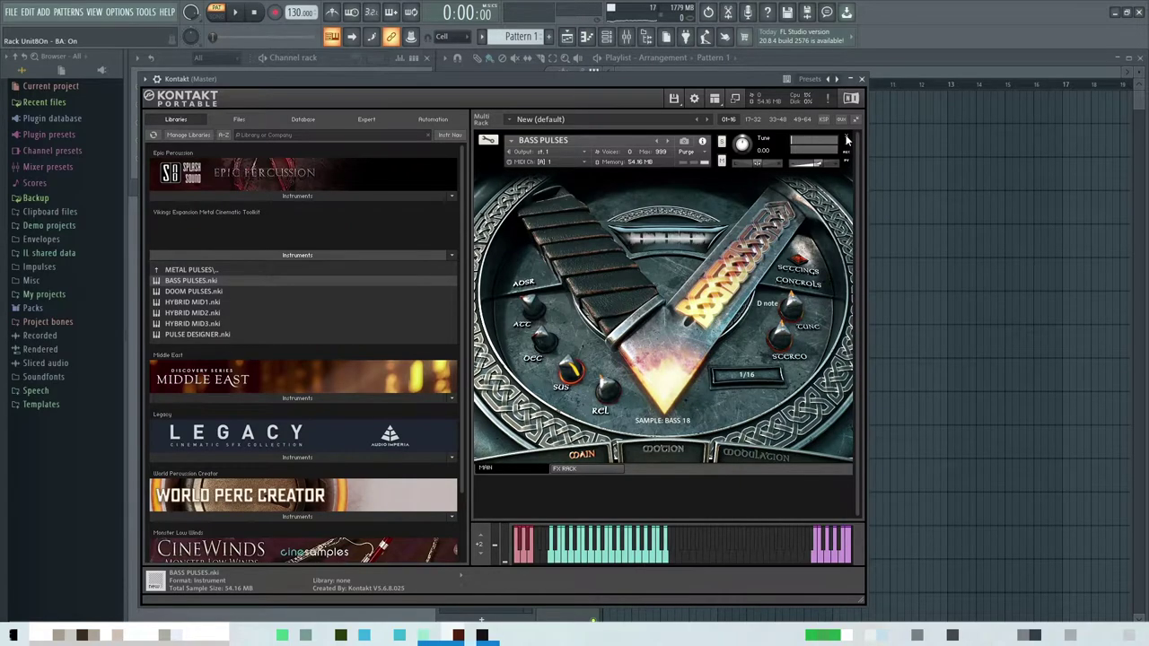
- Replace BASS PULSES with DOOM PULSES and audition its samples BASS 1, BASS 2 and BASS 3
double_click(226, 281)
left_click_drag(190, 294, 752, 278)
left_click(552, 562)
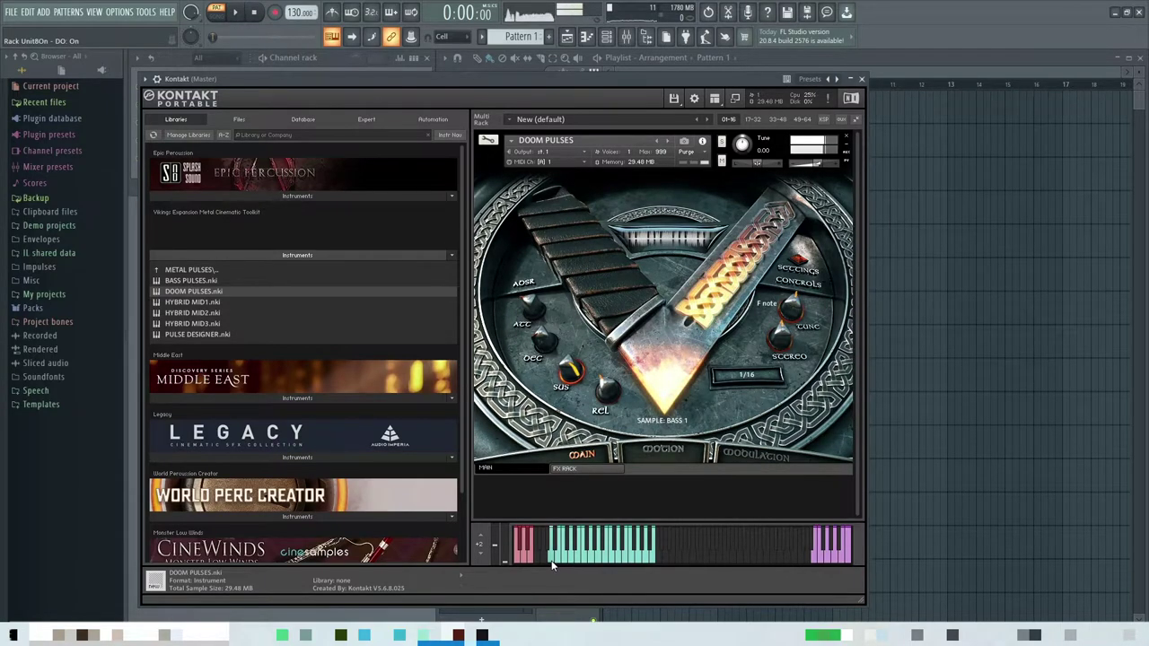
left_click(558, 563)
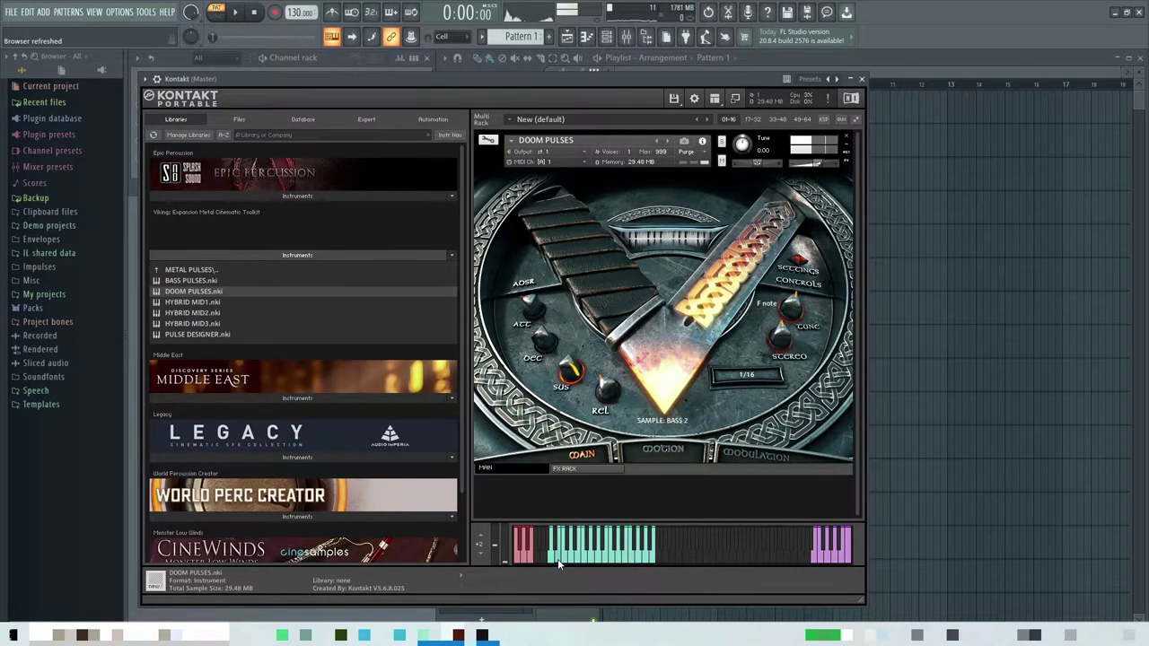
left_click(565, 562)
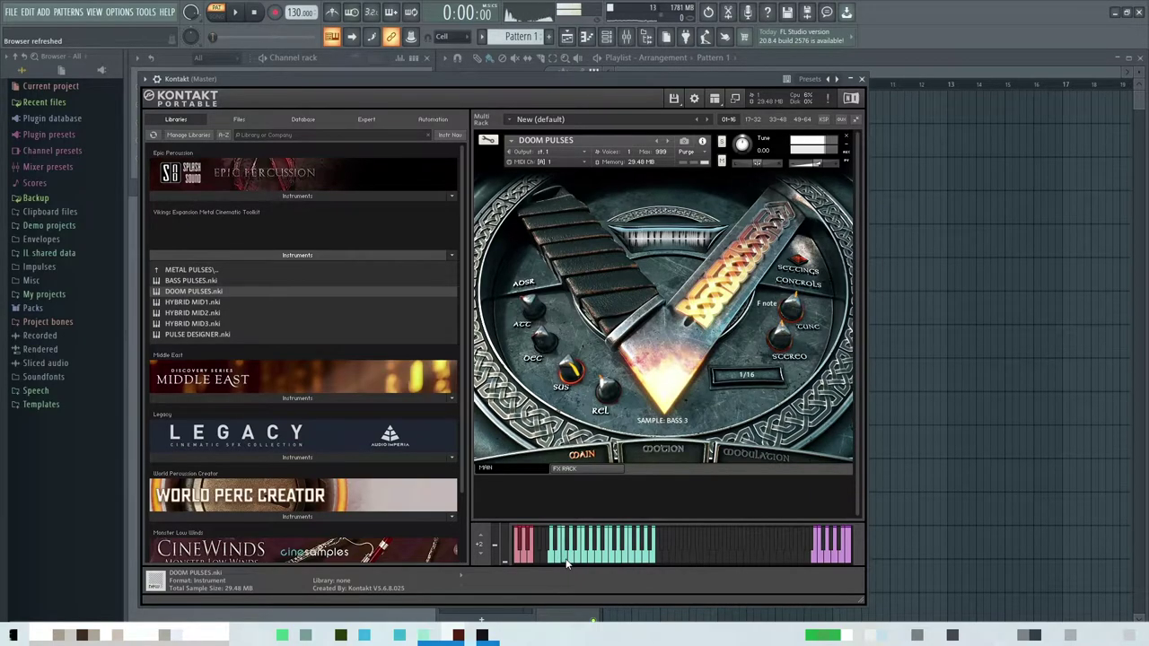
- Audition every second DOOM PULSES sample from BASS 5 up to BASS 15 on ascending playable keys
left_click(580, 563)
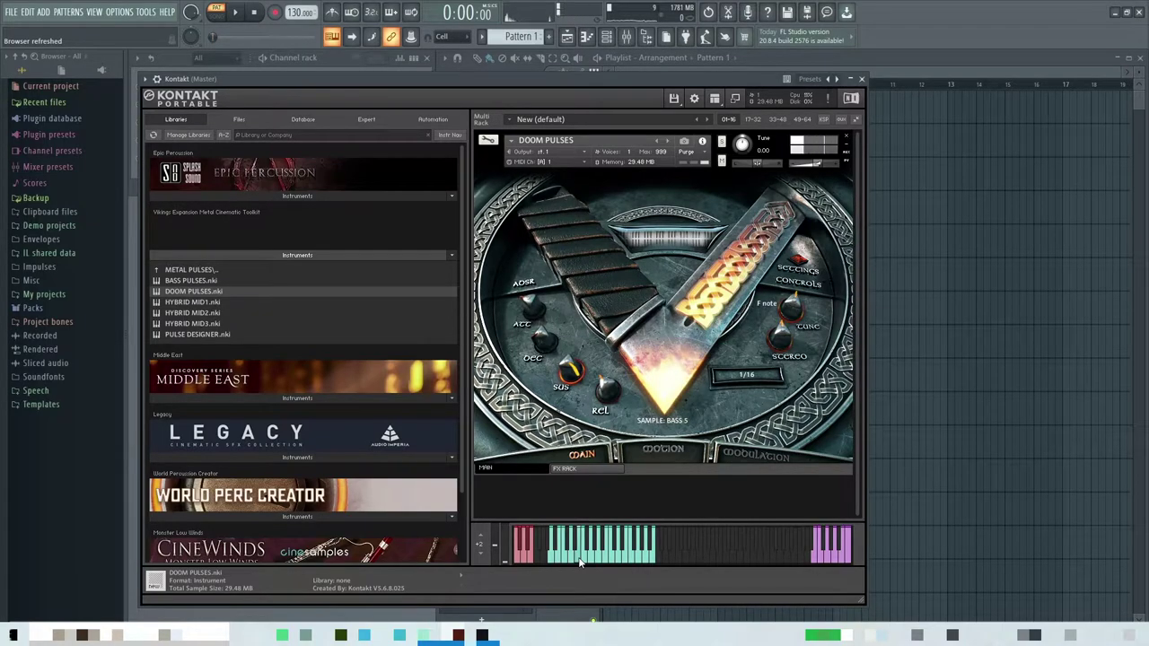
left_click(591, 562)
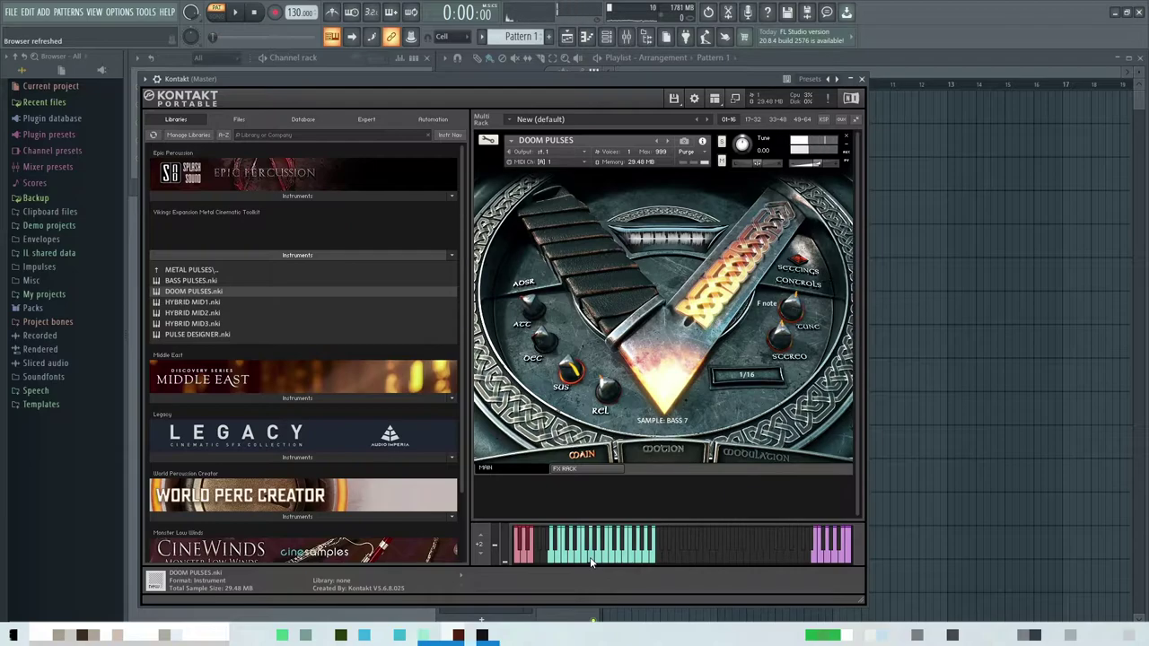
left_click(607, 561)
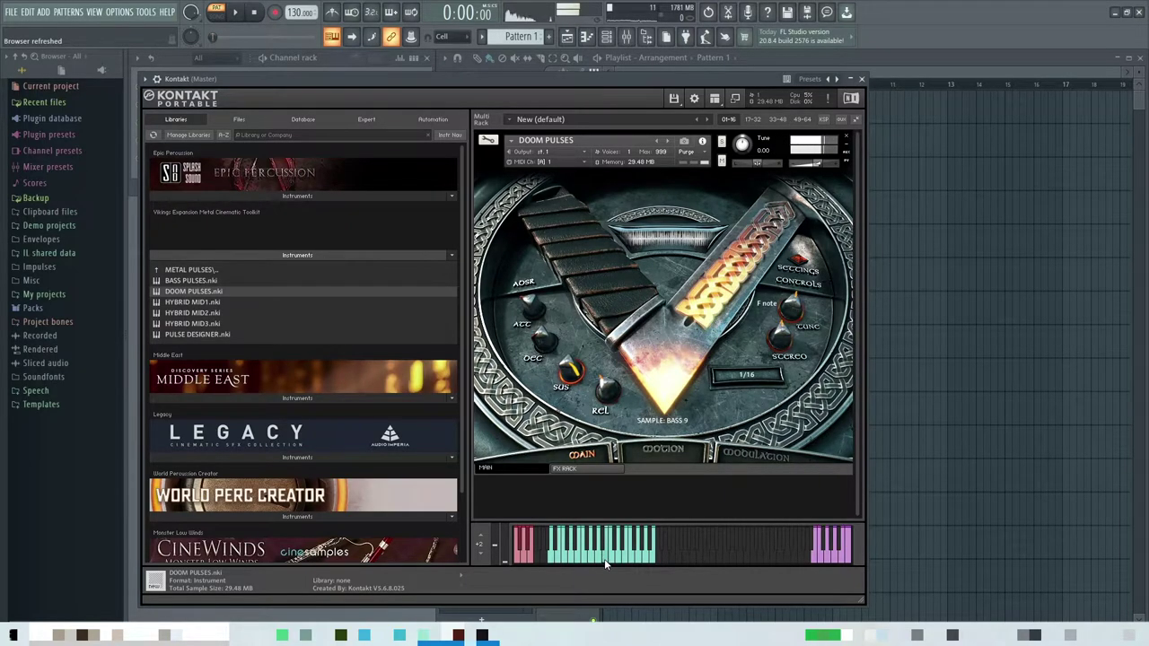
left_click(618, 561)
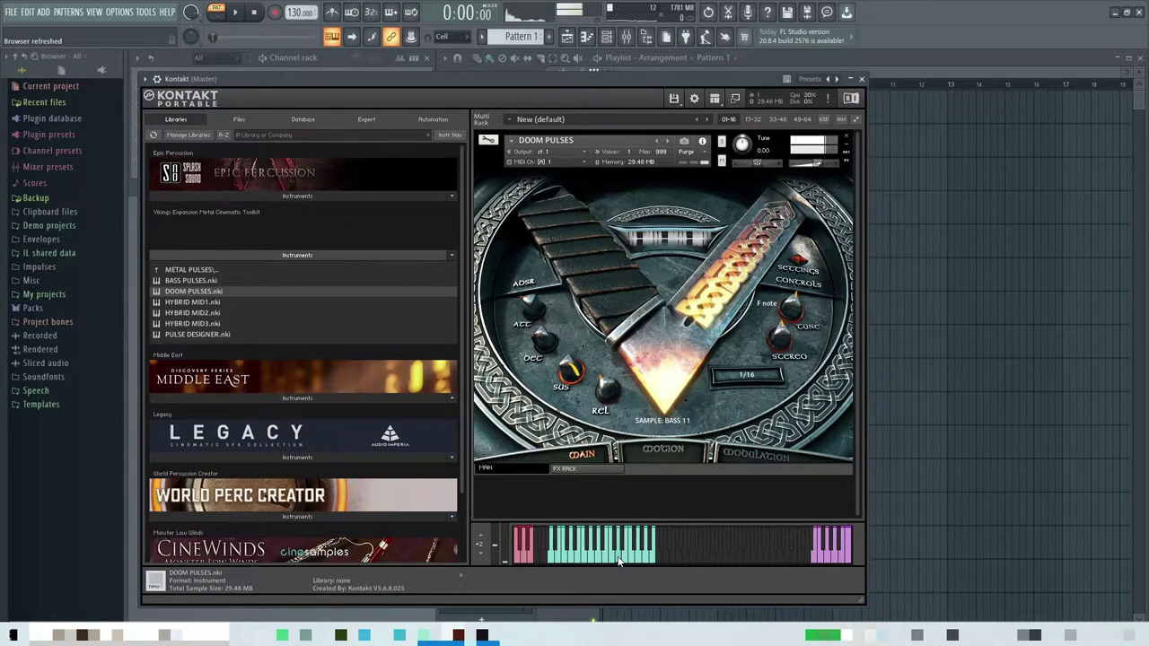
left_click(632, 563)
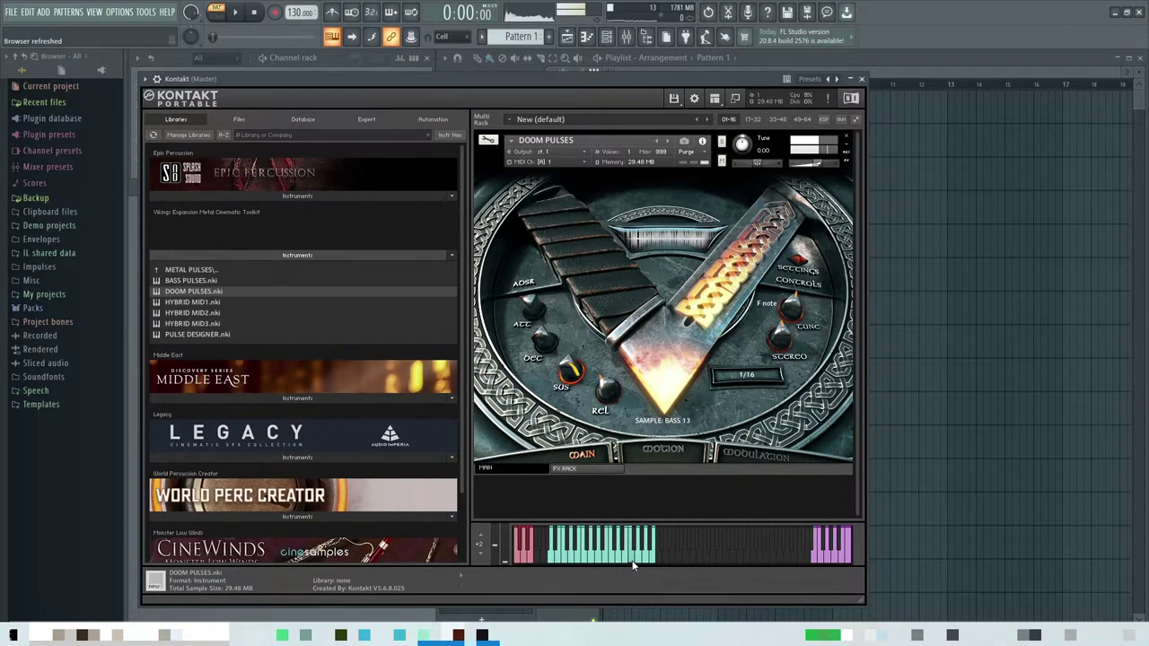
left_click(642, 562)
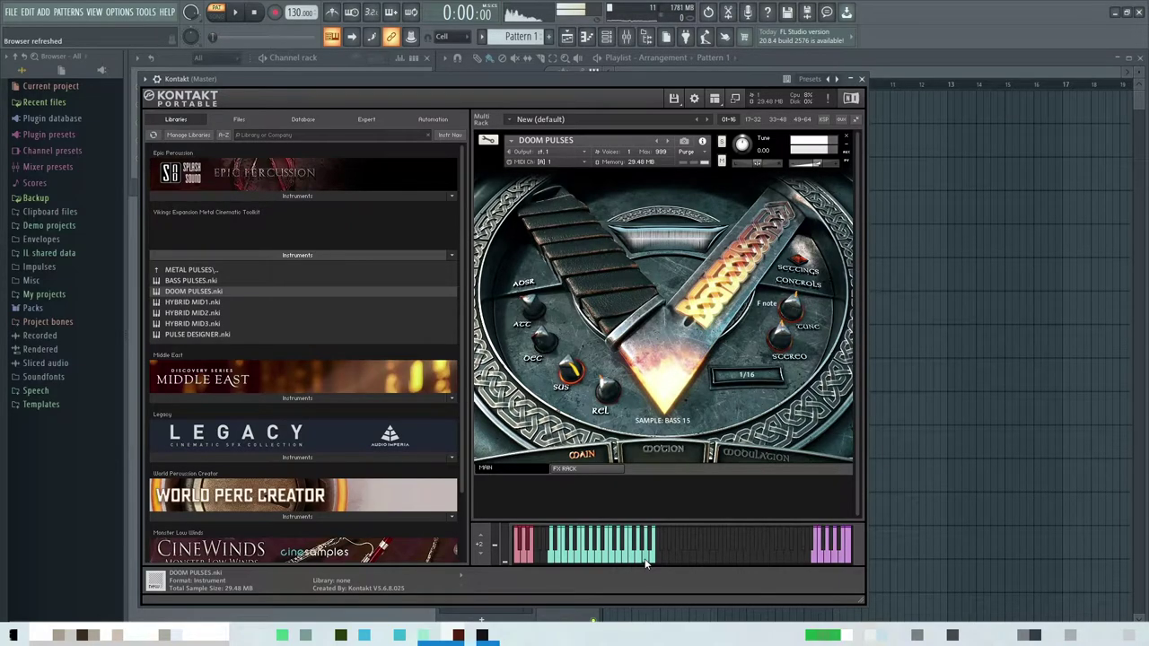
- Swap DOOM PULSES for HYBRID MID1 and audition its lowest samples, MID 1, MID 2, MID 3 and MID 5
left_click(845, 139)
left_click_drag(207, 302, 645, 300)
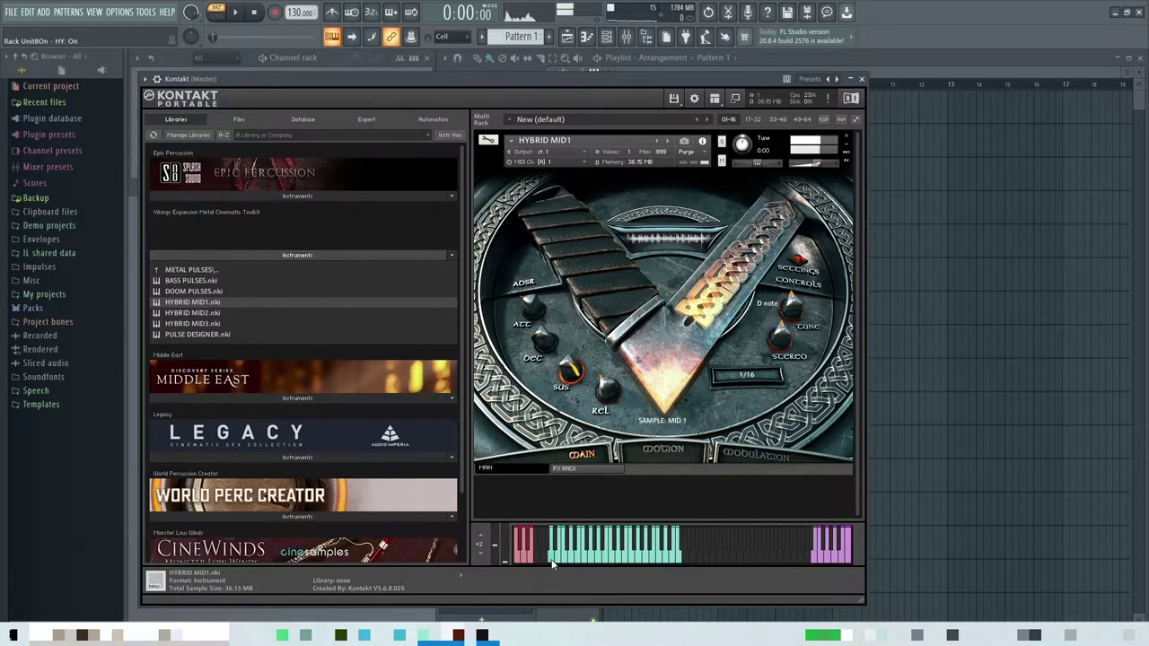
left_click(558, 562)
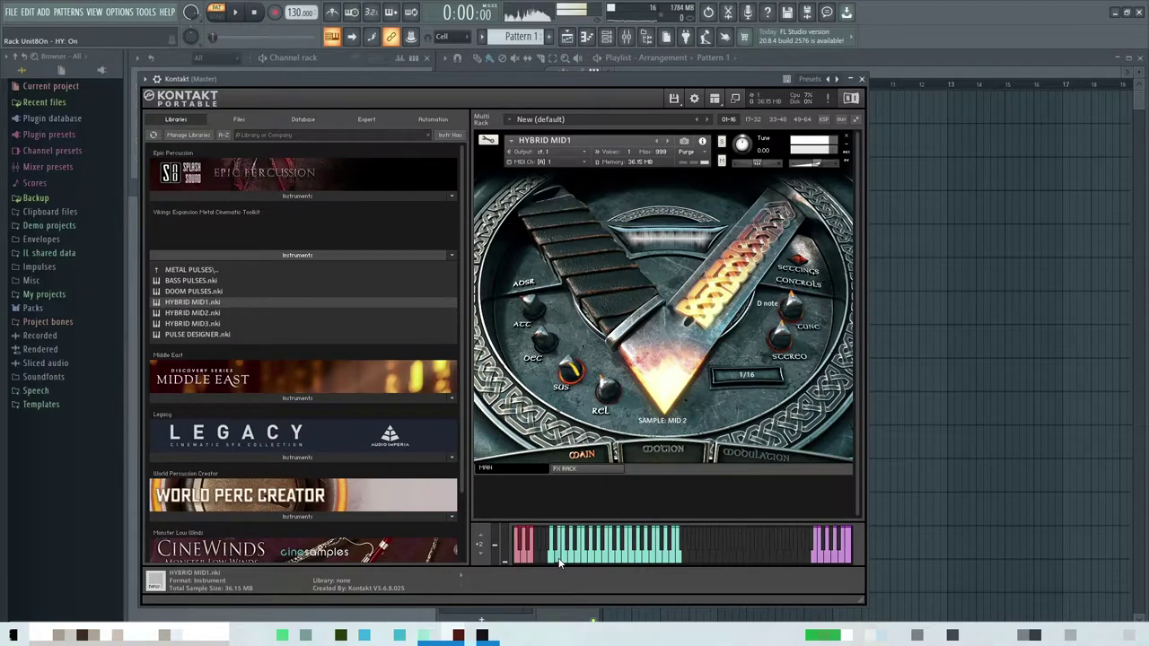
left_click(565, 562)
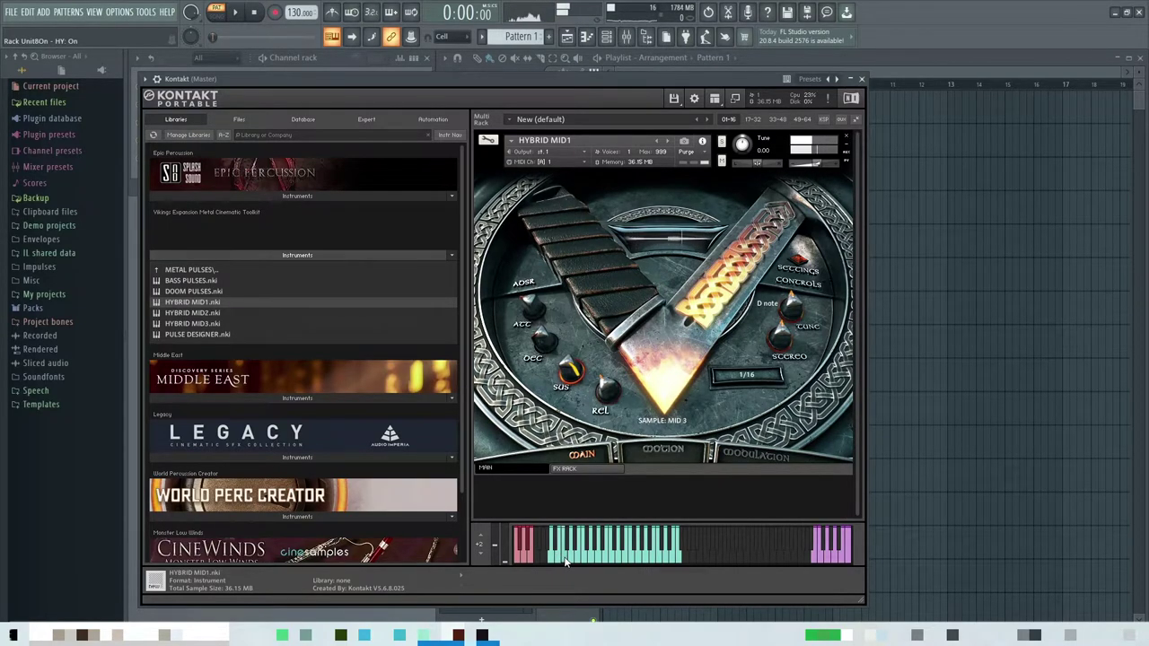
left_click(576, 558)
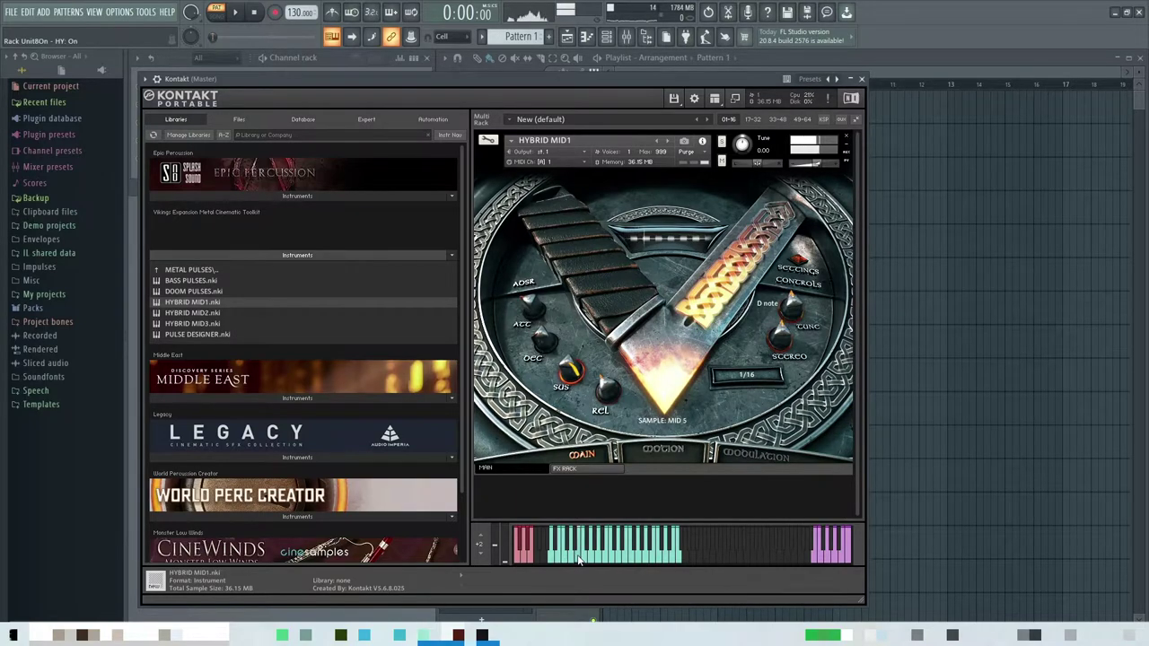
- Audition HYBRID MID1 samples on ascending keys, from MID 7 up to MID 20 at the end of its playable range
left_click(591, 559)
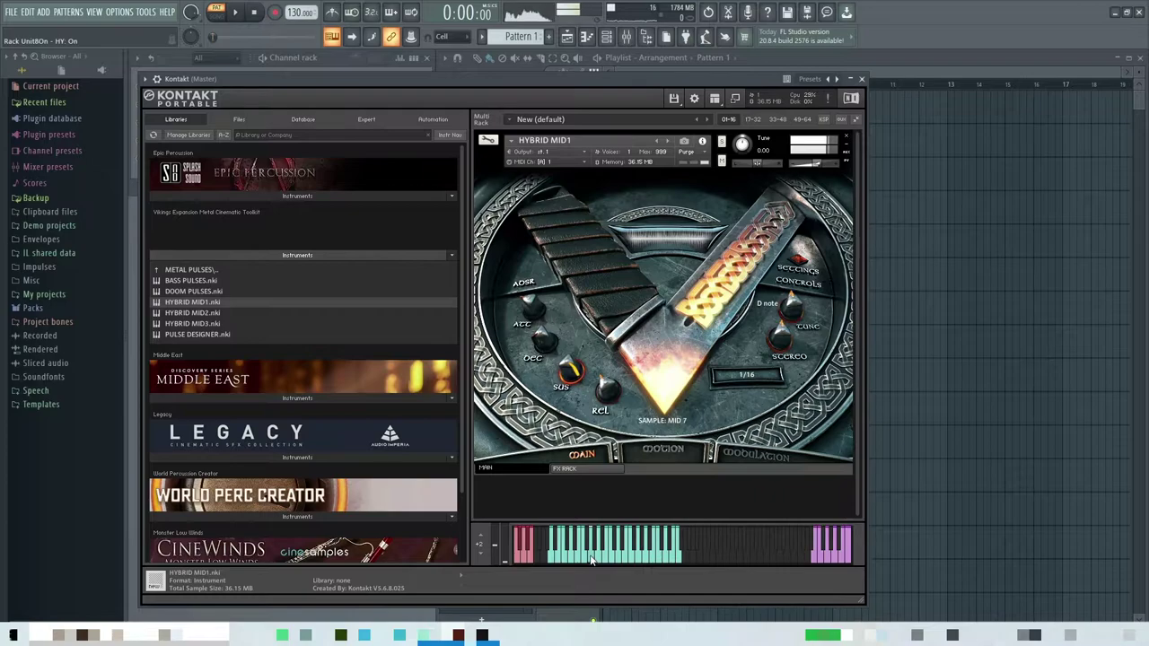
left_click(610, 558)
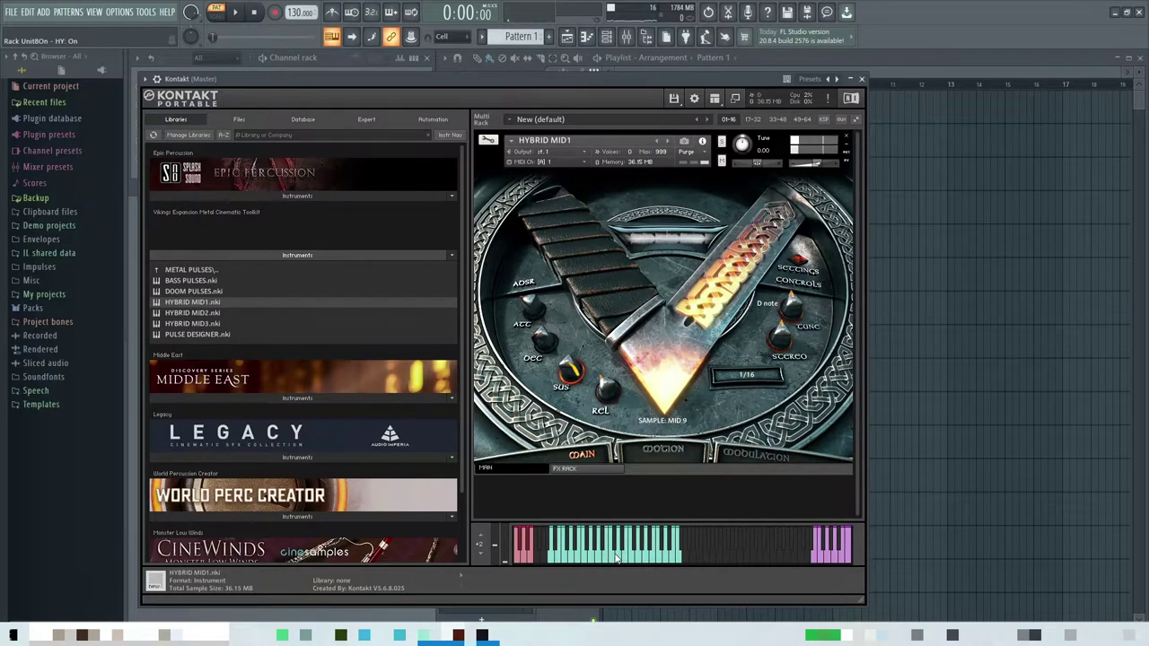
left_click(615, 558)
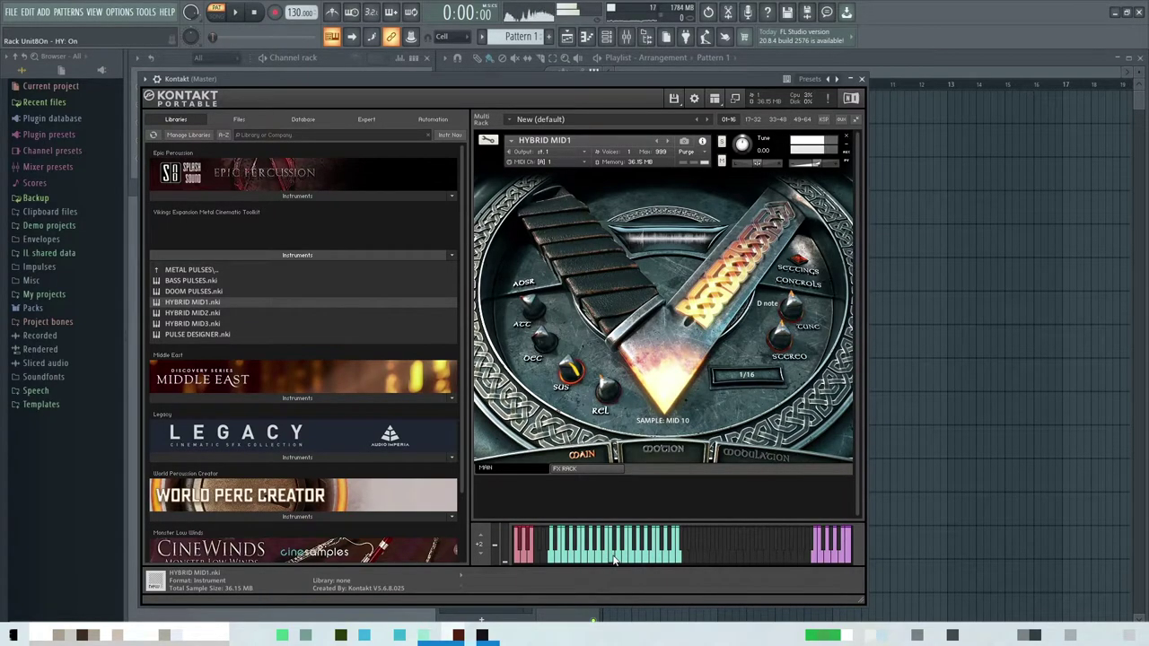
left_click(630, 558)
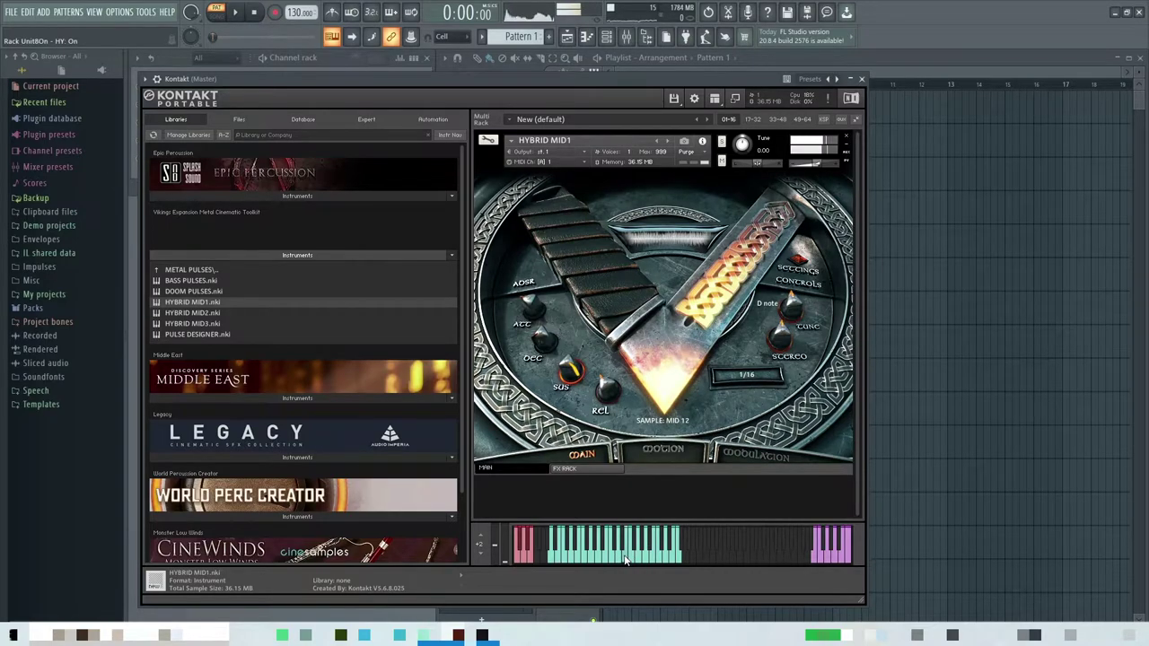
left_click(641, 559)
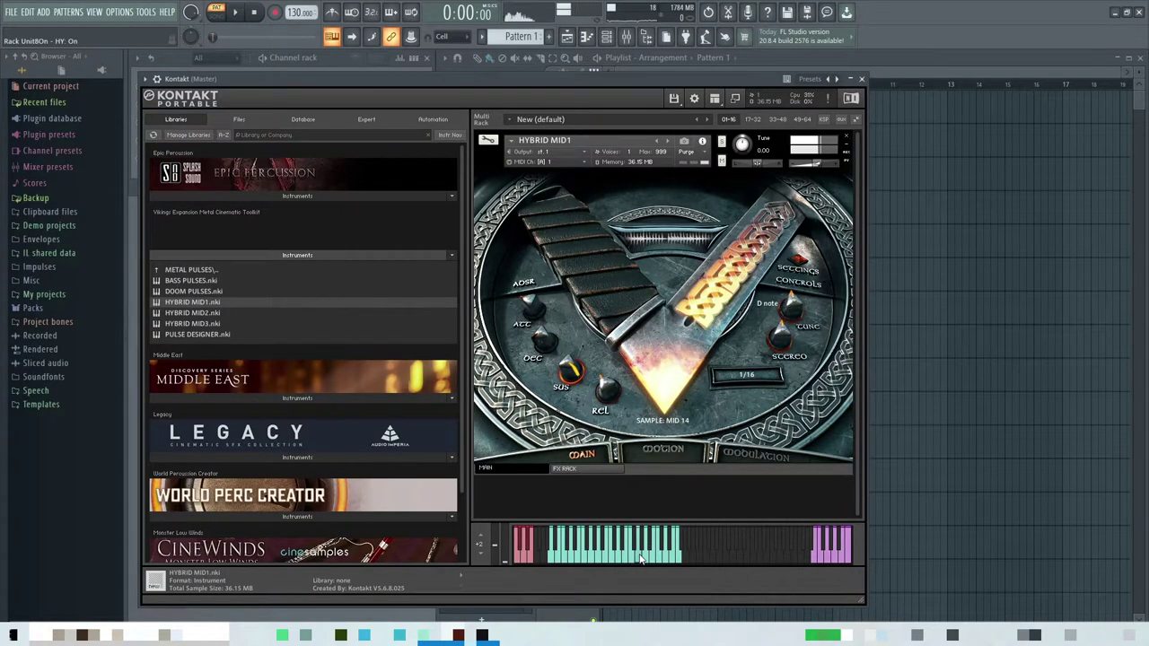
left_click(652, 559)
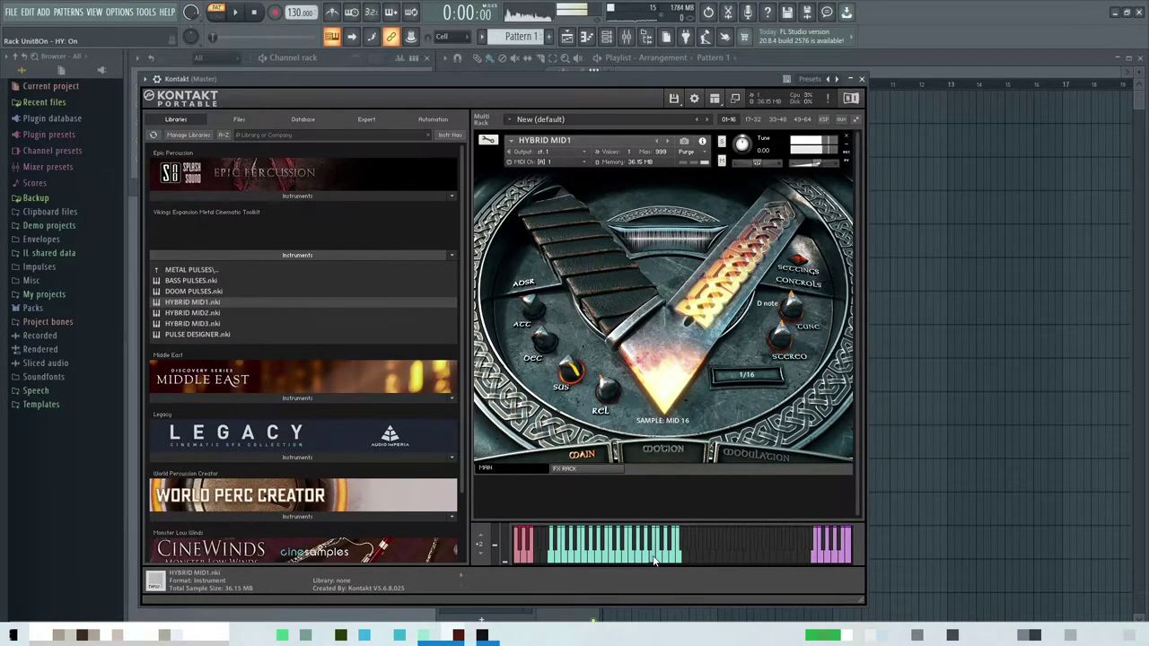
left_click(660, 559)
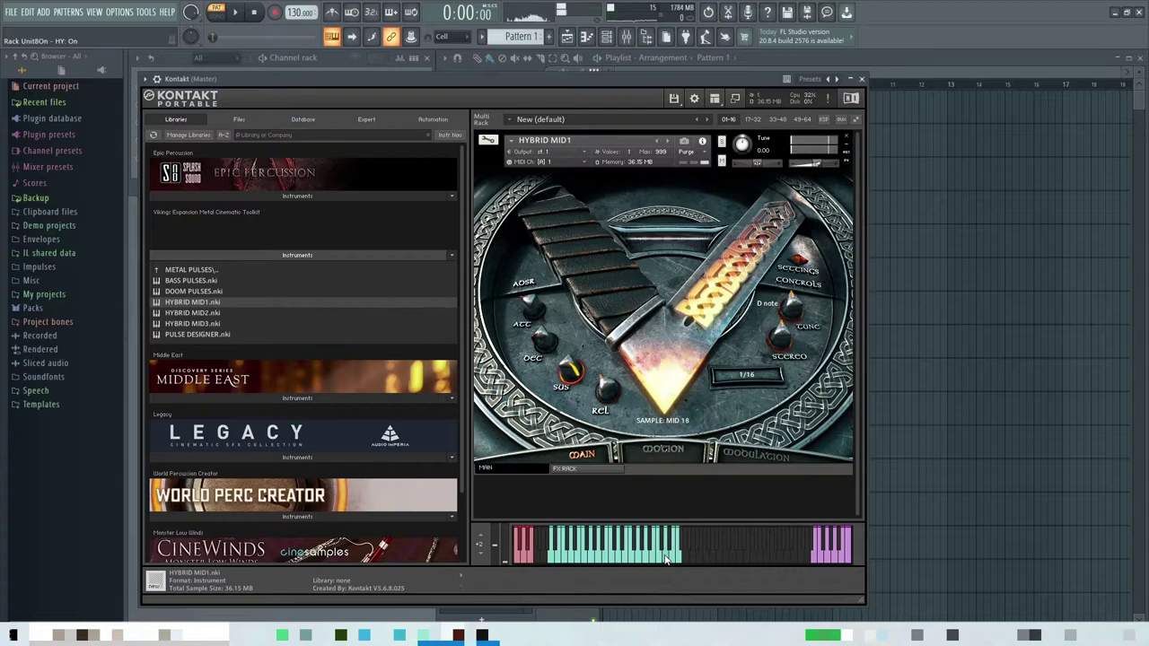
left_click(680, 558)
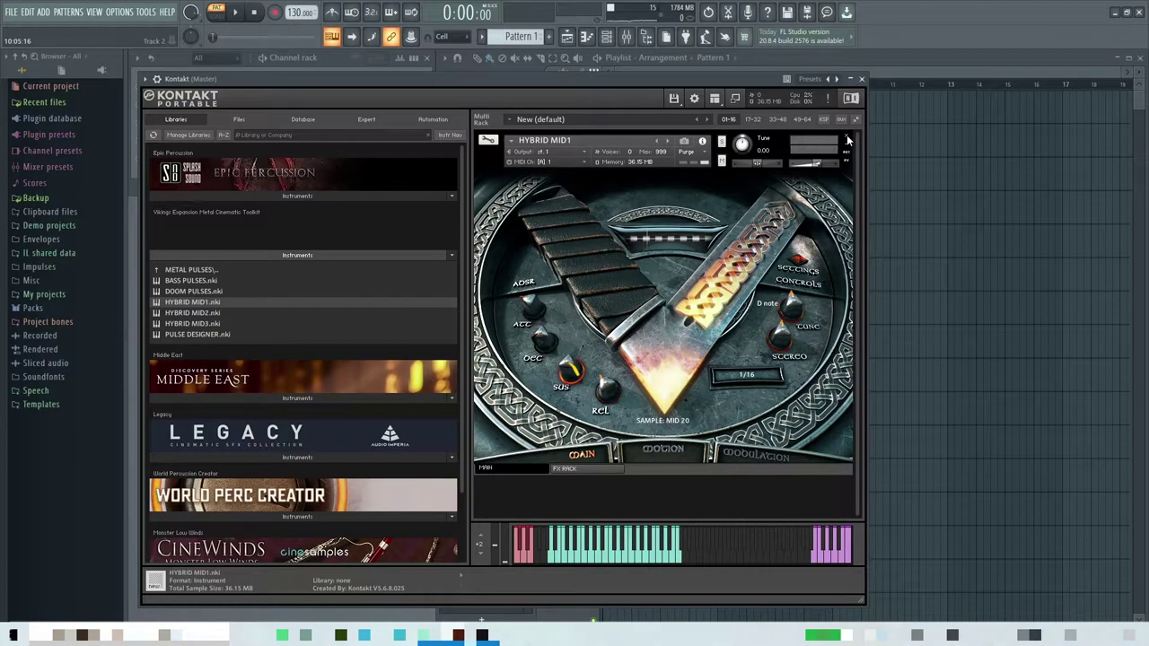
- Replace HYBRID MID1 with HYBRID MID2 and audition its samples MID 1, MID 3, MID 6 and MID 8
double_click(223, 313)
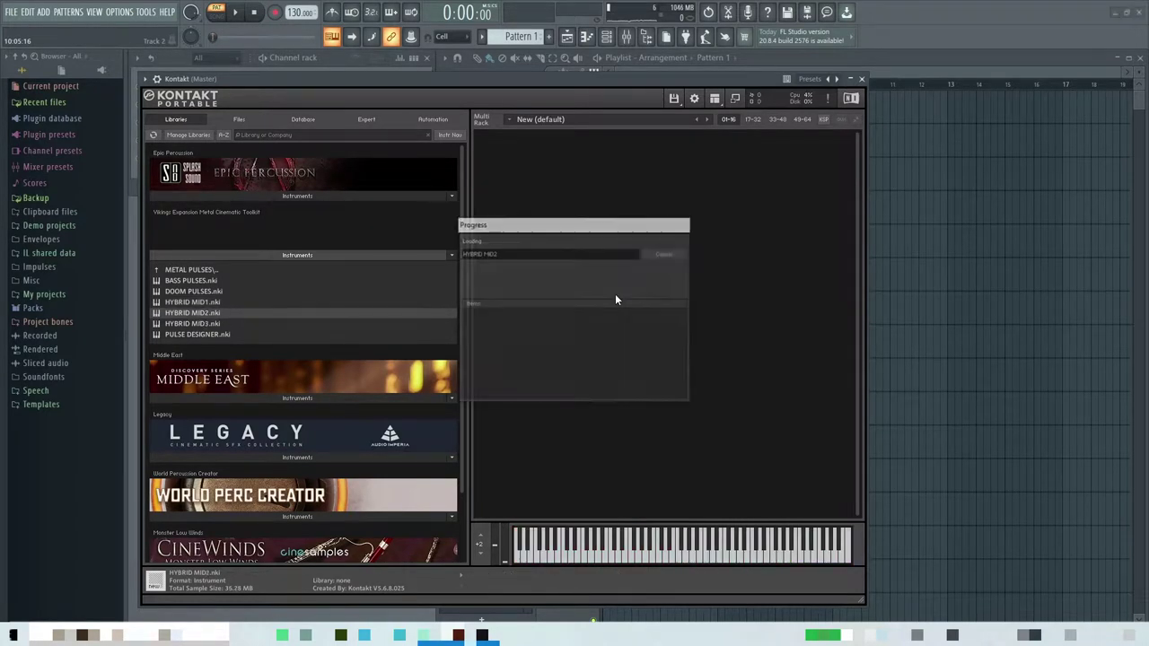
left_click(554, 560)
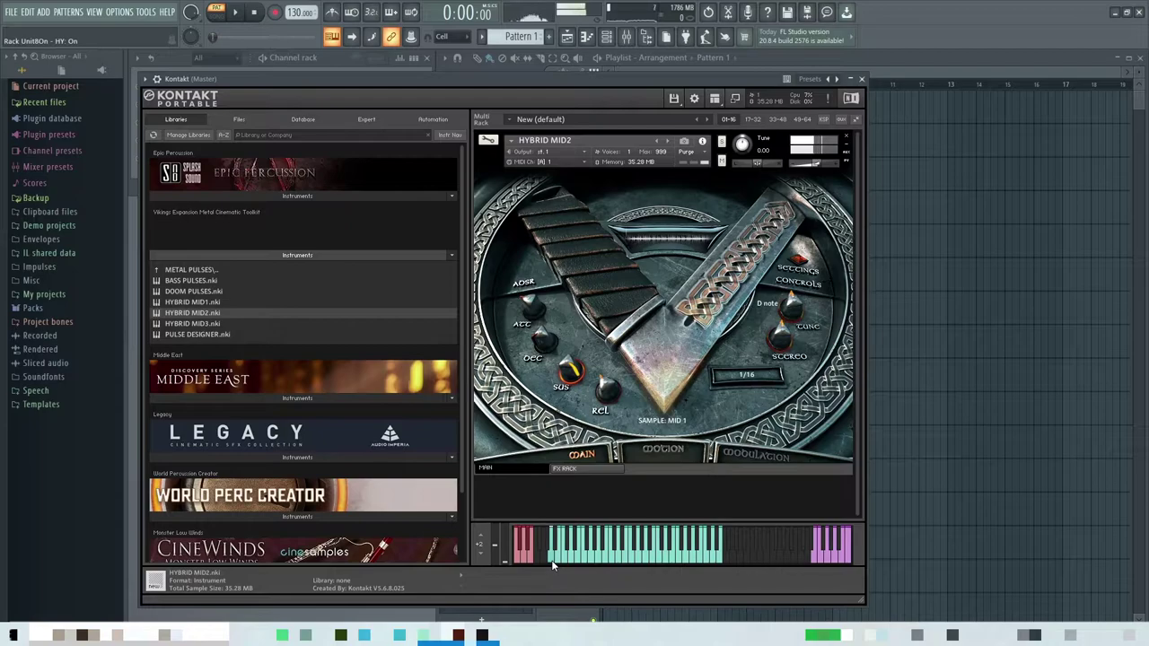
left_click(564, 560)
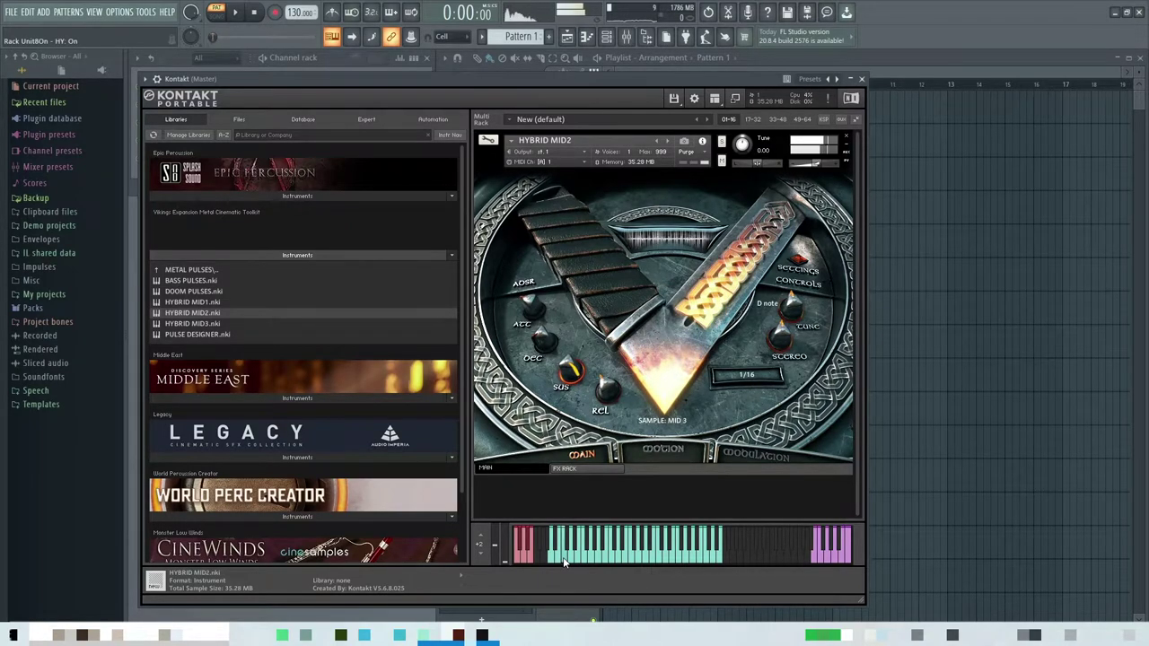
left_click(581, 558)
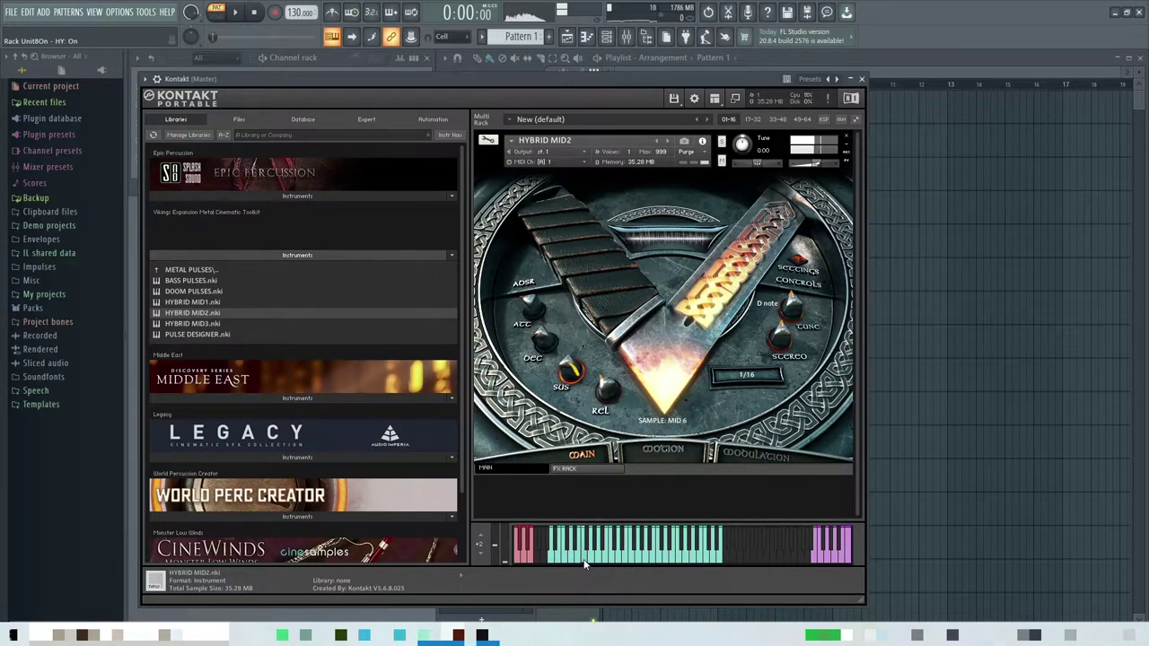
left_click(600, 562)
left_click(599, 561)
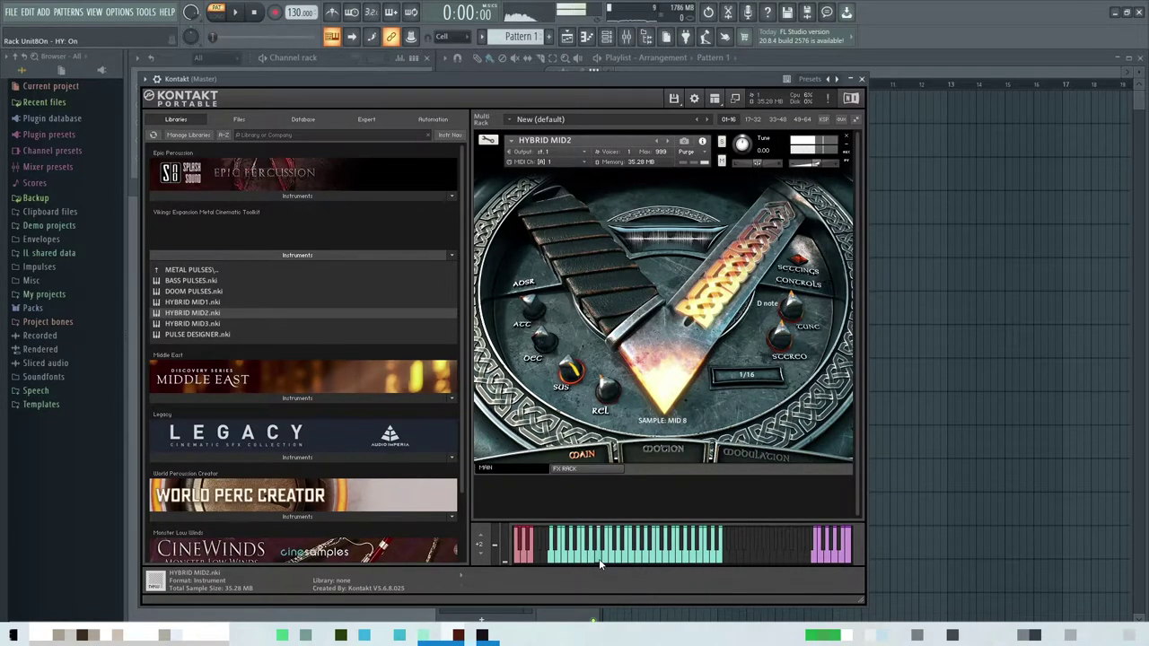
- Audition the HYBRID MID2 samples MID 12, 15, 17, 21, 24 and 26 on ascending playable keys
left_click(622, 563)
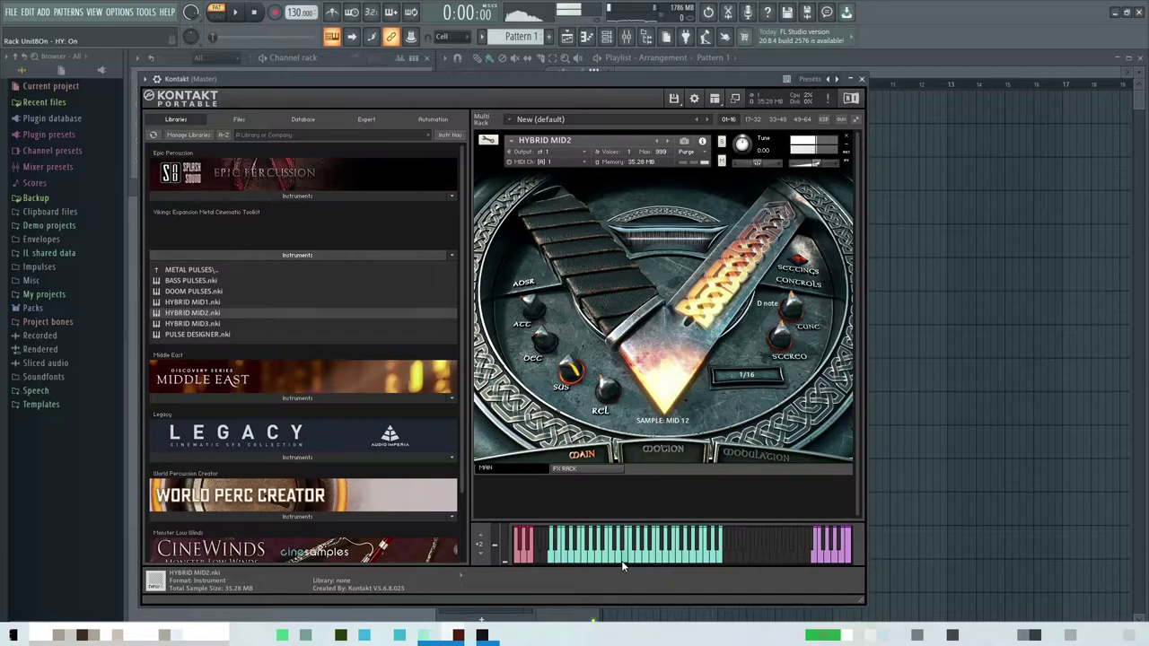
left_click(646, 562)
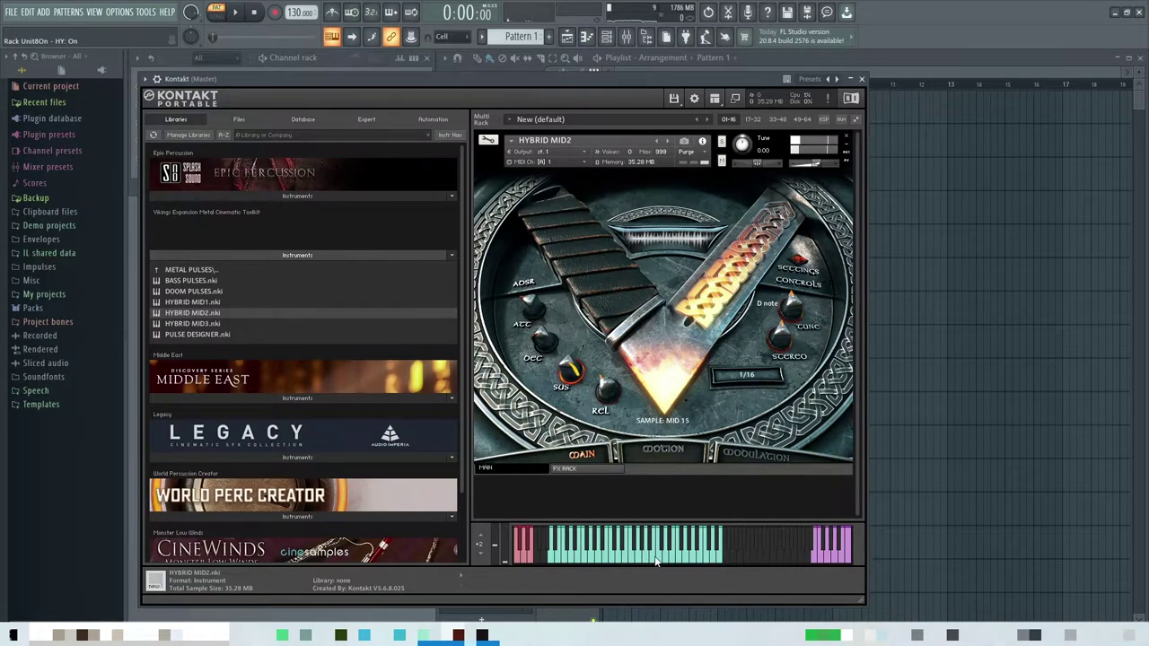
left_click(659, 561)
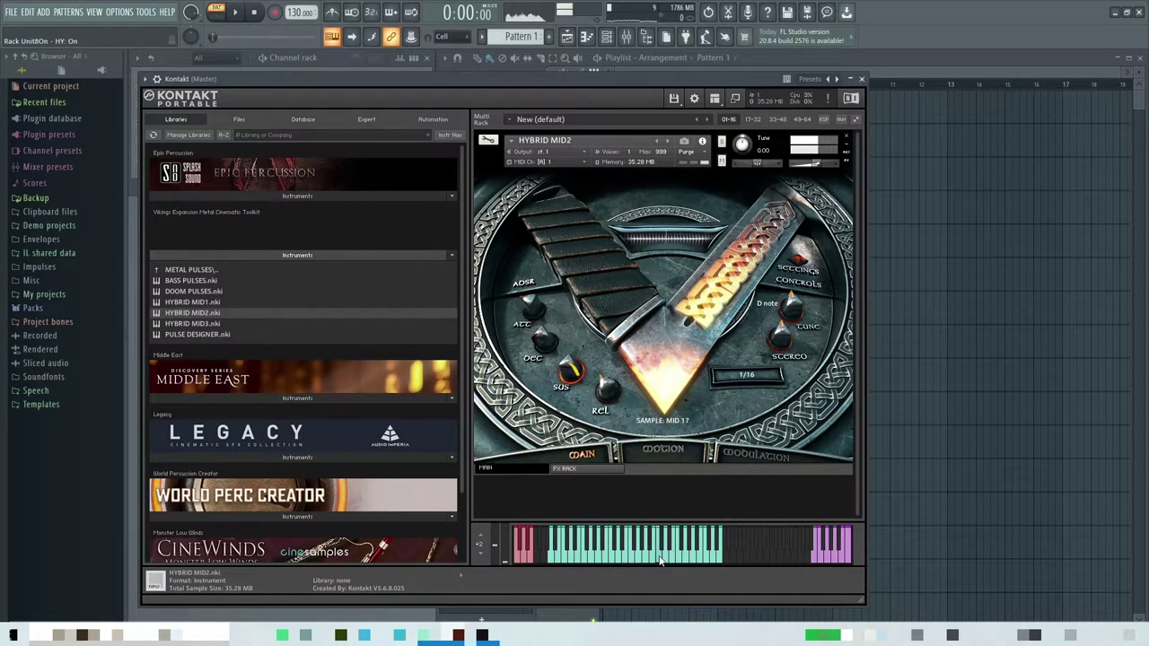
left_click(683, 563)
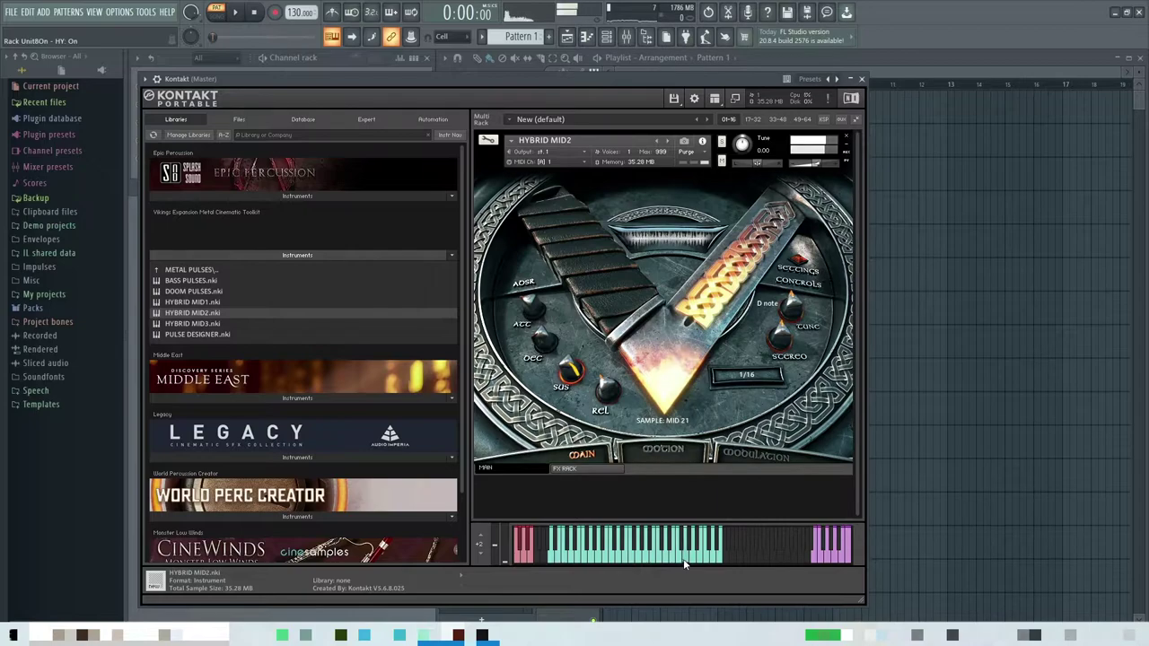
left_click(706, 563)
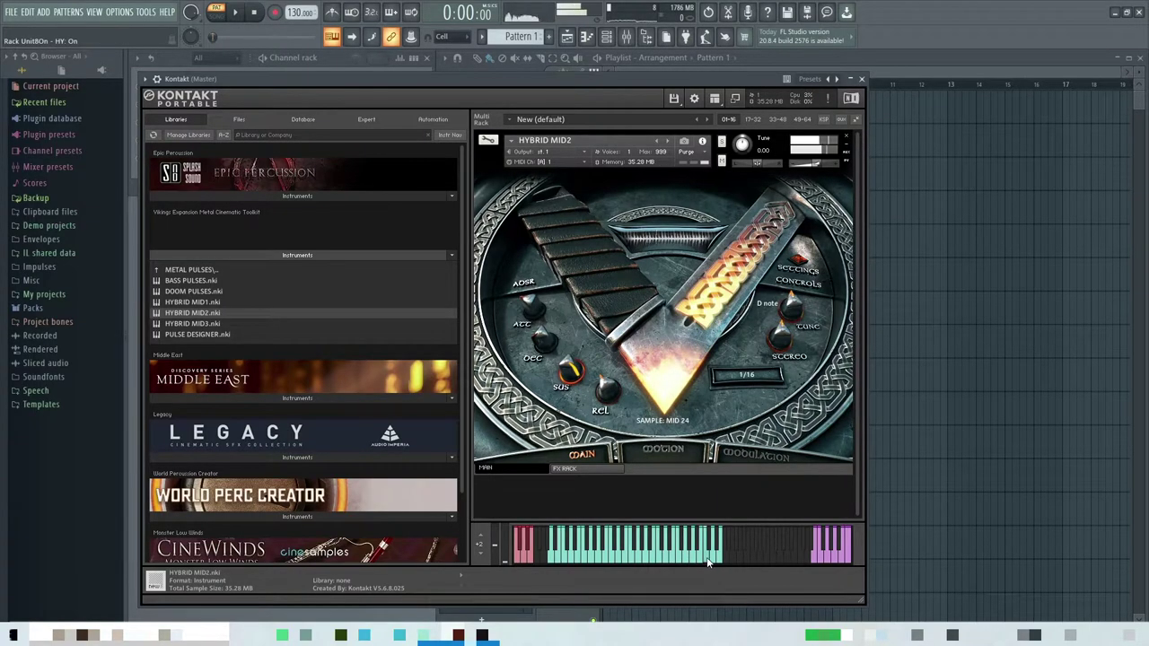
left_click(717, 561)
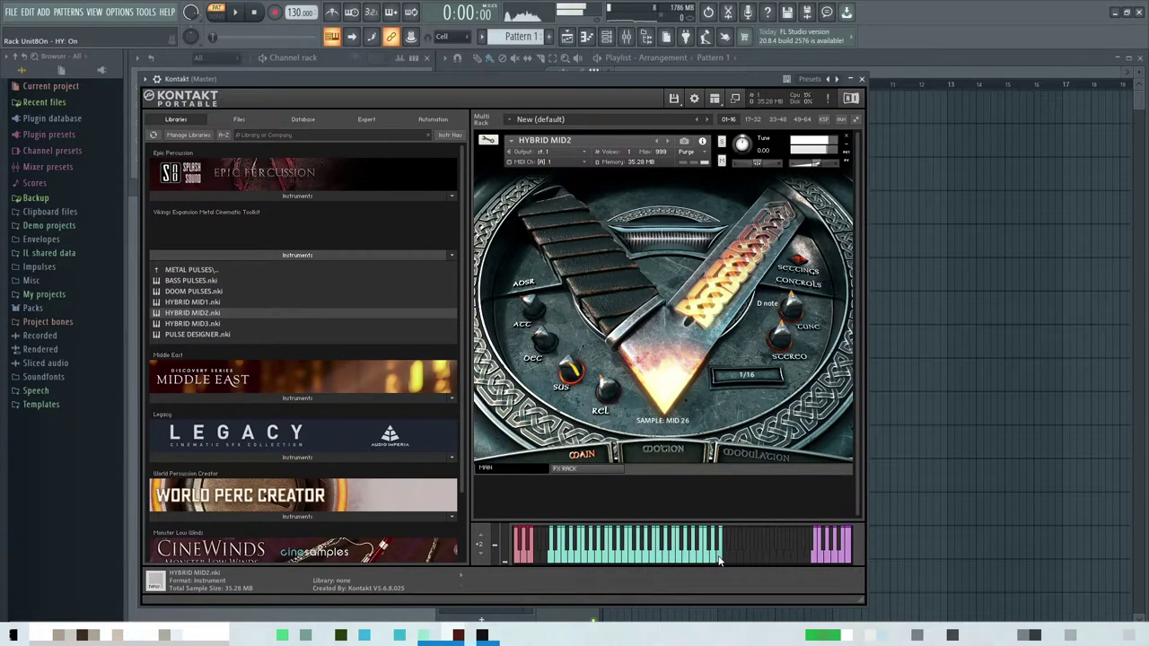
- Remove HYBRID MID2, load HYBRID MID3 in its place and audition its samples MID 1 and MID 3
left_click(846, 139)
left_click(214, 324)
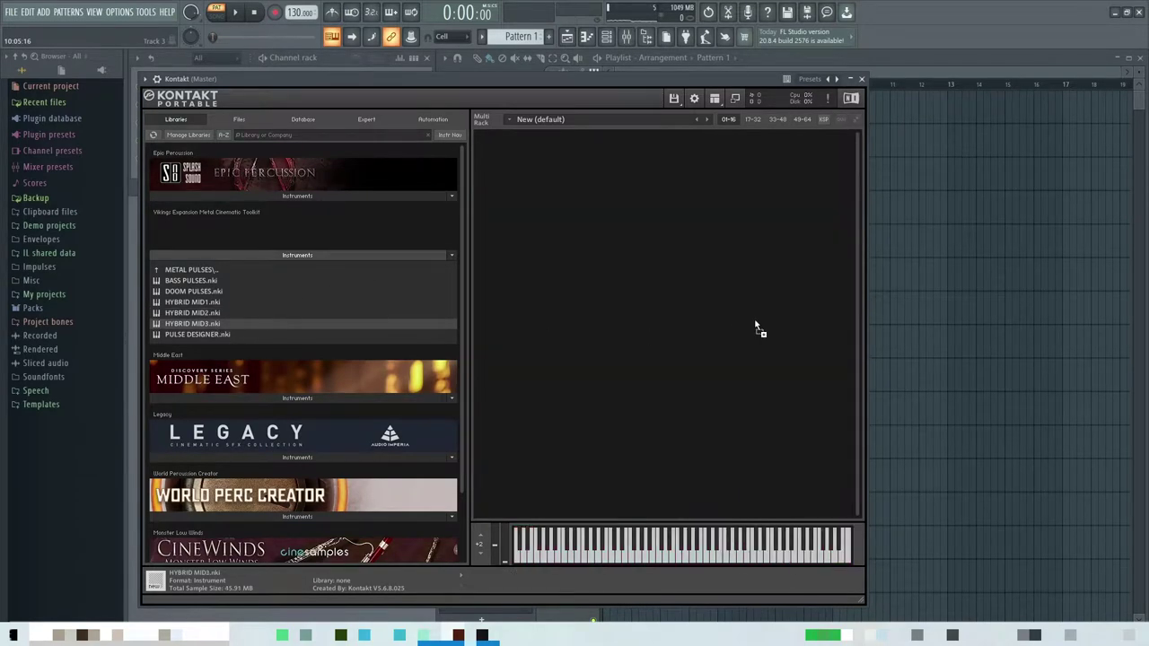
left_click_drag(757, 328, 754, 320)
left_click(551, 562)
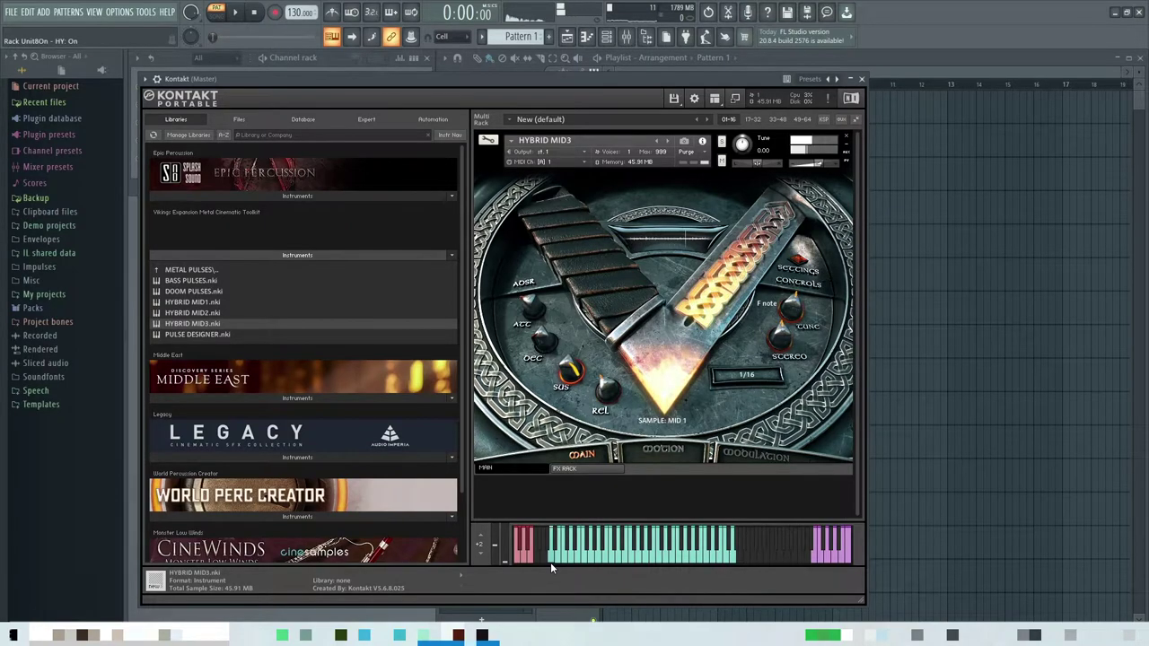
left_click(566, 557)
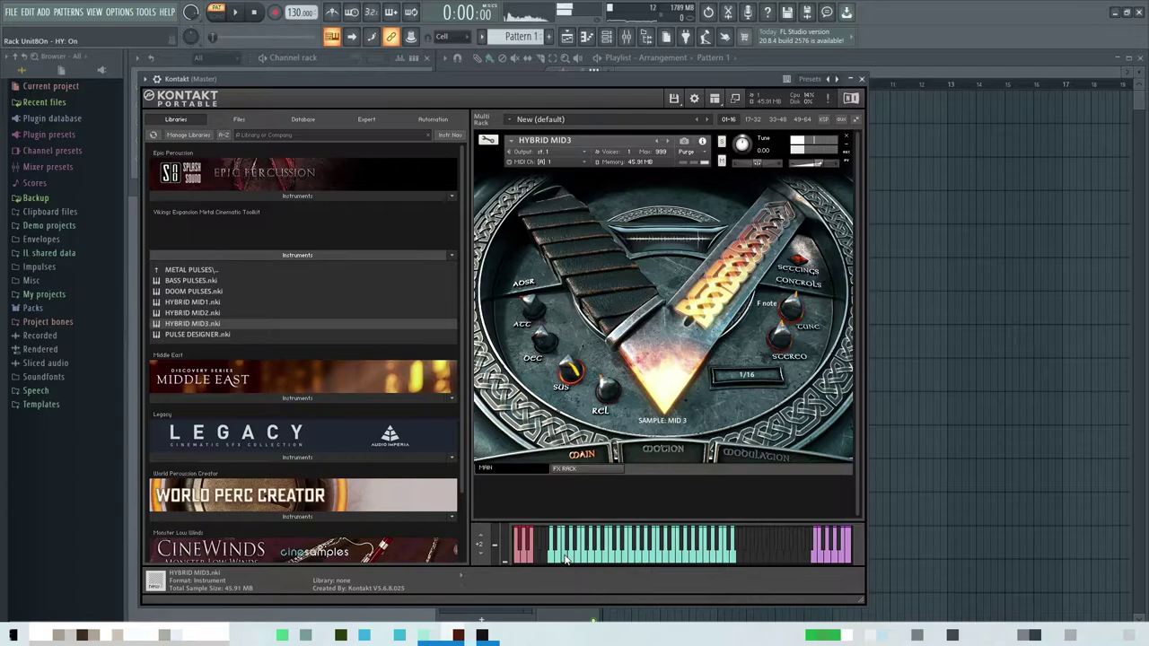
- Audition the HYBRID MID3 samples on ascending keys, from MID 6 up to MID 28 at the end of its playable range
left_click(586, 559)
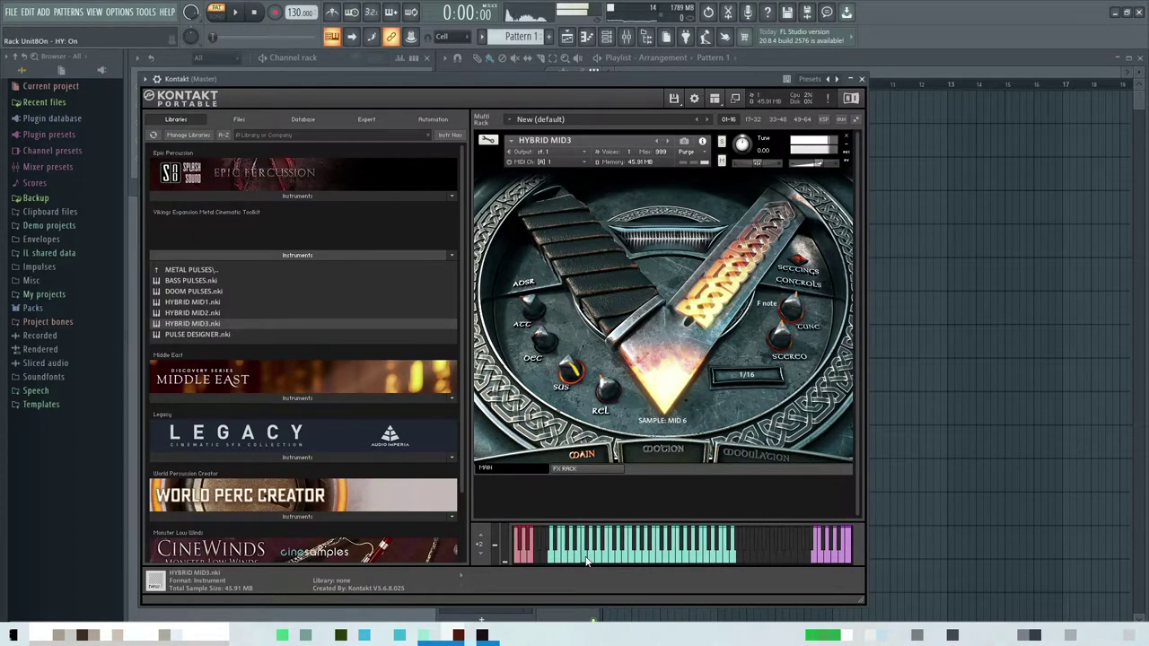
left_click(599, 559)
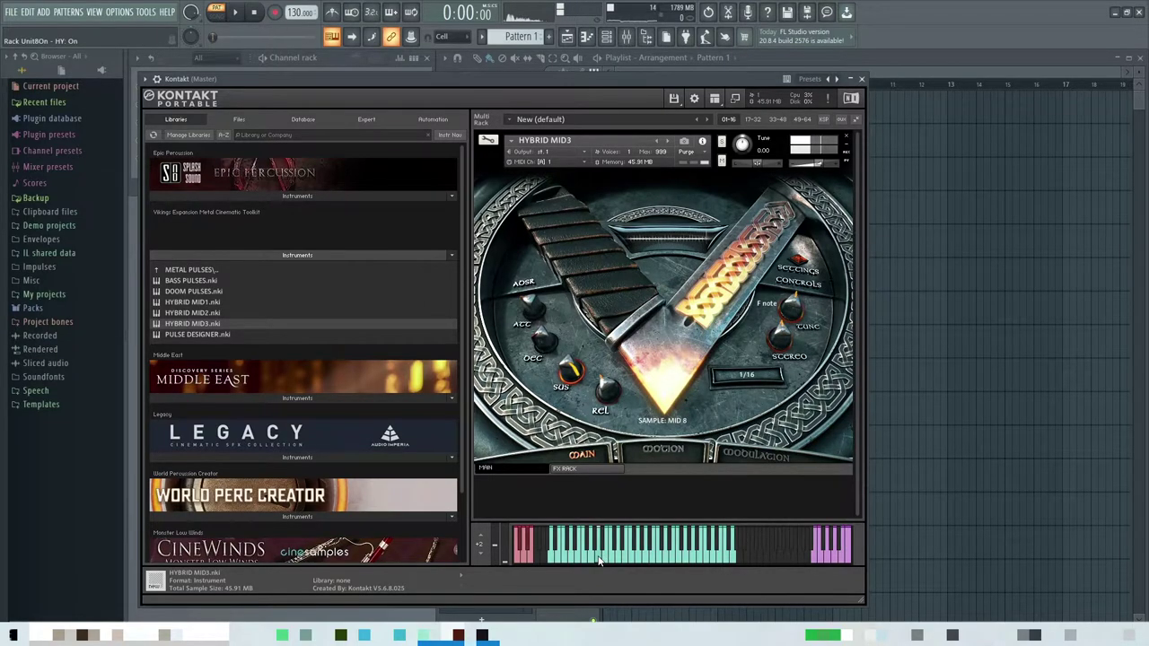
left_click(615, 559)
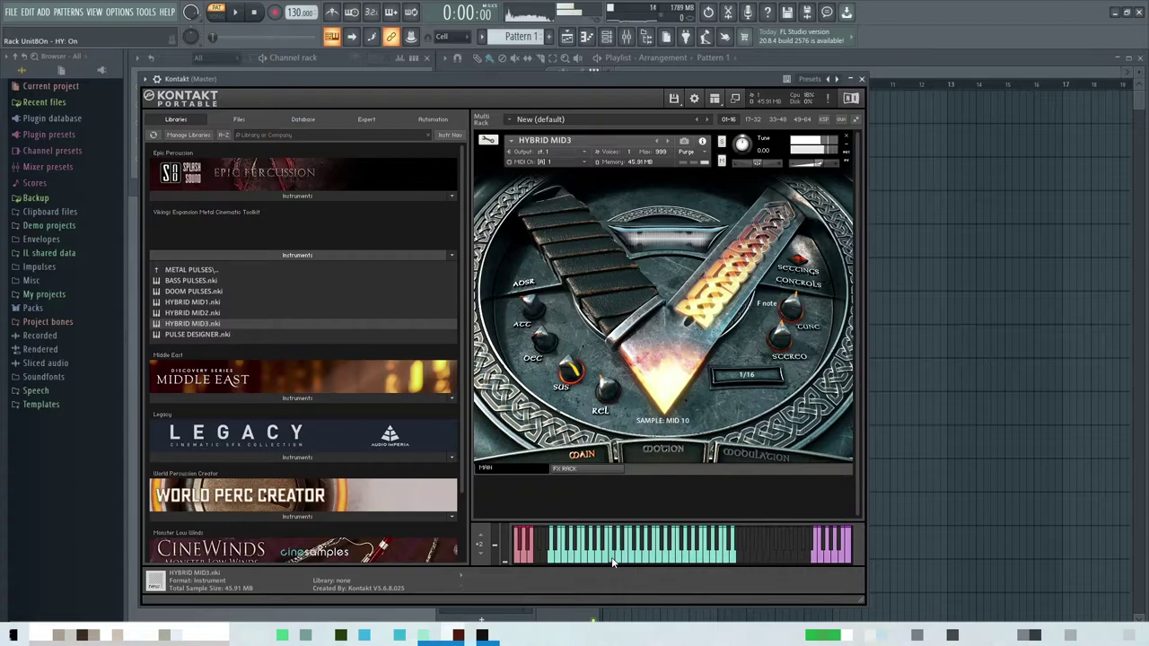
left_click(632, 560)
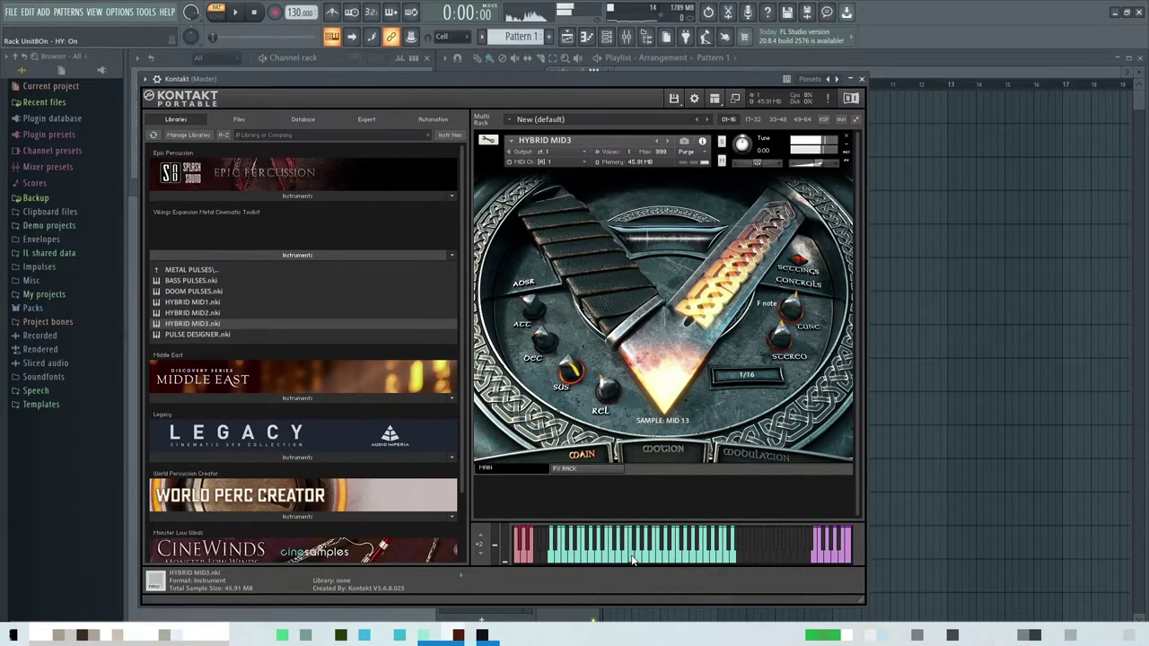
left_click(651, 560)
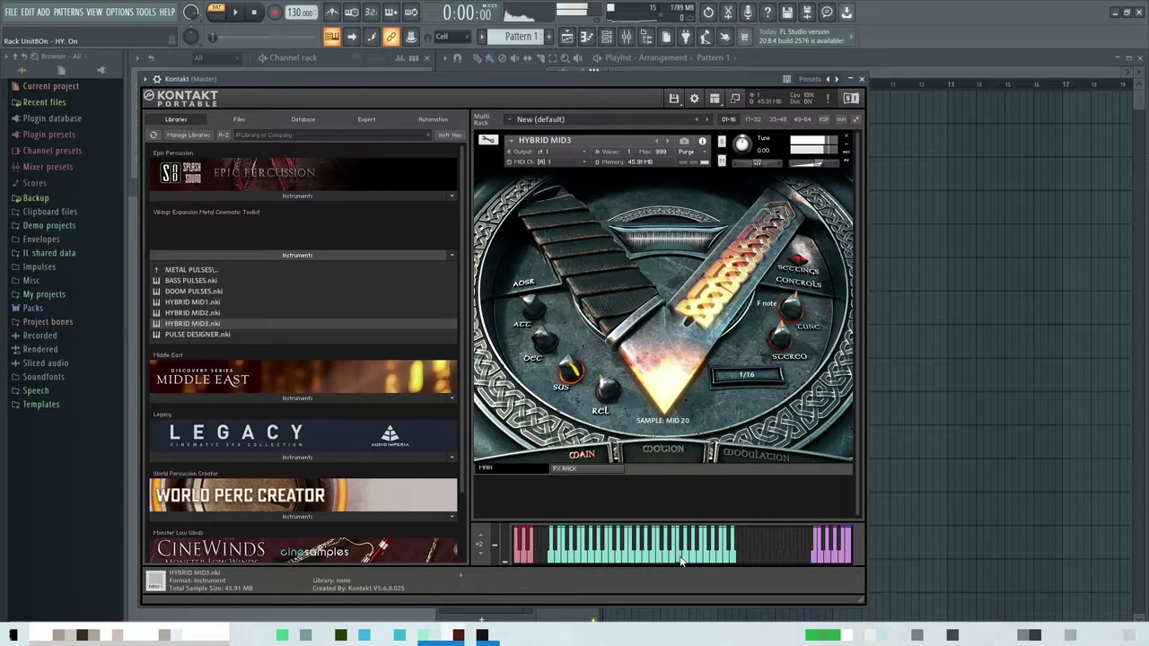
left_click(708, 562)
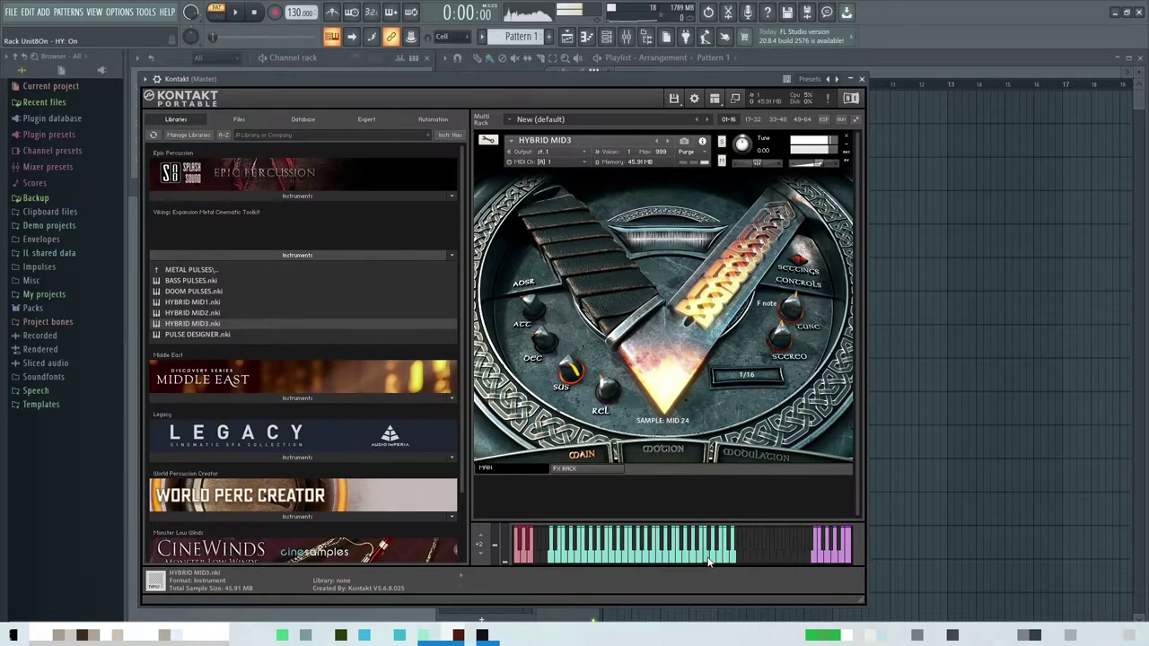
left_click(721, 560)
left_click(731, 560)
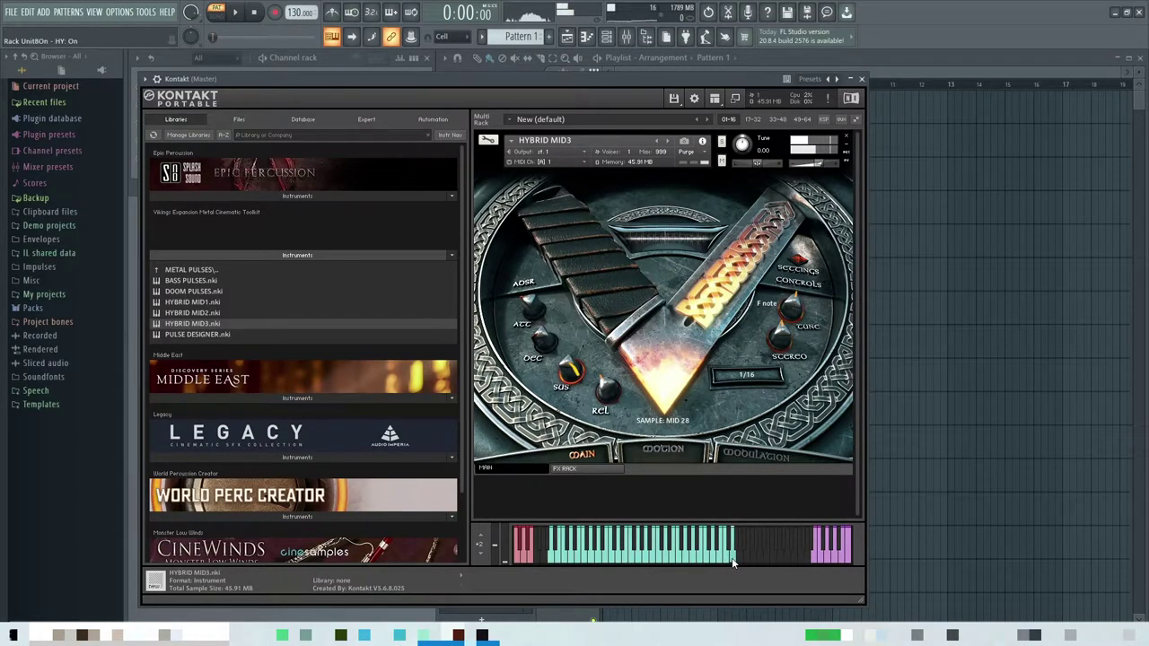
- Remove HYBRID MID3 and load DRUM KITS from the VIKINGS CINEMATIC INSTRUMENTS folder in its place
left_click(845, 135)
left_click(179, 273)
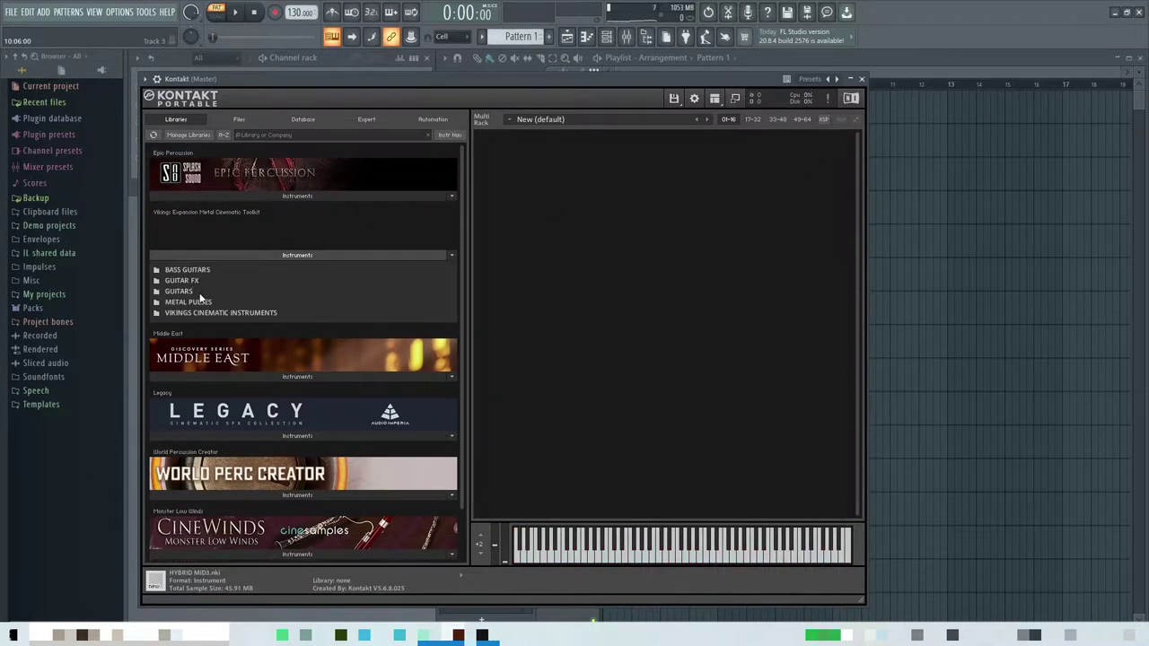
left_click(201, 316)
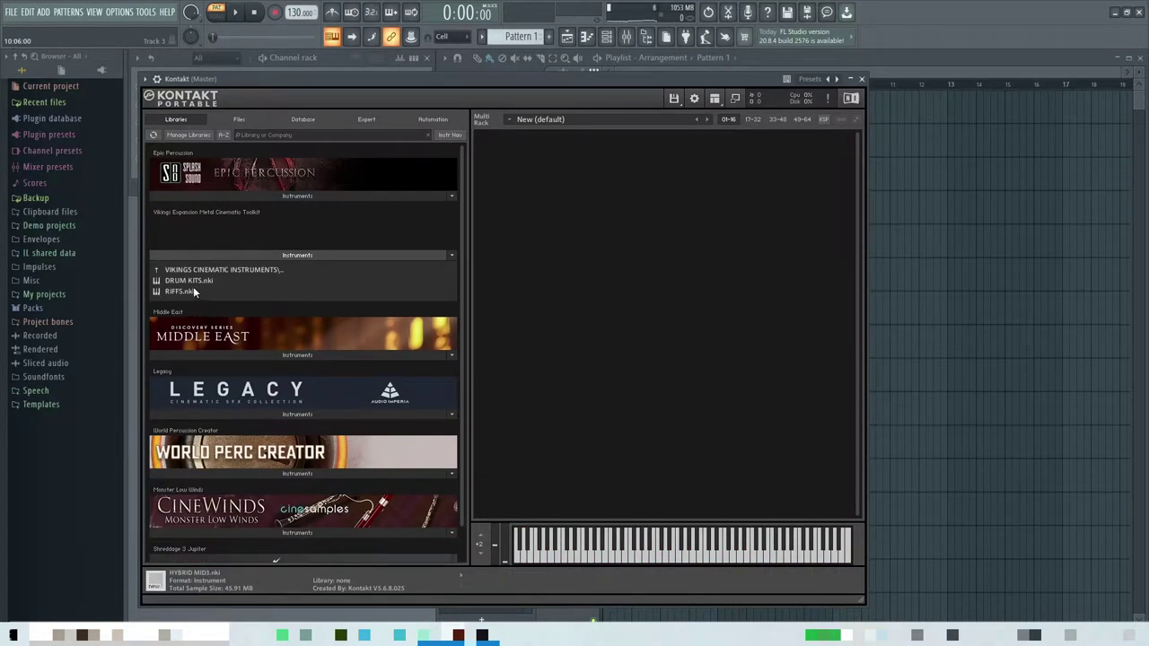
left_click_drag(192, 281, 280, 285)
left_click_drag(585, 308, 586, 308)
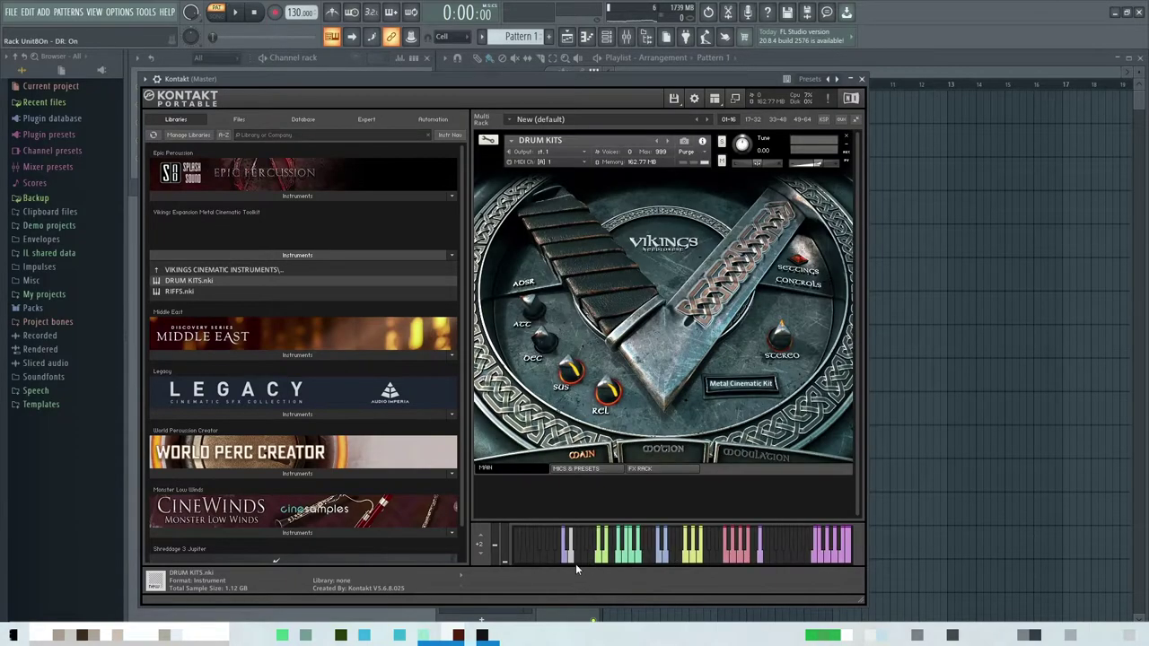
- Audition the Metal Cinematic Kit across its coloured key groups, including snare, ride bell, open hi-hat, china choke and both crash chokes
left_click(565, 558)
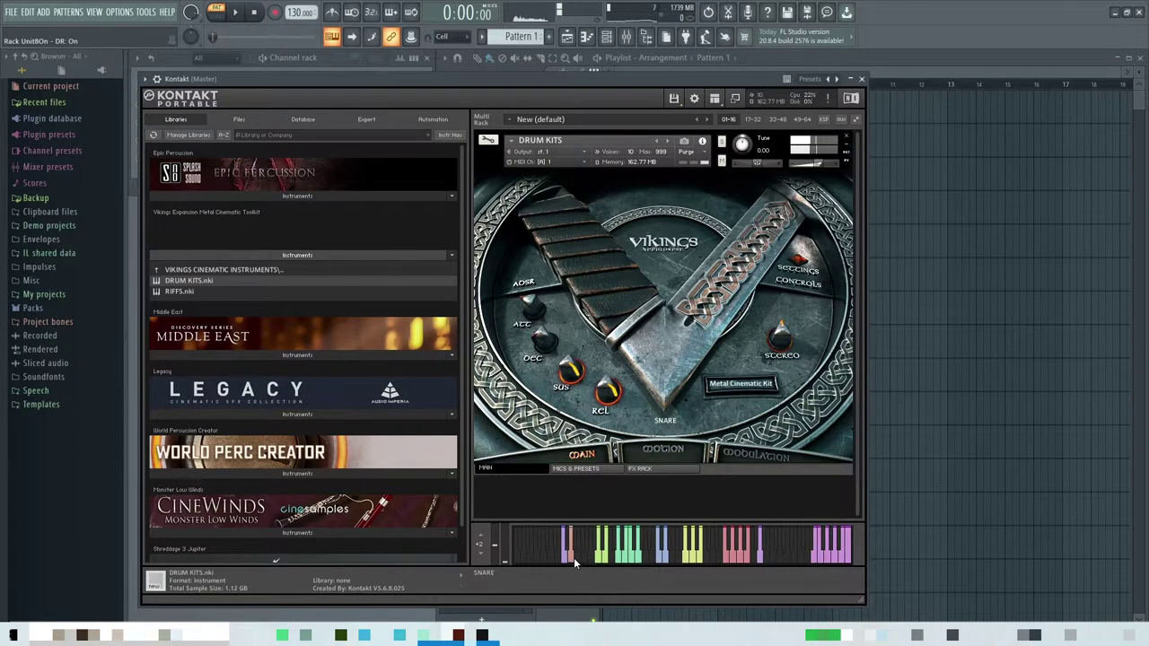
left_click(600, 561)
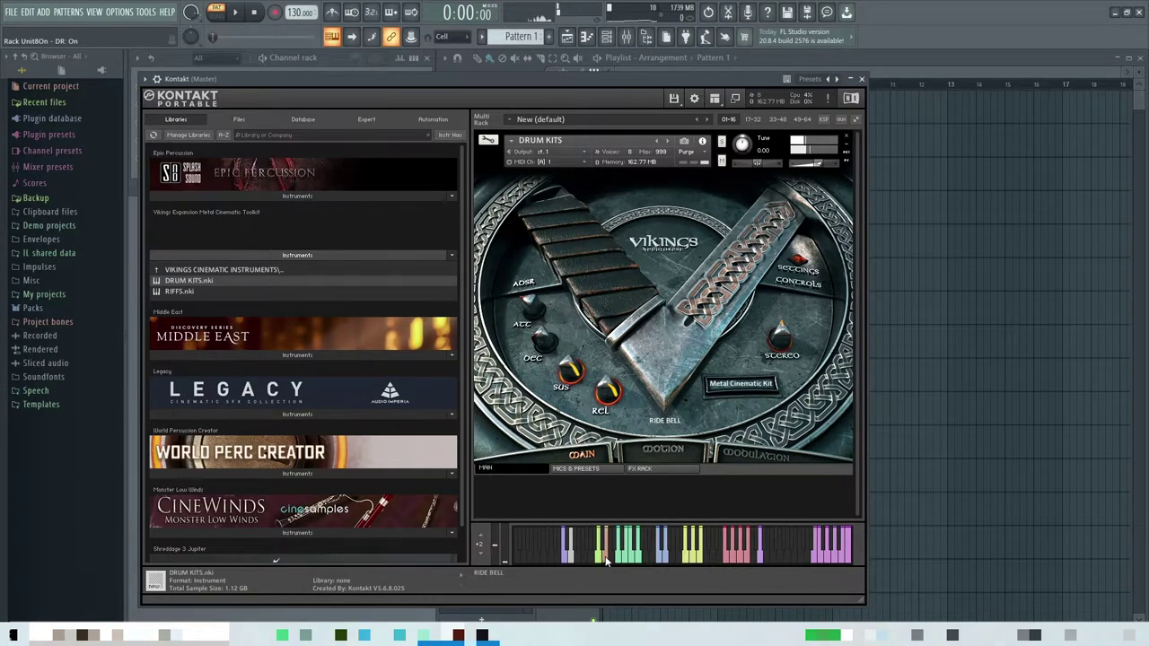
left_click(619, 558)
left_click(634, 562)
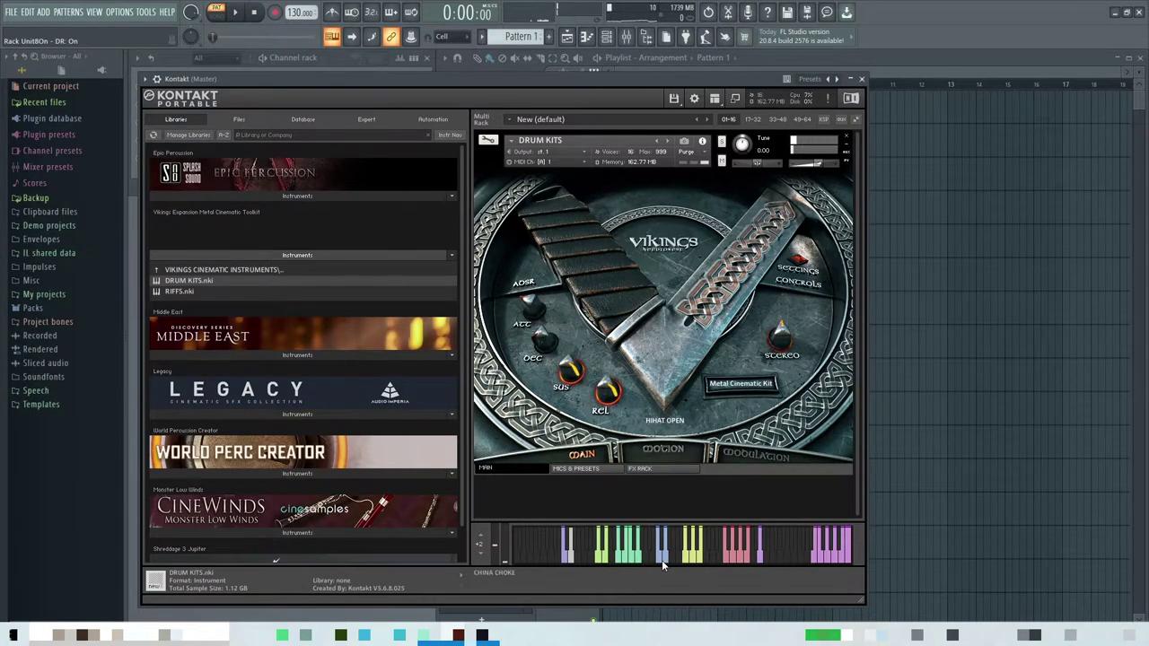
left_click(660, 560)
left_click(693, 562)
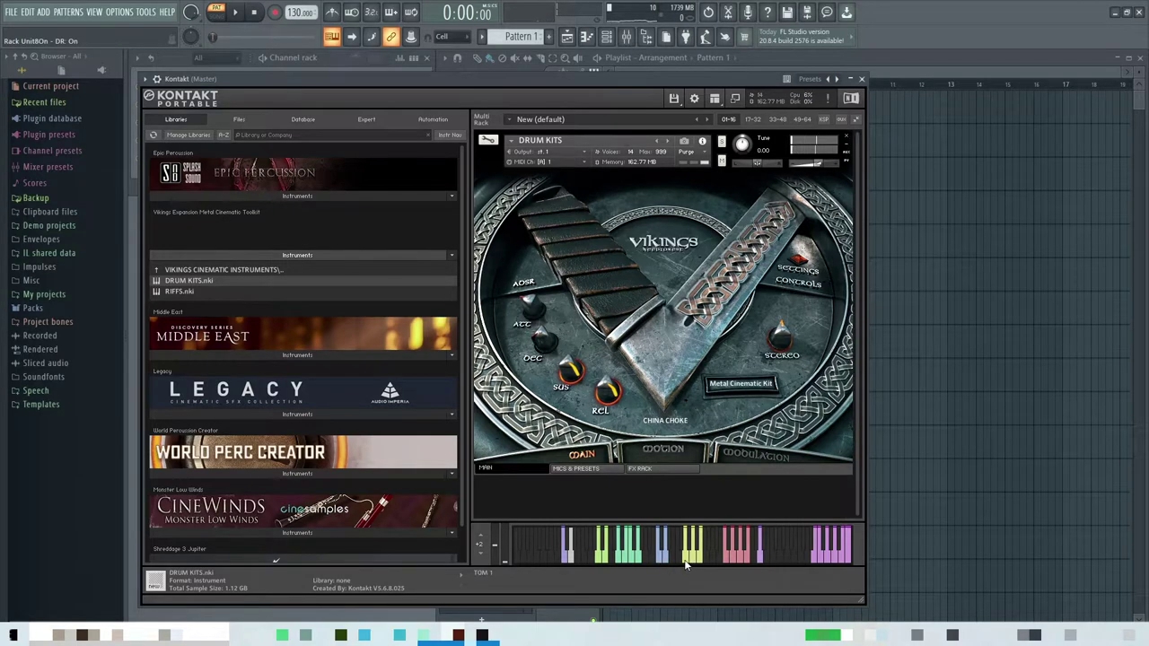
left_click(728, 563)
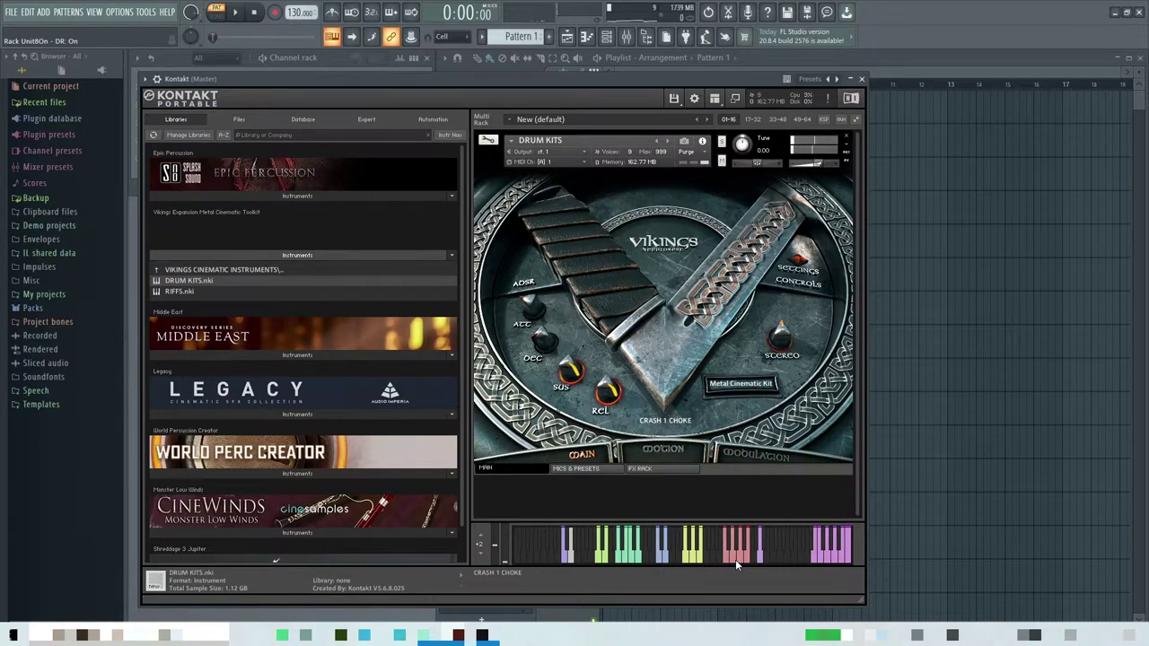
left_click(741, 562)
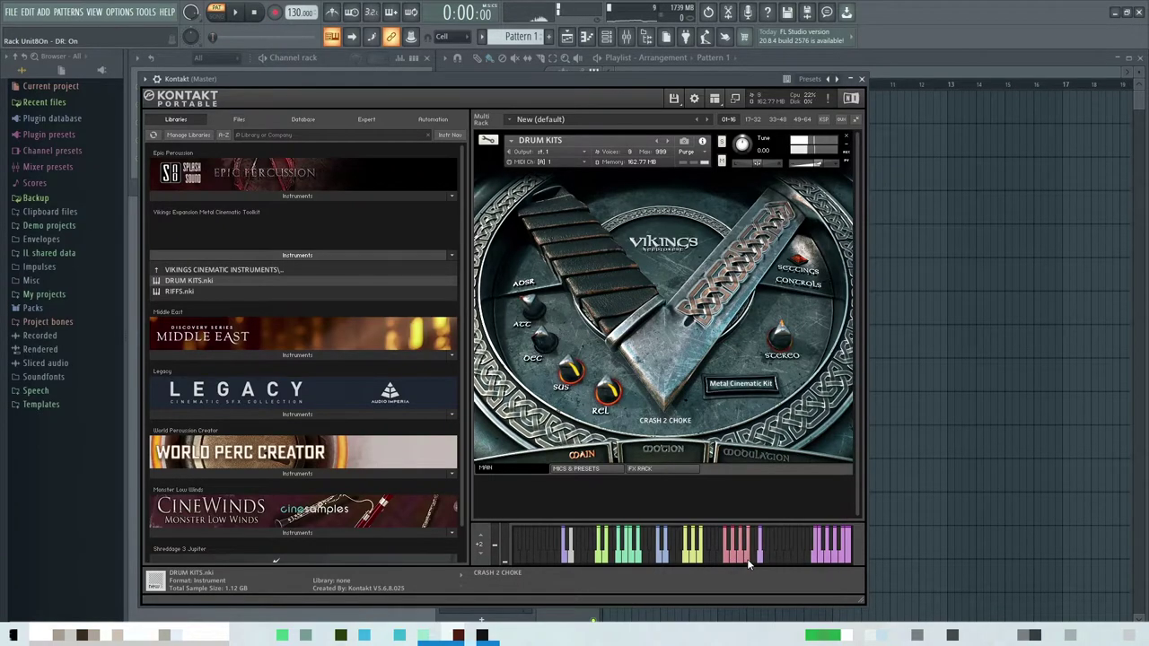
left_click(822, 549)
- Replace DRUM KITS with RIFFS and audition its lower group of pink and cyan riff keys
left_click(846, 137)
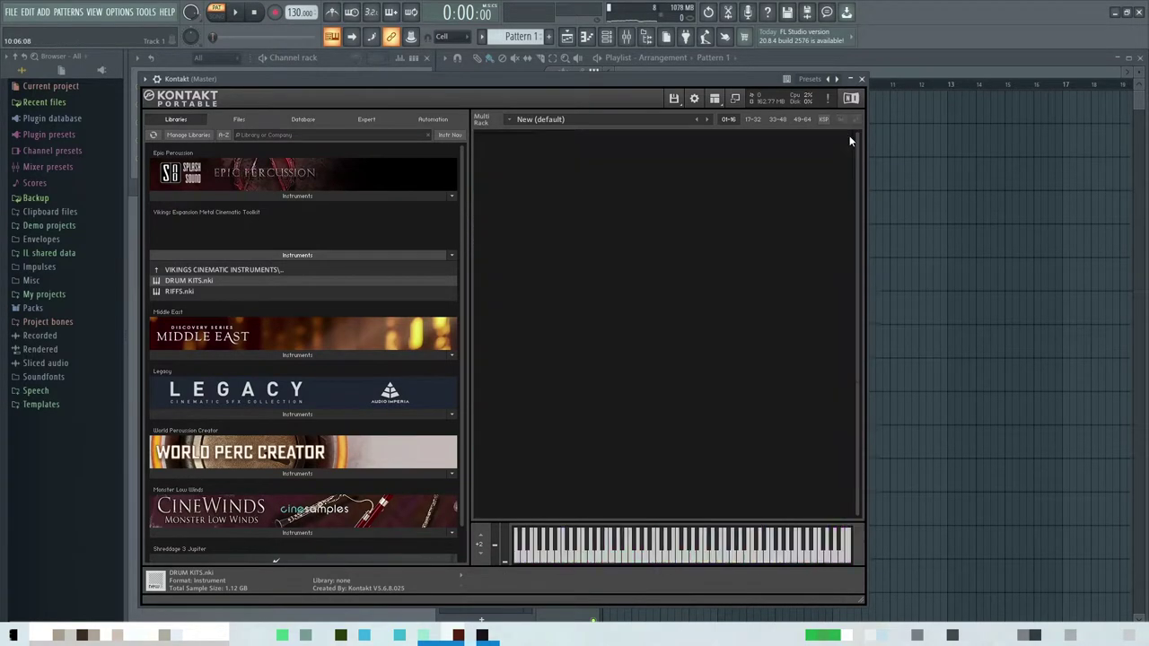
left_click_drag(190, 291, 787, 334)
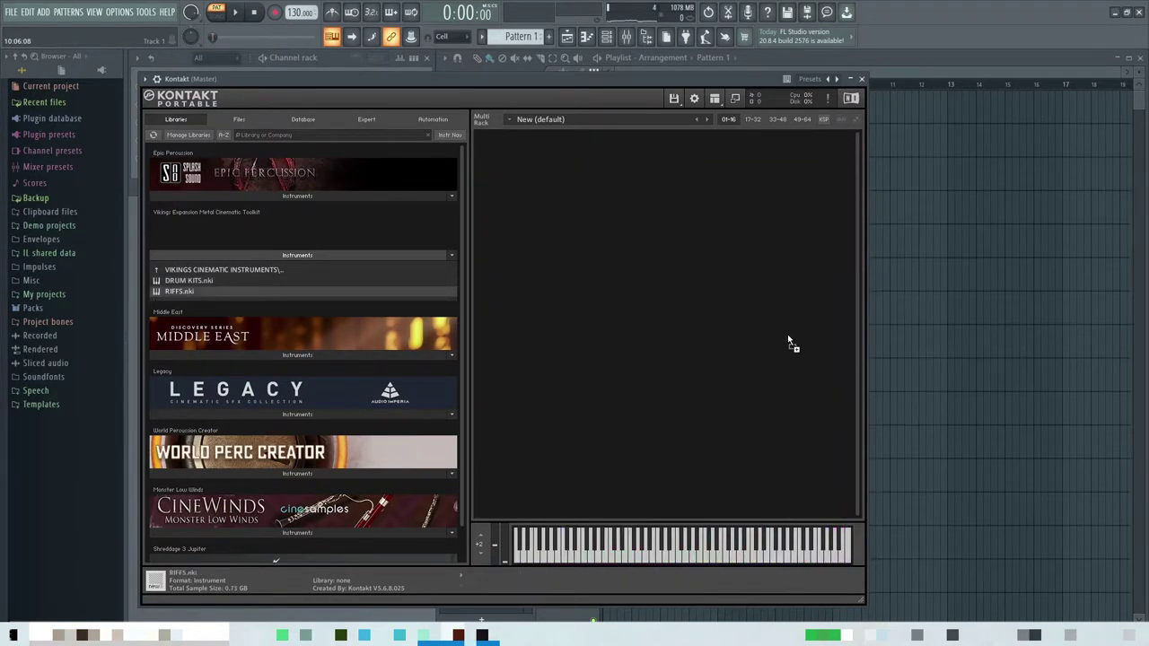
left_click(611, 559)
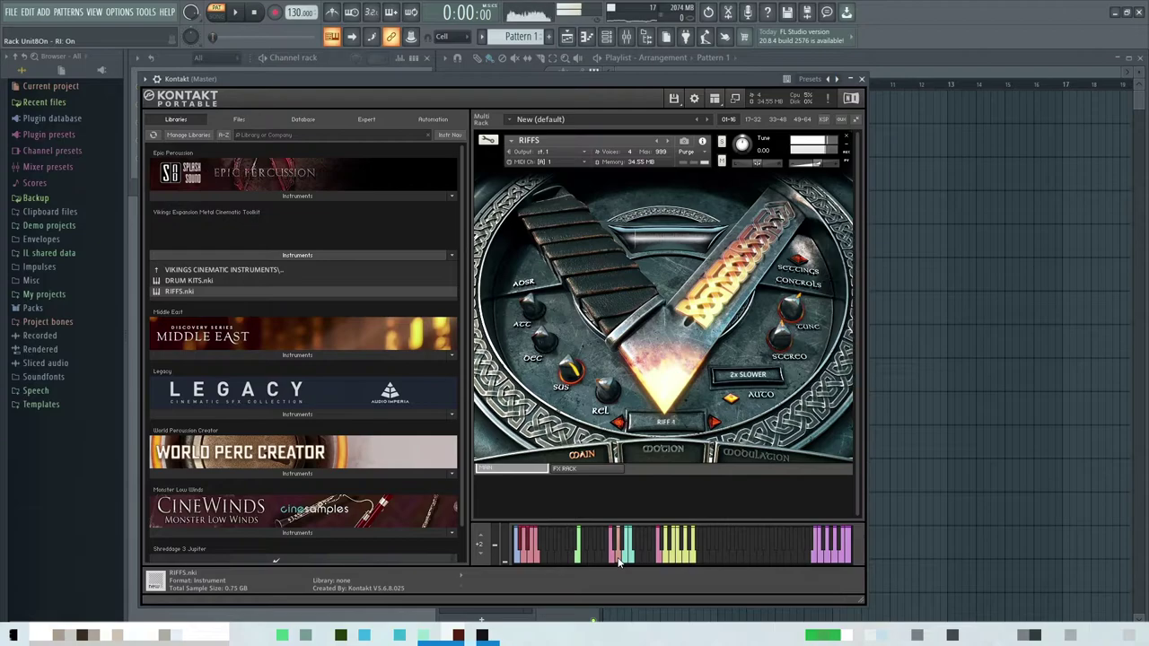
left_click(626, 563)
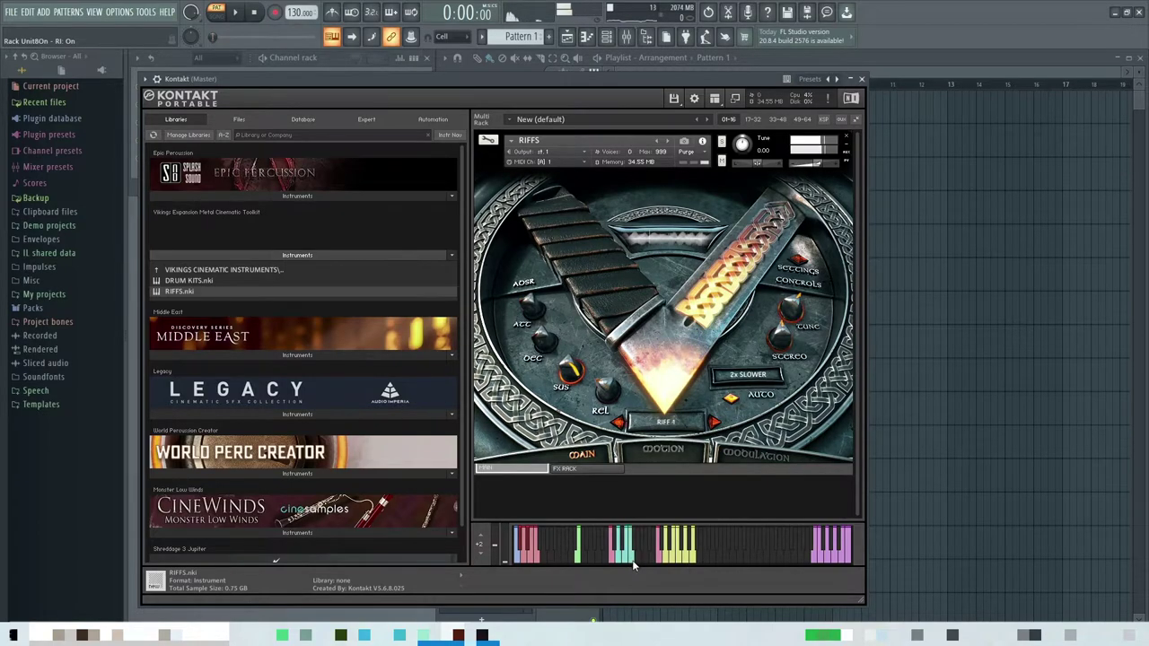
- Audition the upper group of RIFFS keys in ascending order, from the pink key through the yellow ones
left_click(658, 560)
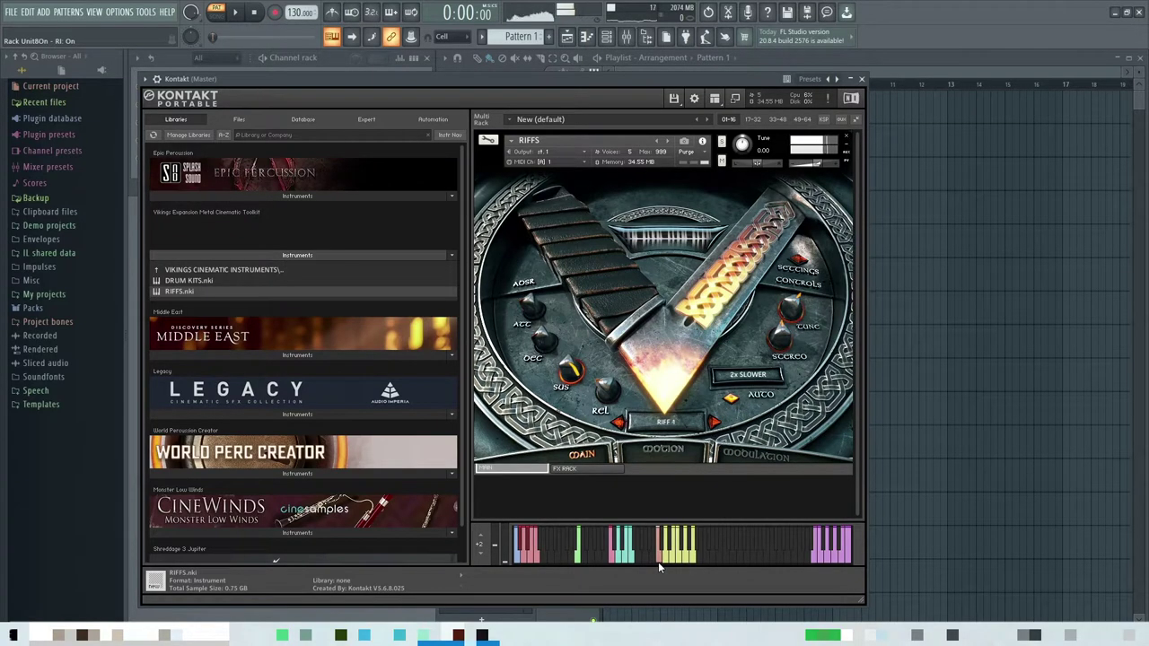
left_click(667, 562)
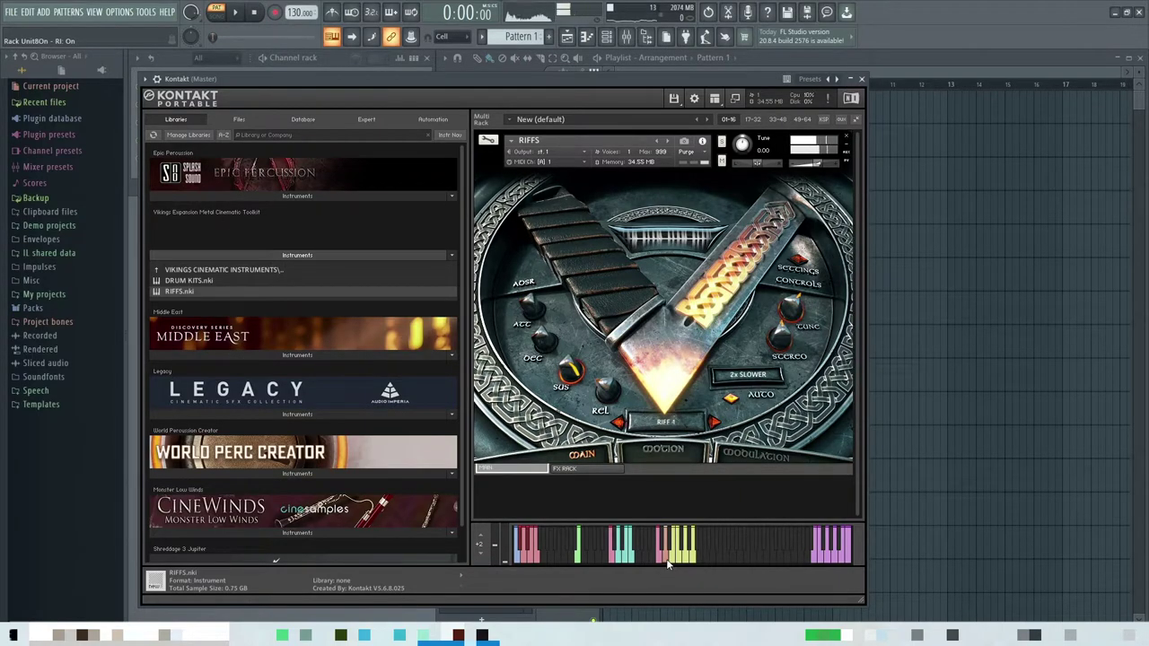
left_click(674, 562)
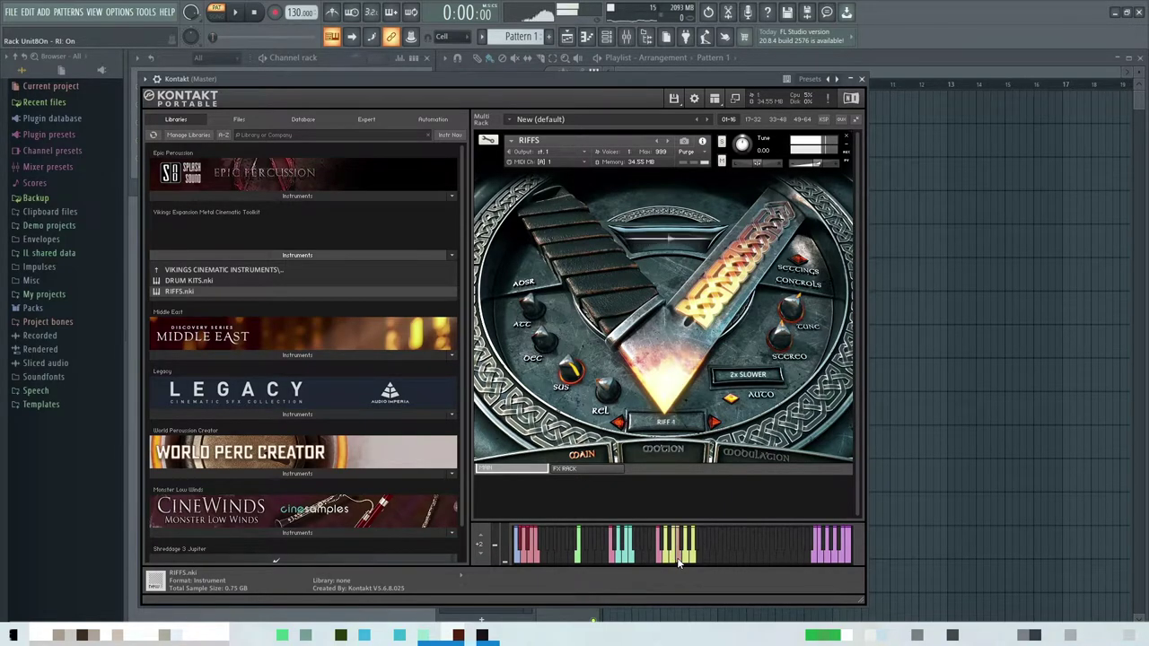
left_click(685, 561)
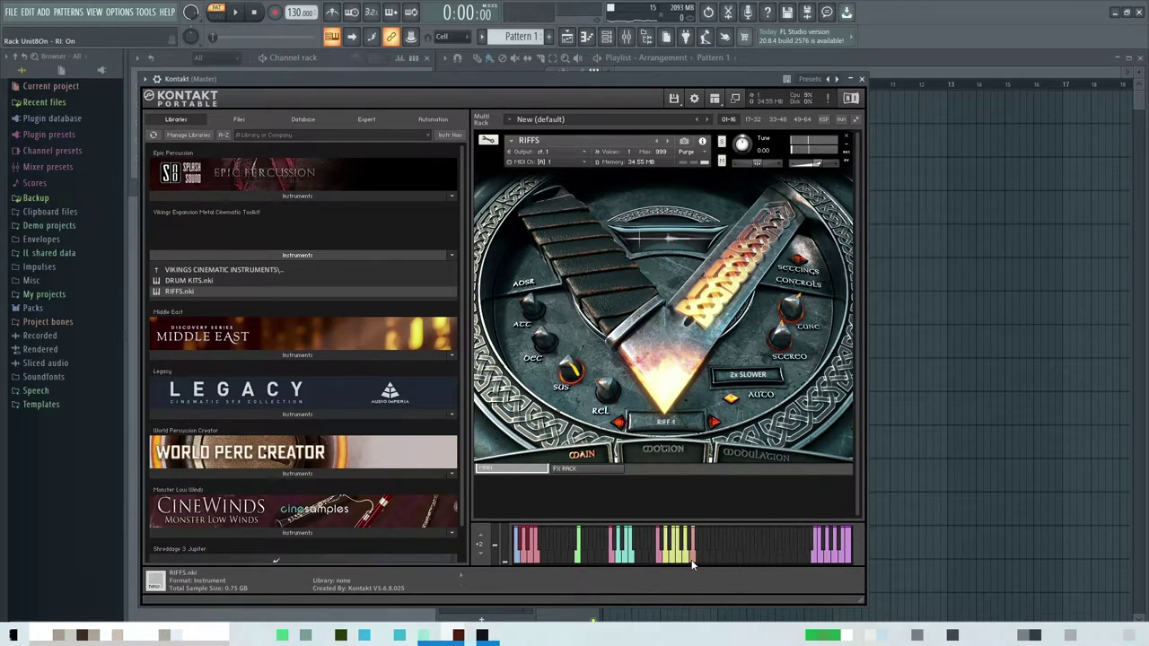
- Raise the RIFFS pitch with a higher key of the Pitch Sample Zone and audition the lower riff key group
left_click(526, 561)
left_click(612, 560)
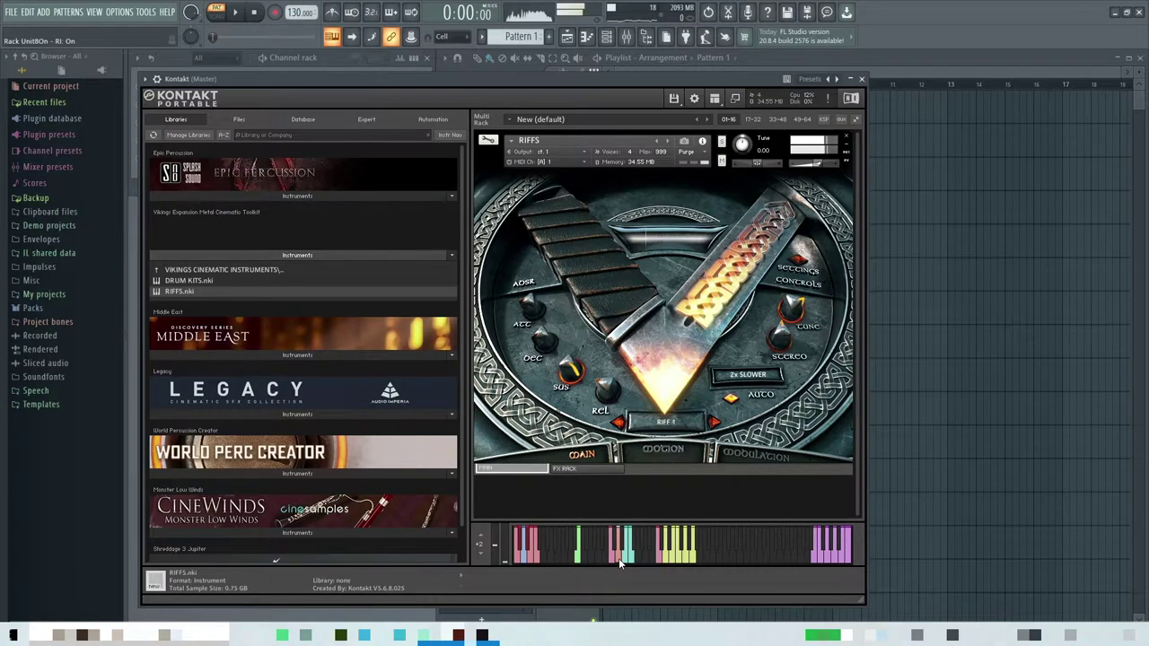
left_click(627, 558)
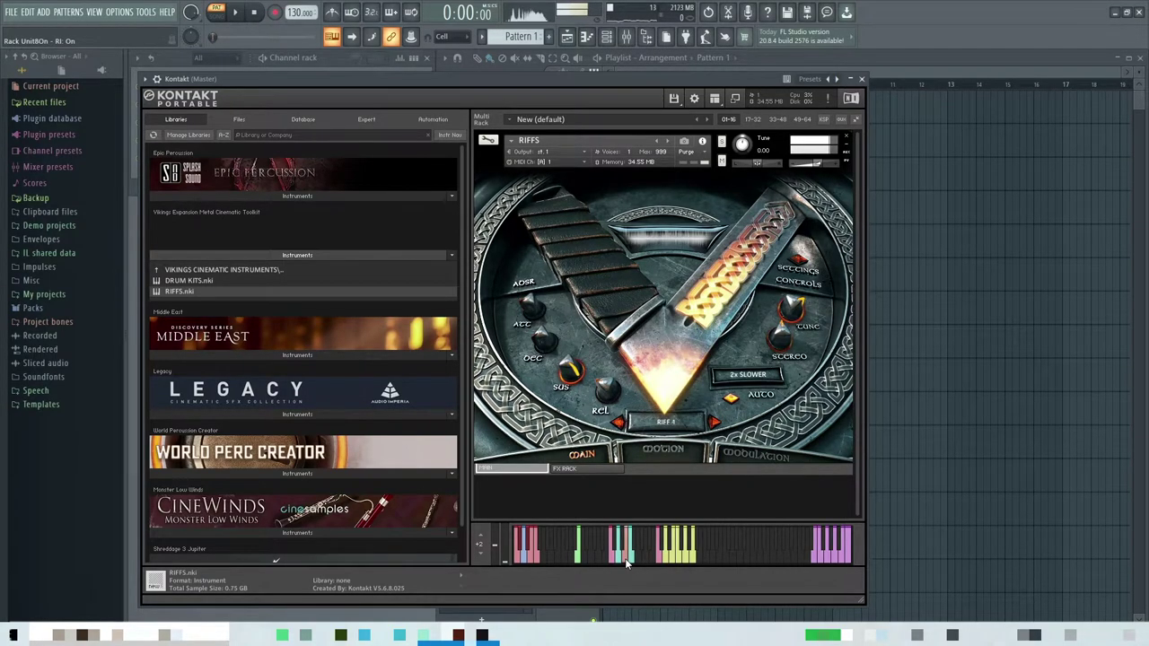
left_click(632, 562)
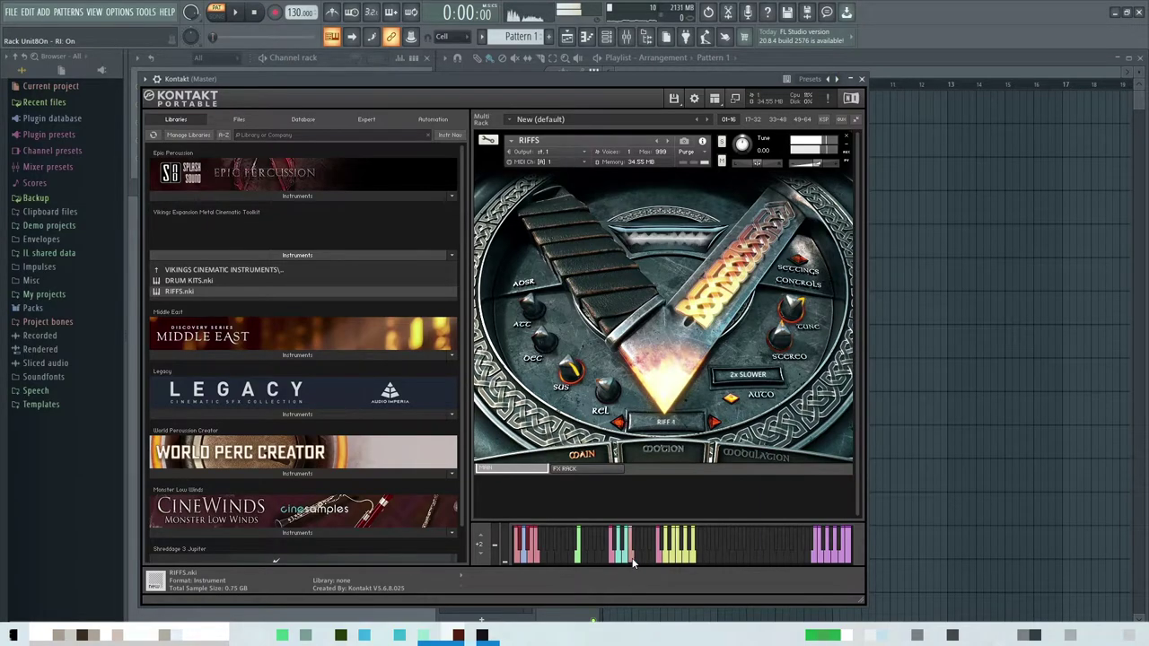
- Audition the upper riff keys at the raised pitch, and replay the lower riff keys with an even higher Pitch Sample Zone key
left_click(673, 562)
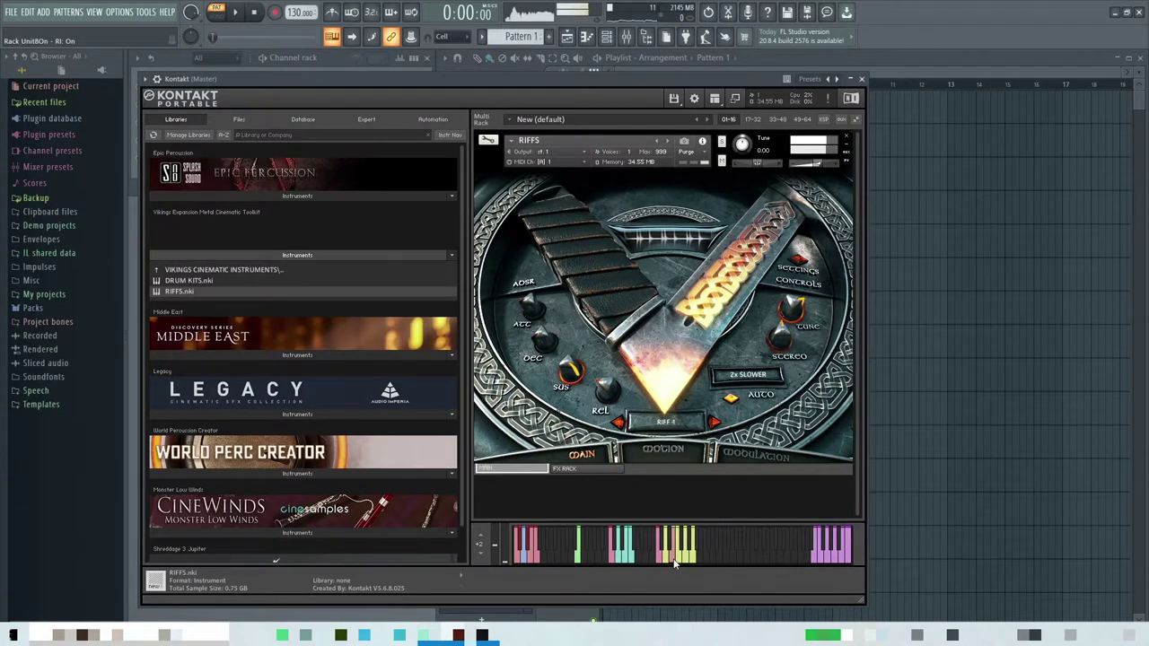
left_click(658, 561)
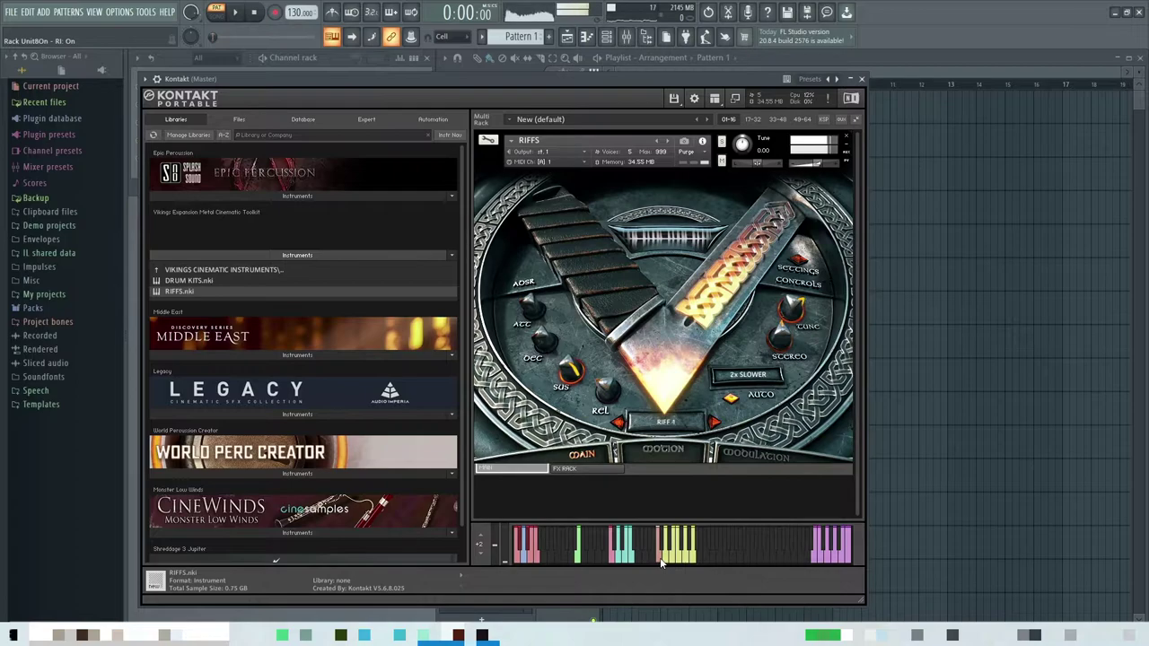
left_click(682, 557)
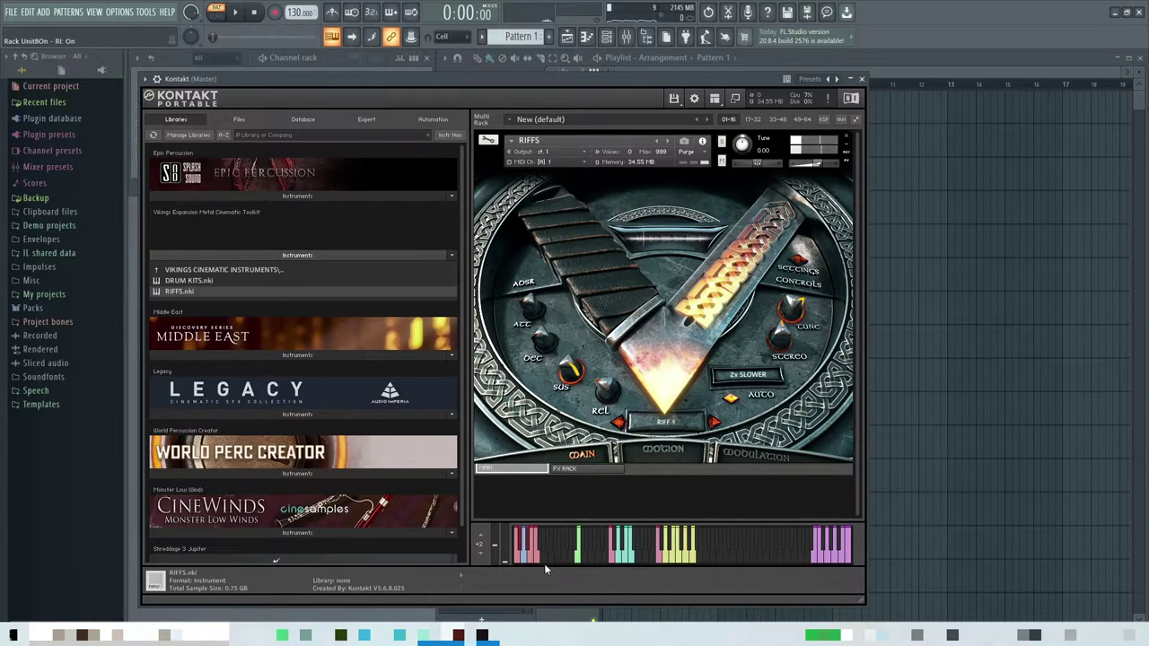
left_click(625, 559)
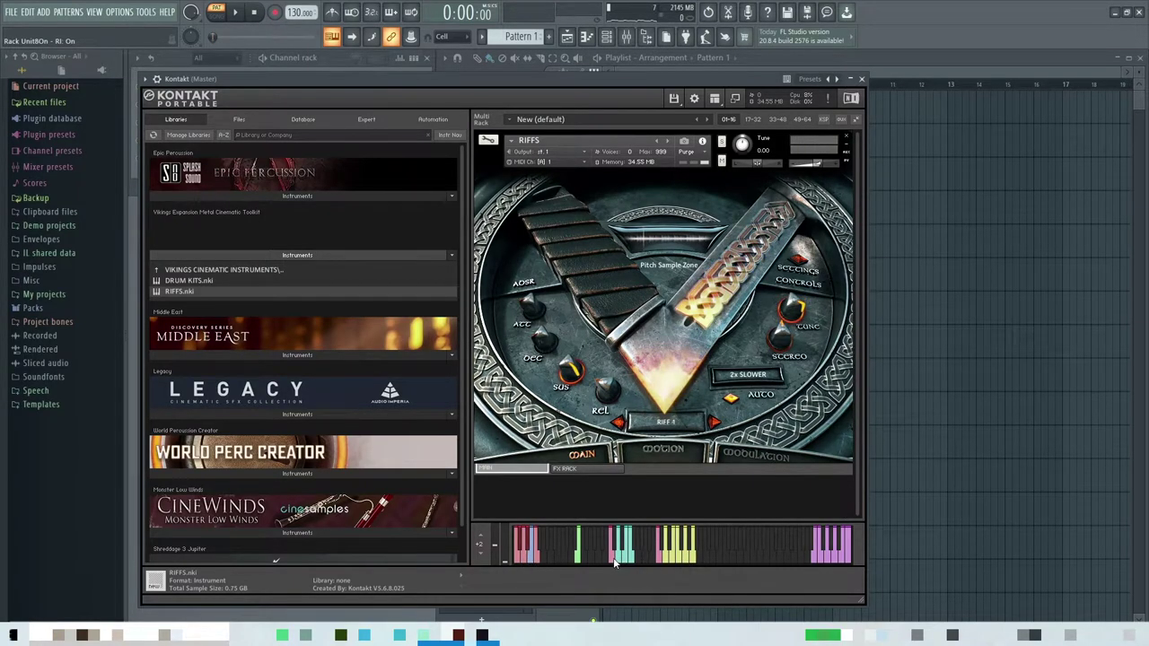
left_click(615, 560)
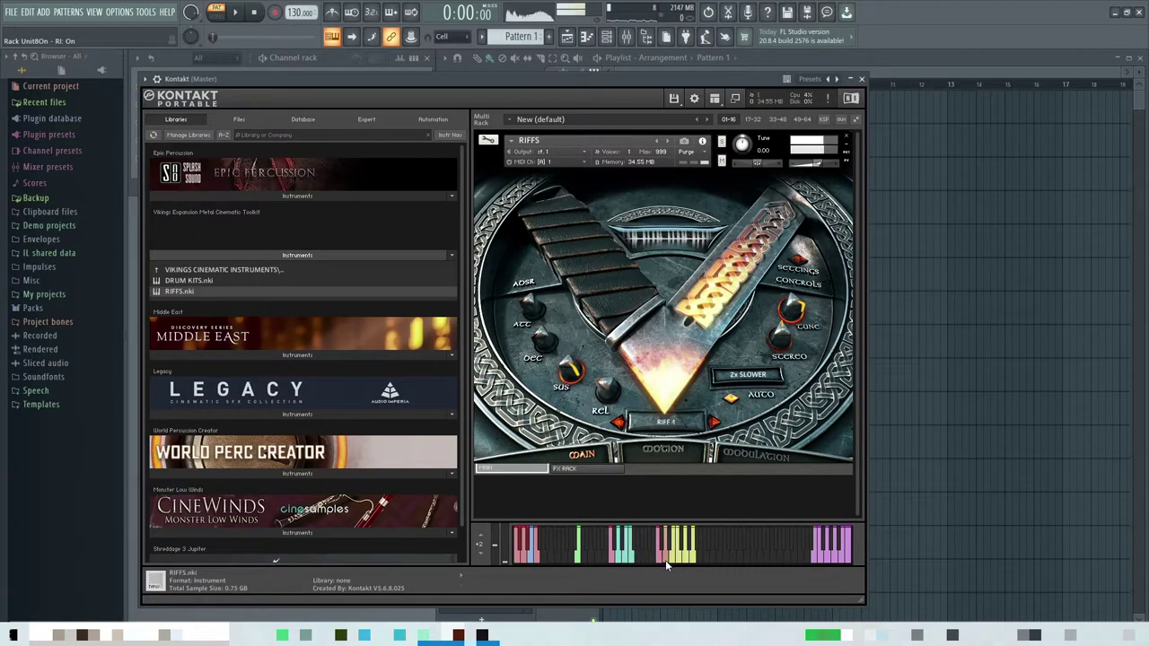
- Switch RIFFS to RIFF 2 and on to another riff, auditioning each on the lower riff key group
left_click(712, 420)
left_click(617, 560)
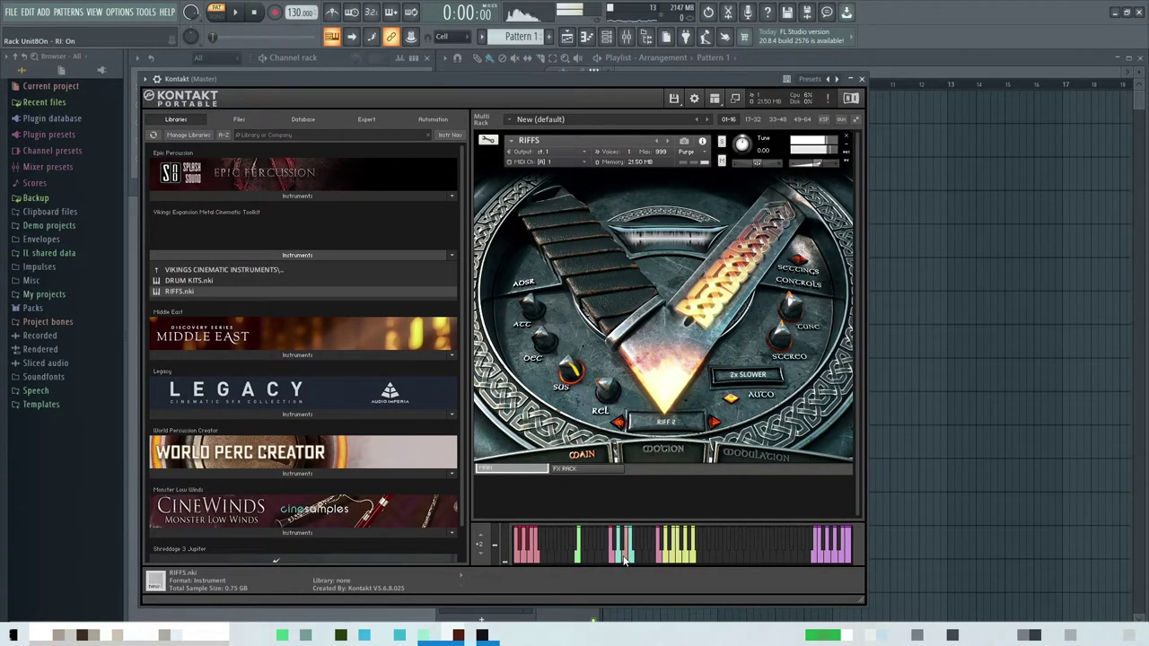
left_click(634, 548)
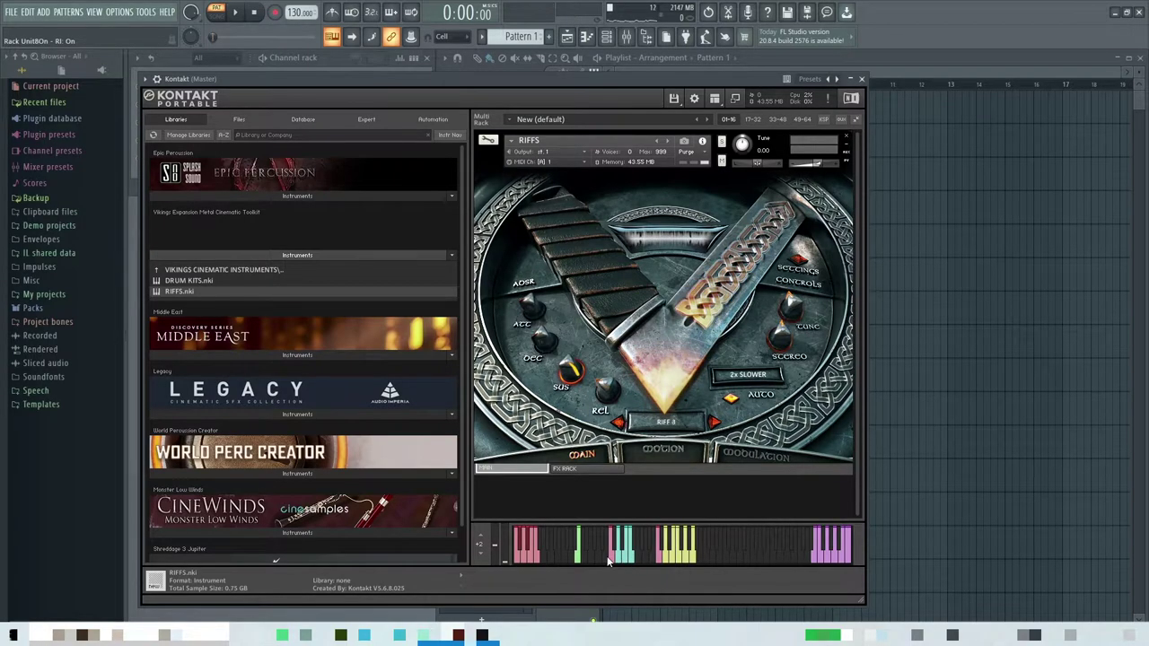
left_click(611, 561)
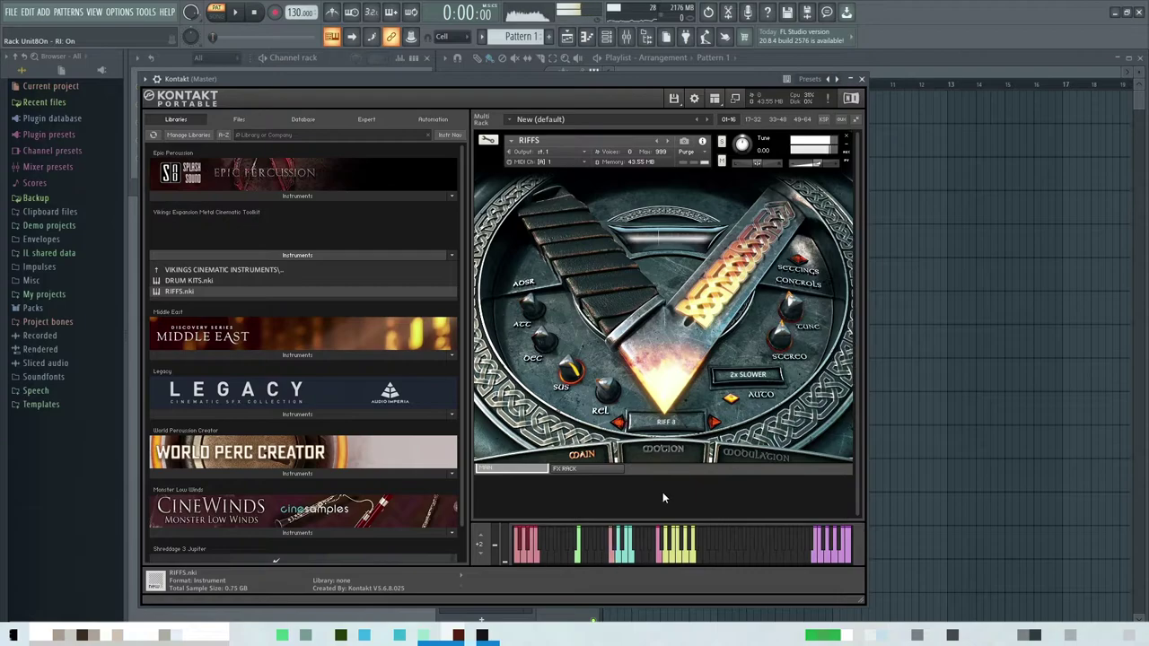
- Advance RIFFS to RIFF 6 and audition it on the pink and neighbouring turquoise keys of the lower riff group
left_click(715, 422)
left_click(715, 422)
left_click(715, 422)
left_click(610, 560)
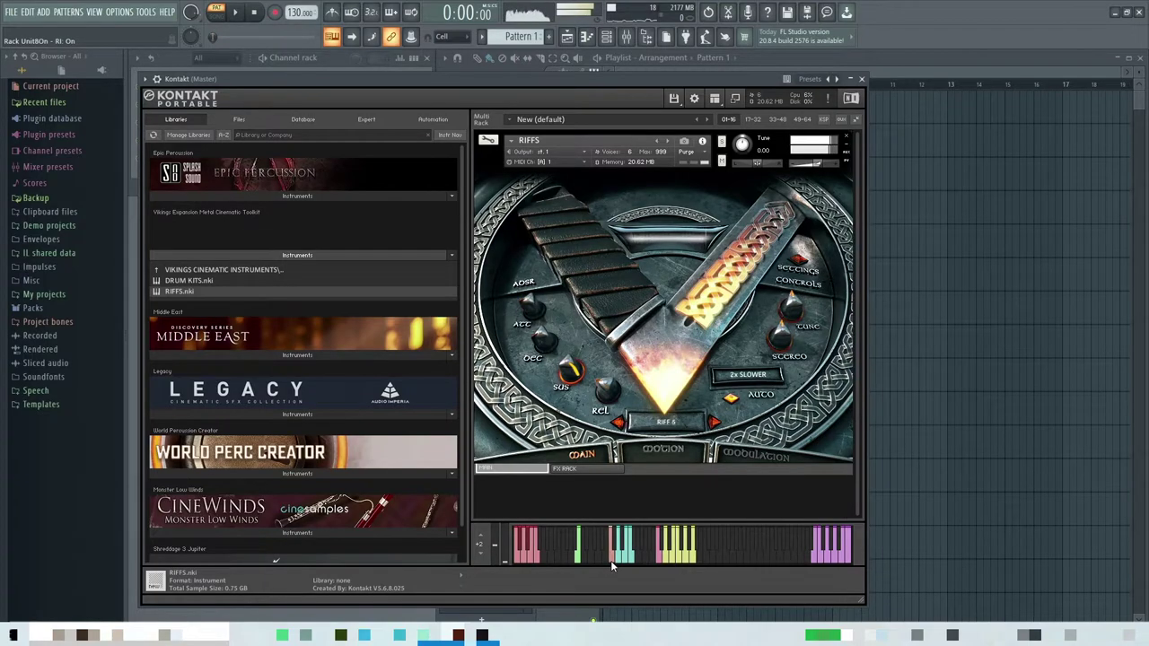
left_click_drag(611, 560, 618, 562)
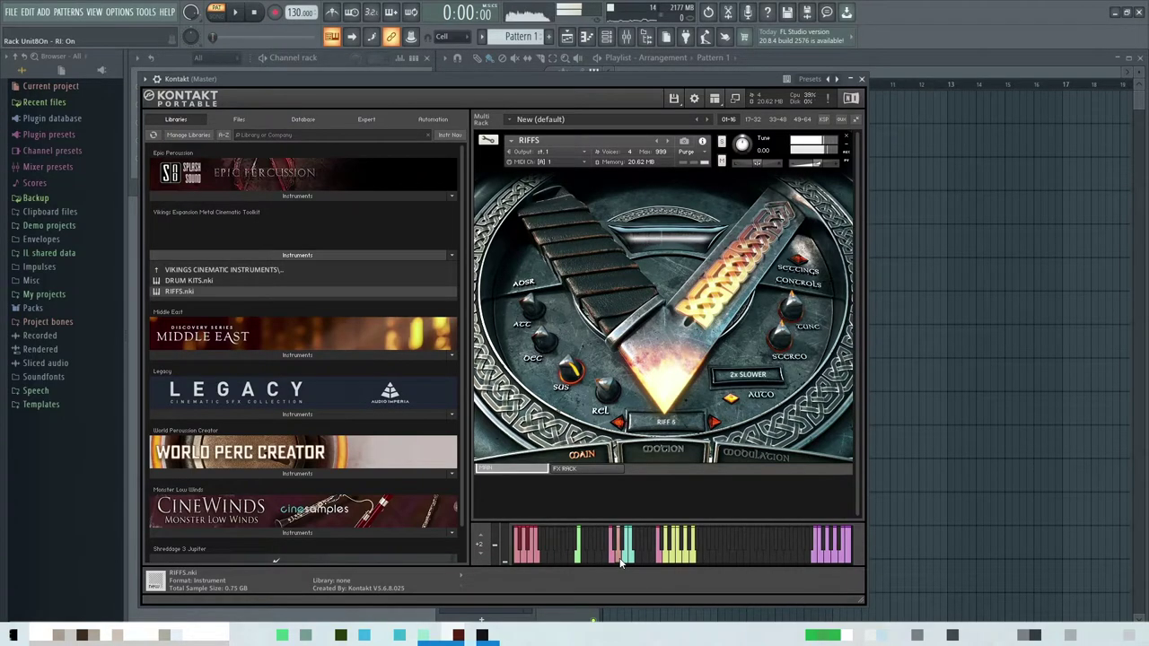
left_click_drag(624, 561, 624, 561)
- Step RIFFS through RIFF 7 to RIFF 10, auditioning each on the pink key of the lower riff group
left_click(715, 421)
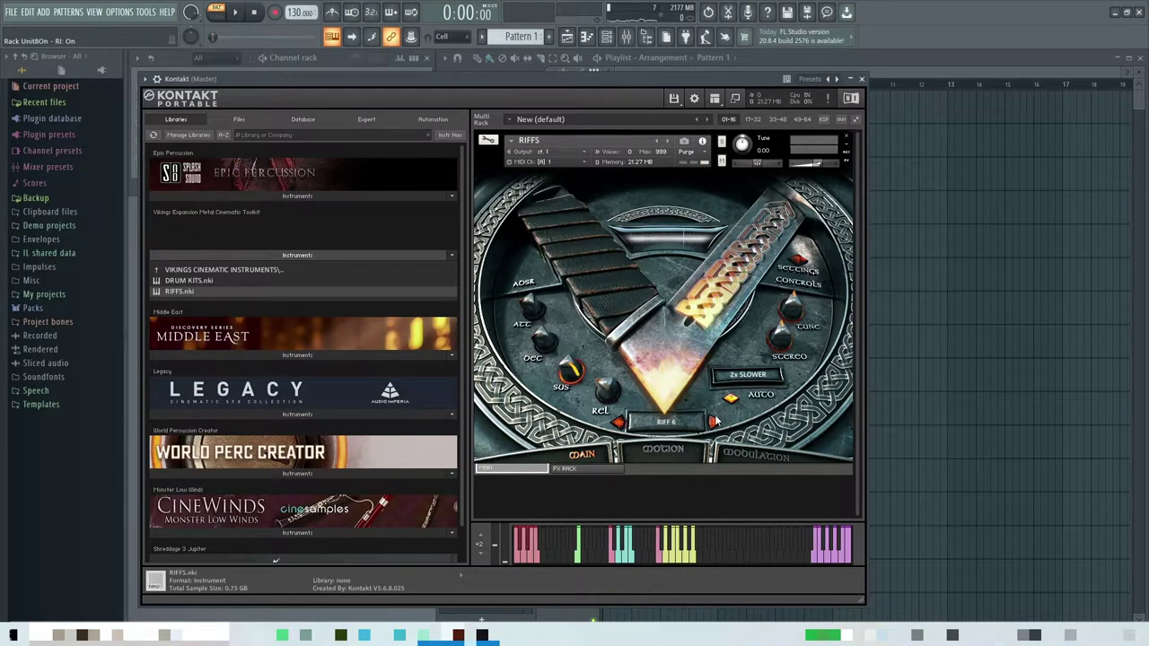
left_click_drag(614, 562, 611, 563)
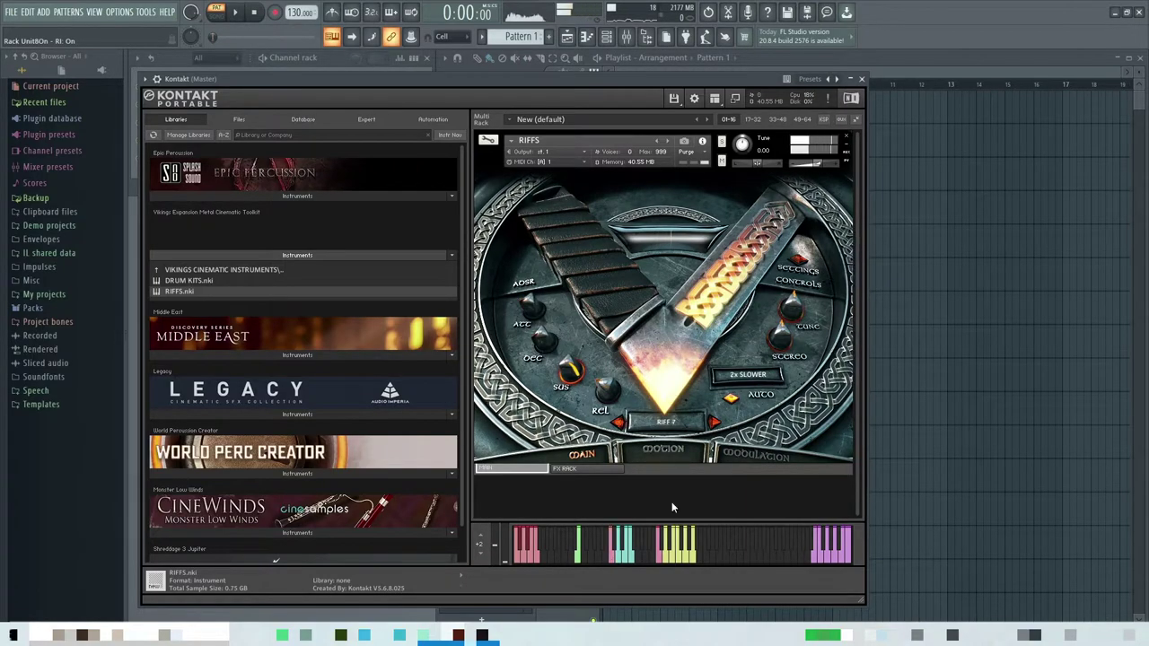
left_click(615, 565)
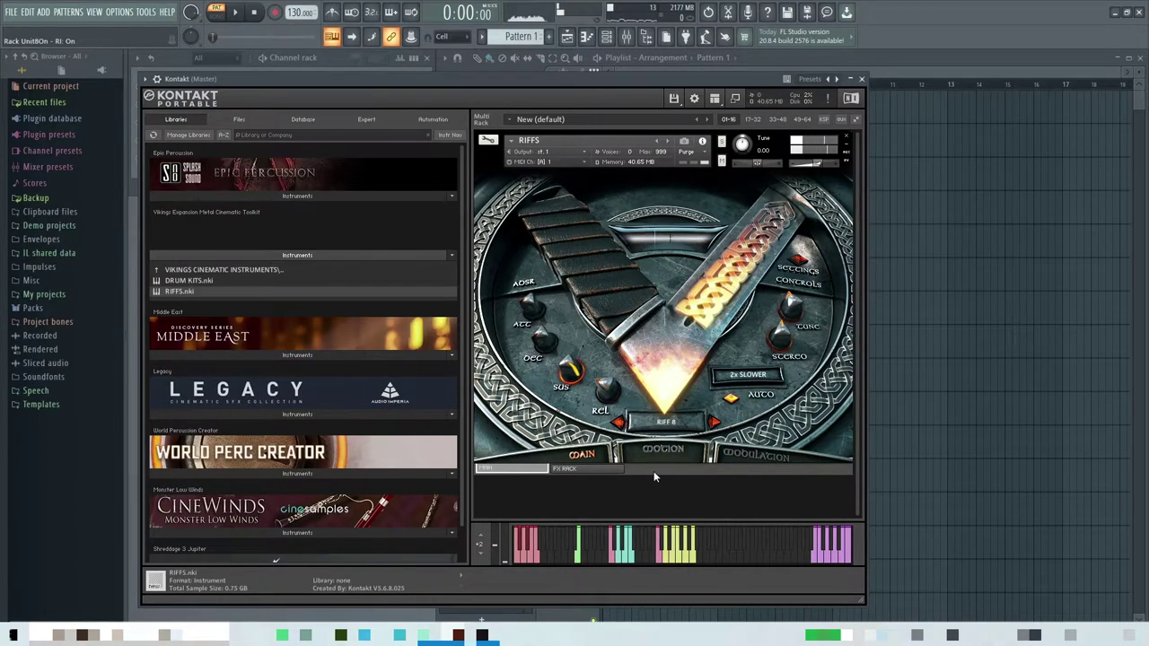
double_click(712, 422)
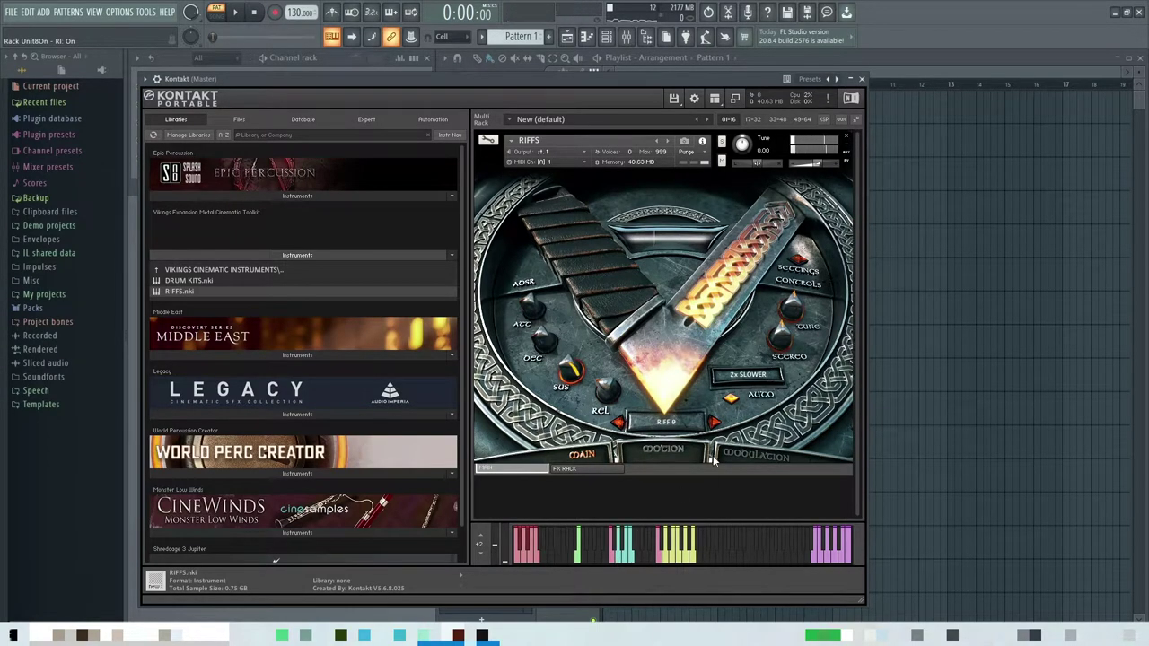
left_click(715, 422)
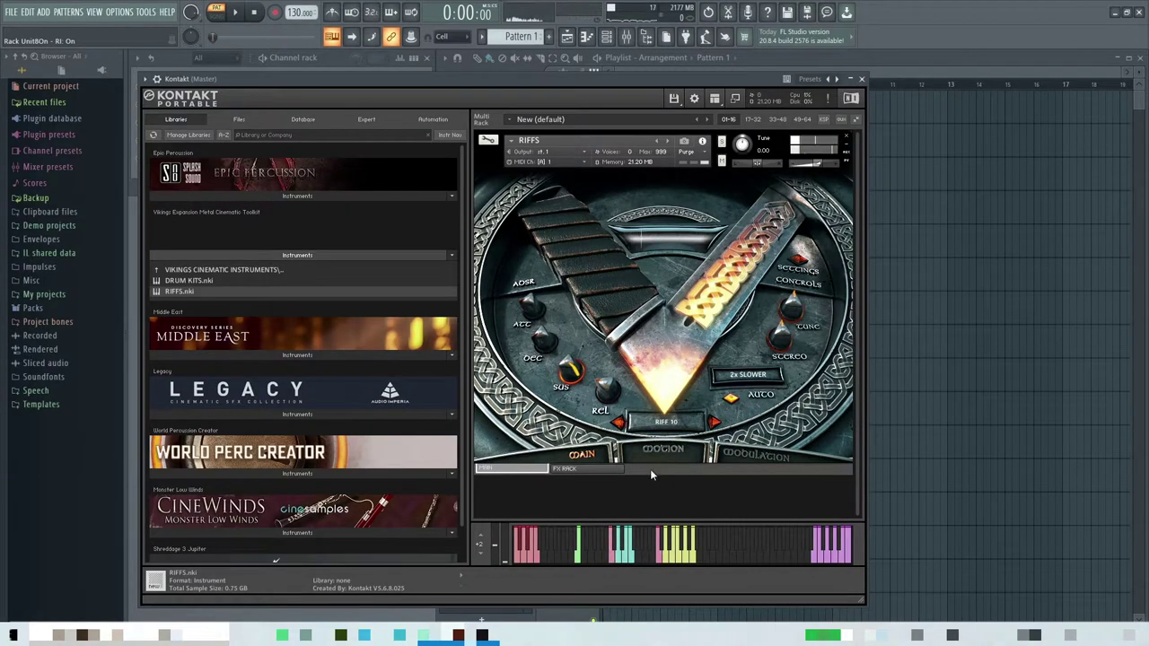
- Switch RIFFS to RIFF 11, RIFF 12 and RIFF 13 in turn, playing the lower group's pink key for each
left_click(714, 422)
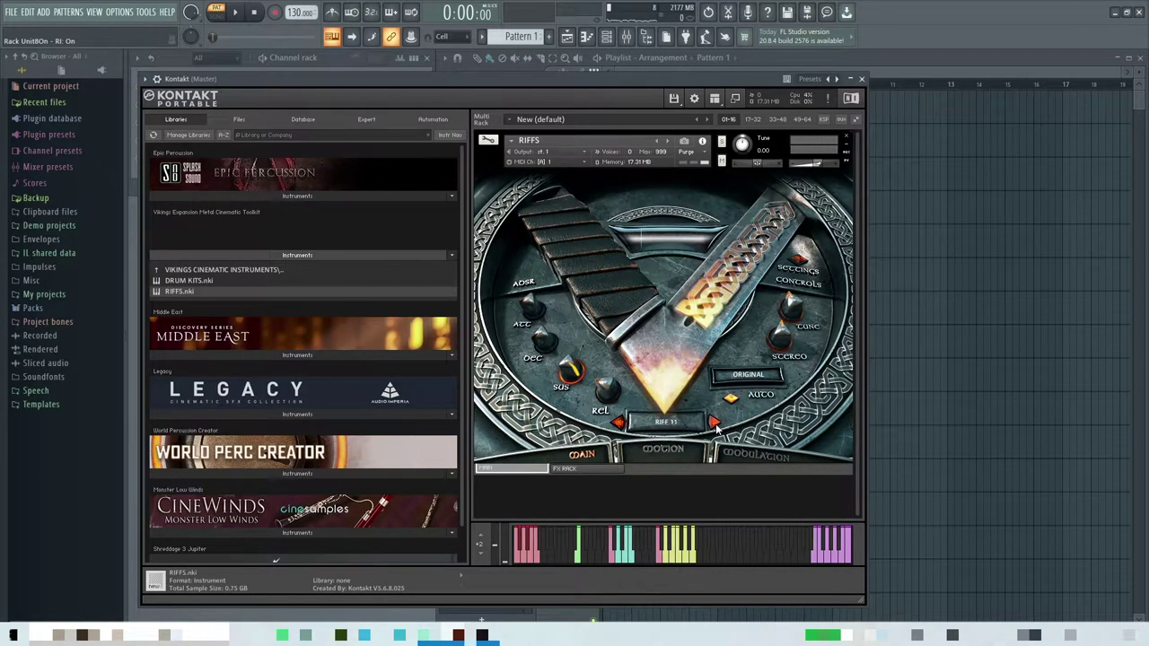
left_click(613, 563)
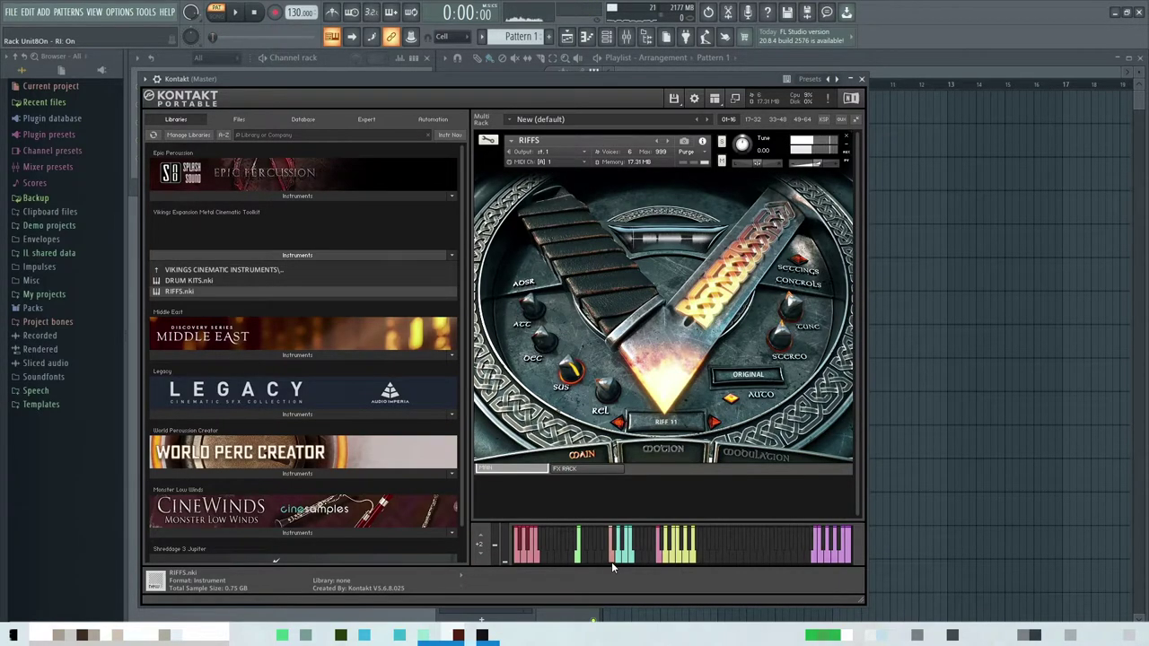
left_click(714, 422)
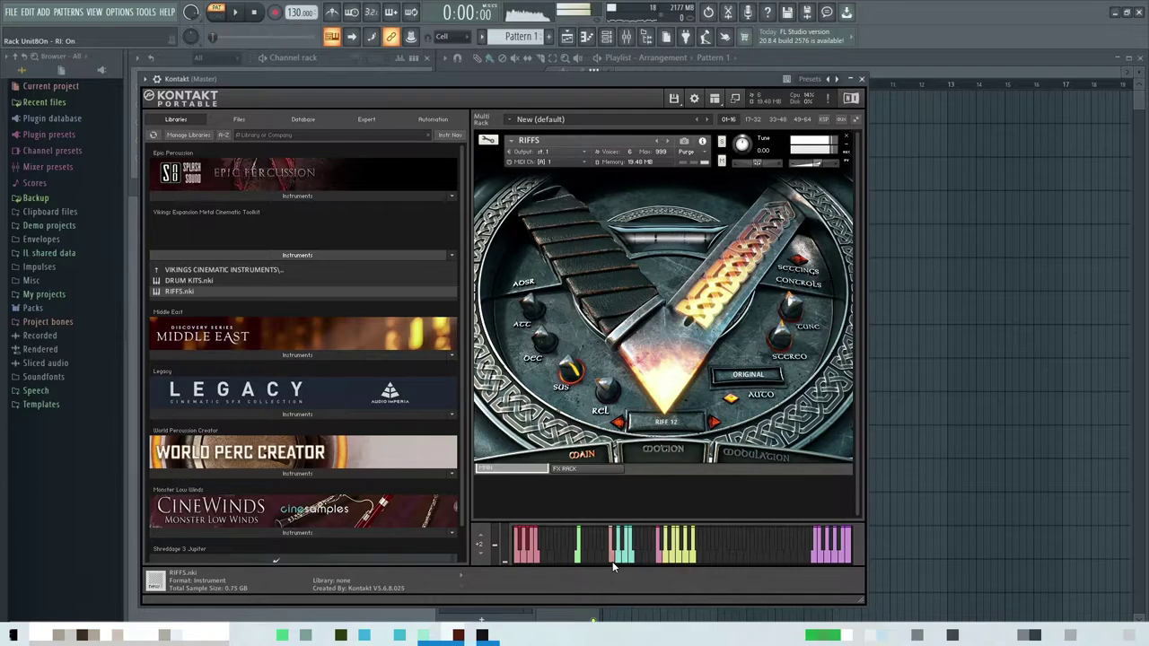
left_click(616, 557)
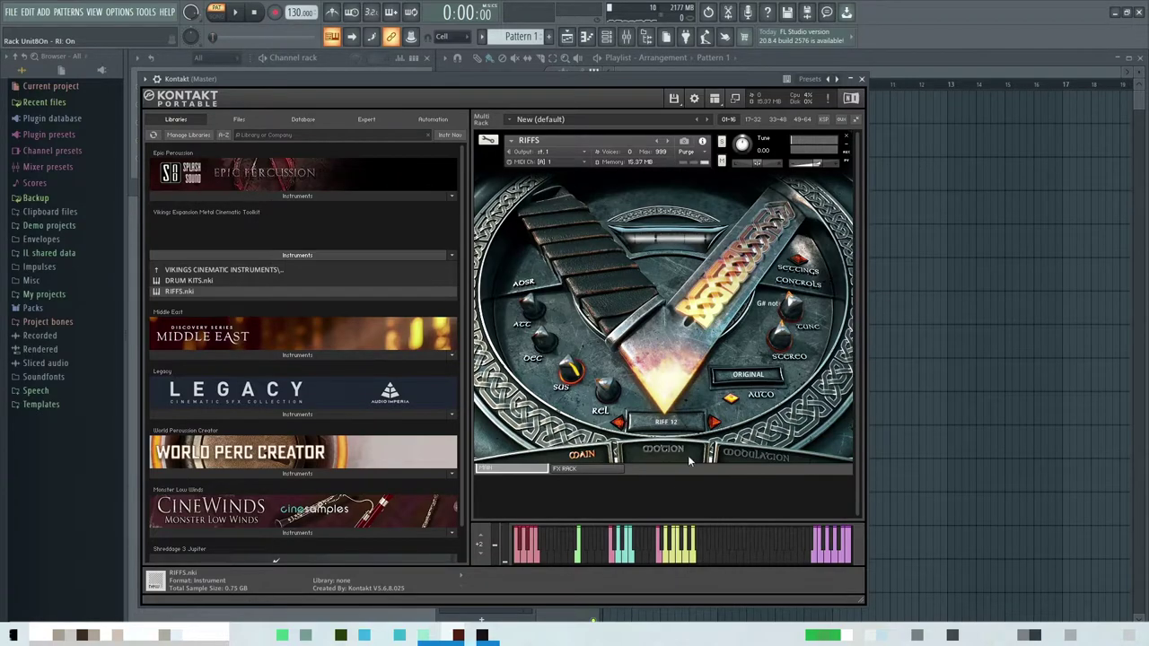
left_click(614, 560)
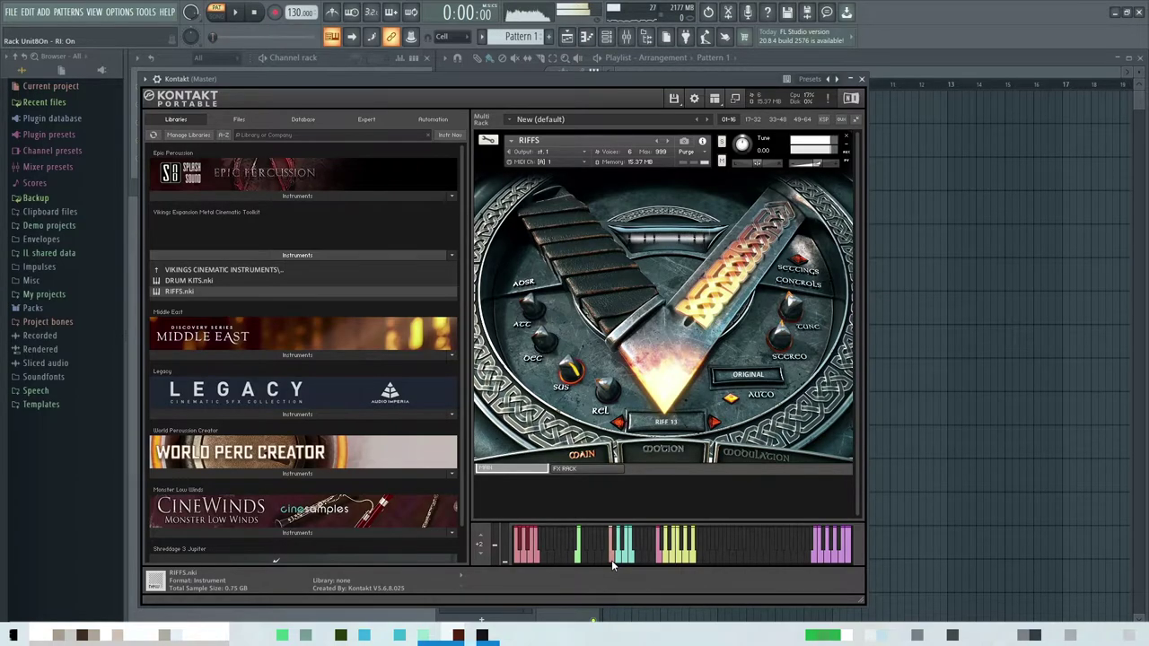
- Move RIFFS on through RIFF 14, RIFF 15 and RIFF 16, auditioning each riff on the lower key group
left_click(713, 422)
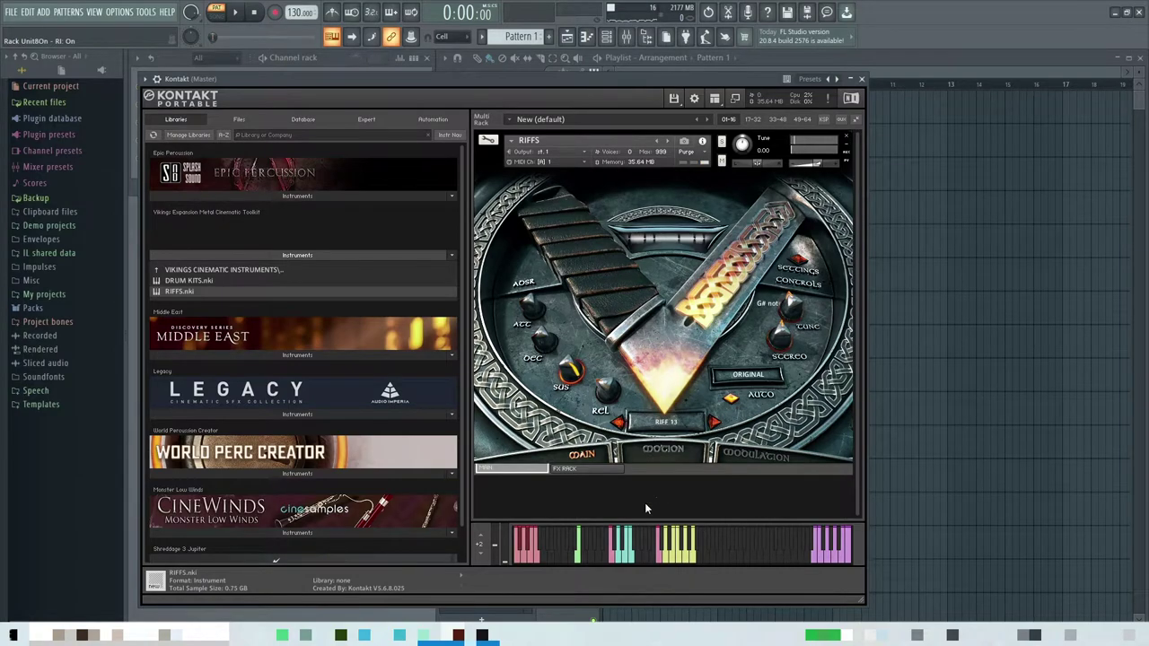
left_click(613, 562)
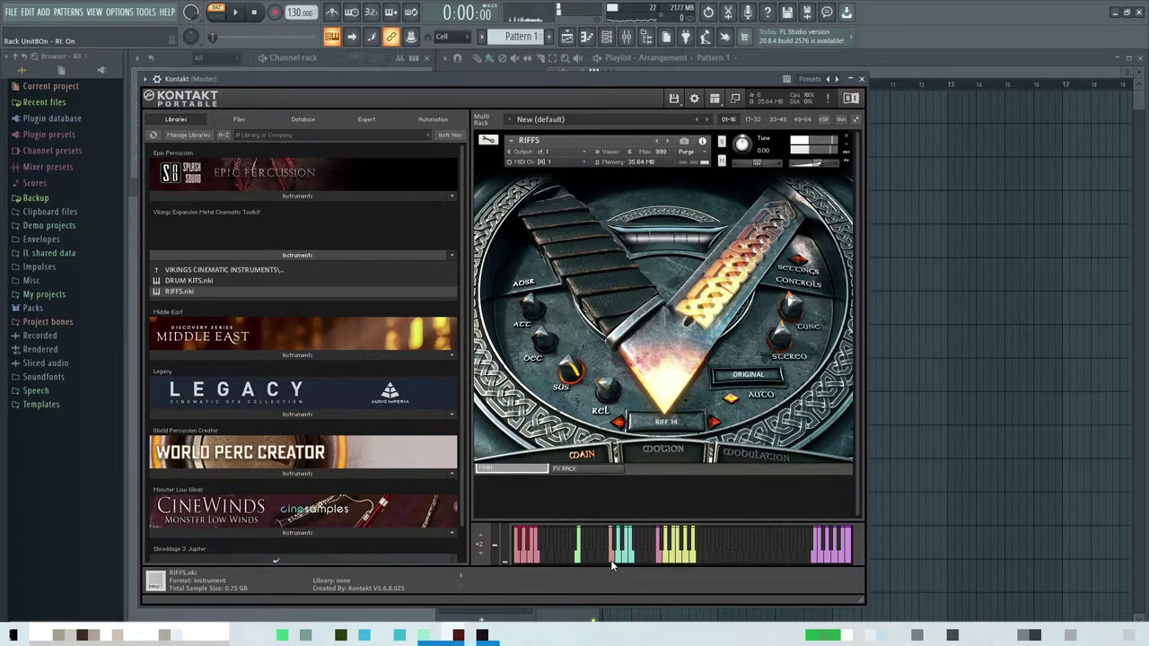
left_click(715, 423)
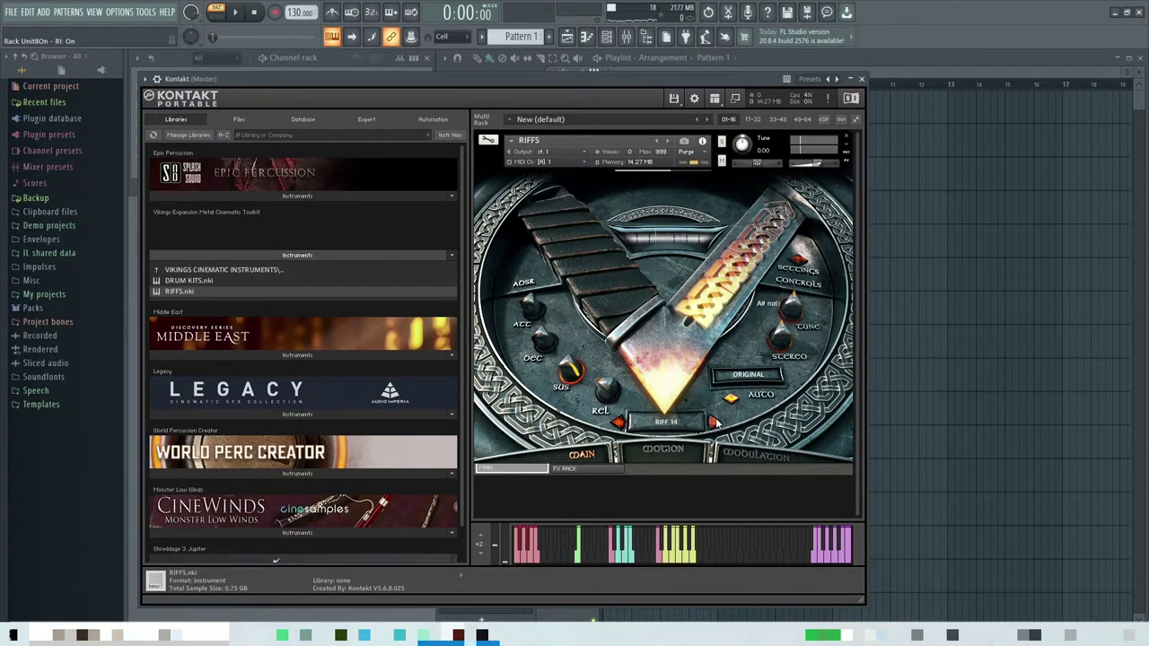
left_click(612, 557)
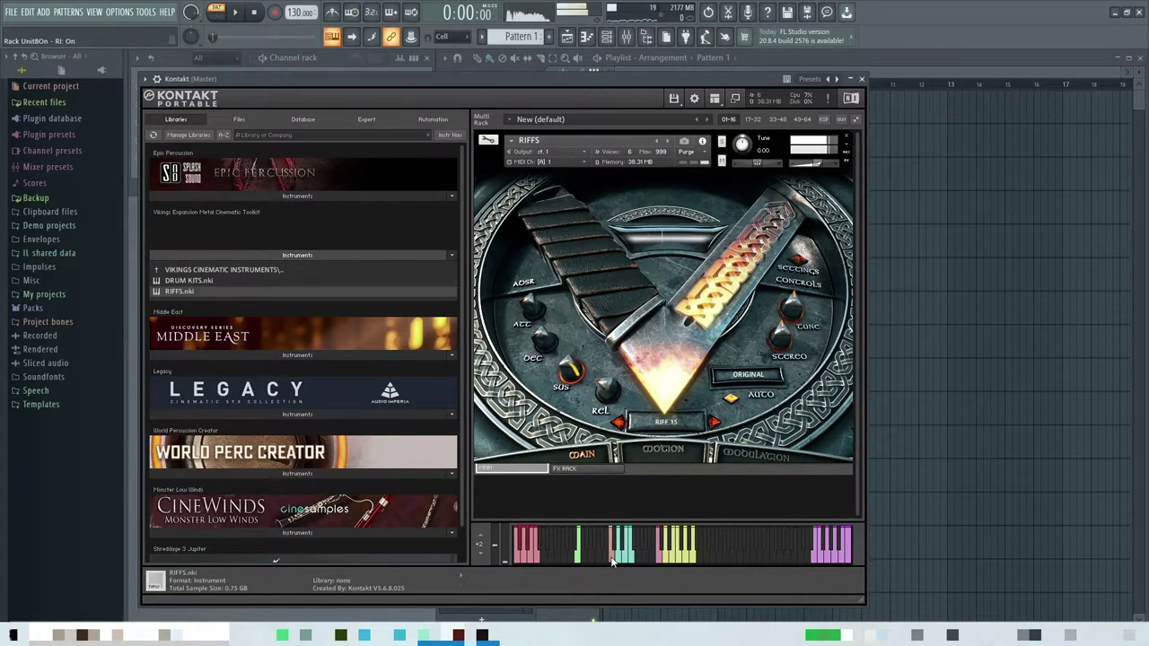
left_click(714, 422)
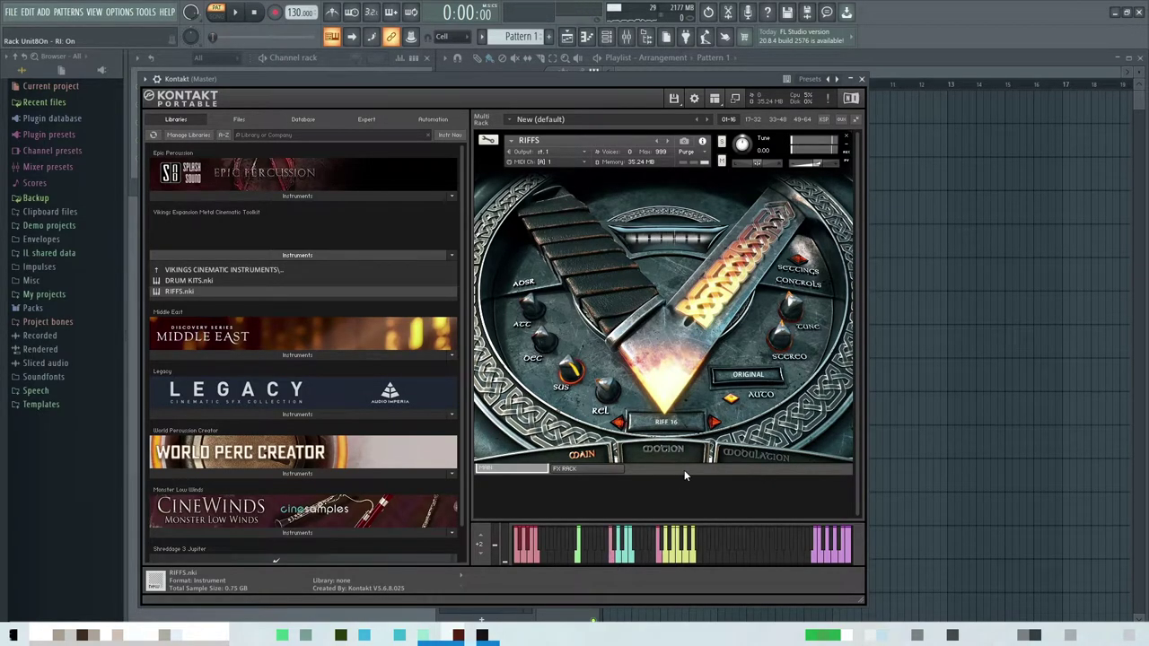
- Continue RIFFS with RIFF 17, RIFF 18 and RIFF 19, playing each from the lower group's pink key
left_click(716, 423)
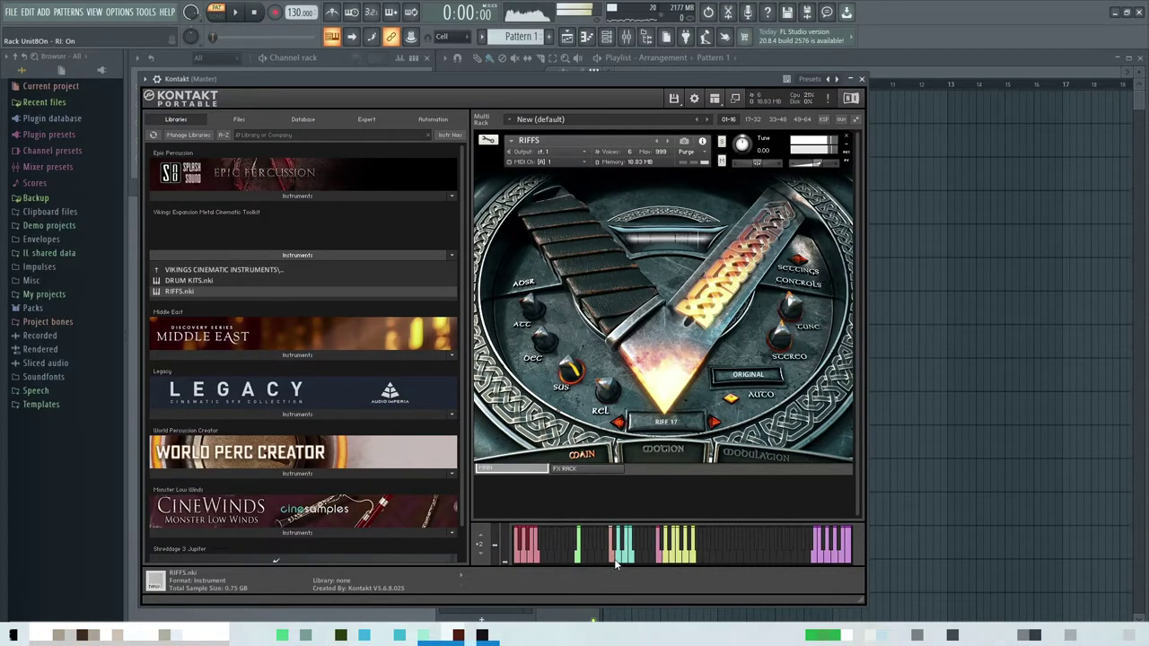
left_click(711, 424)
left_click(712, 424)
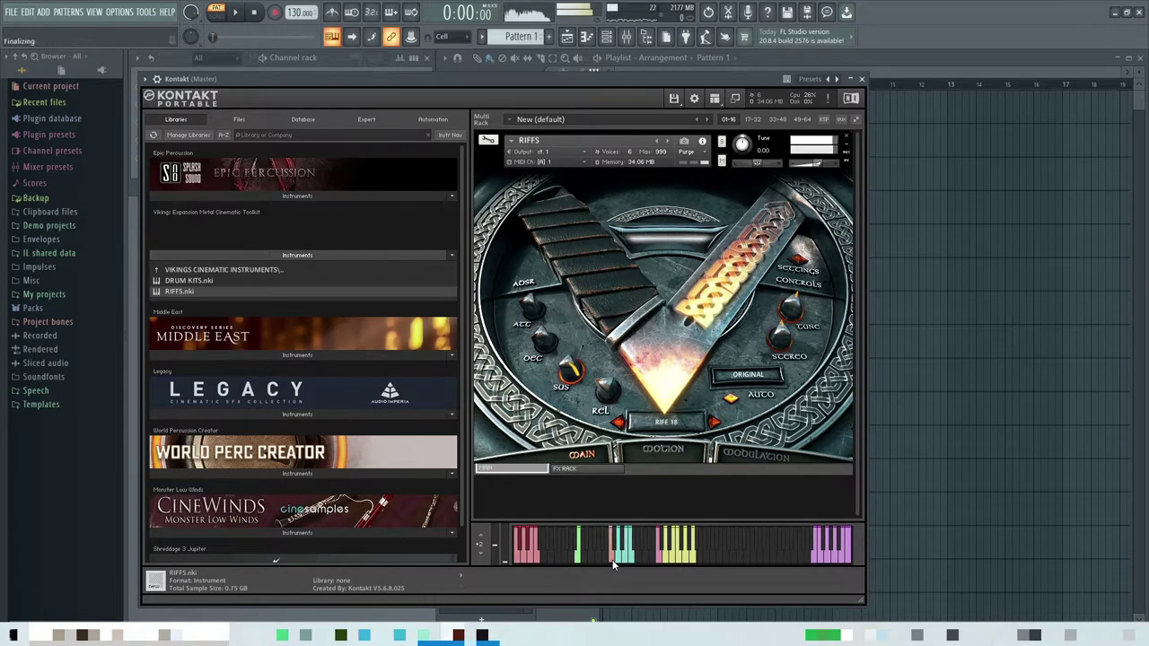
left_click(613, 563)
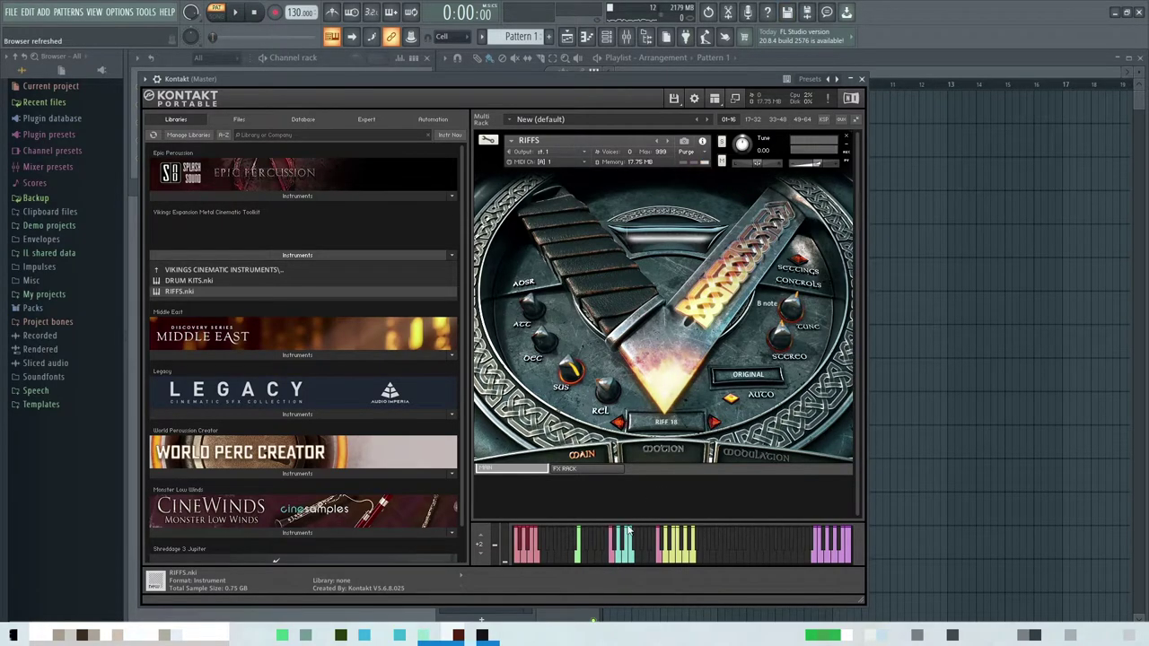
left_click(613, 563)
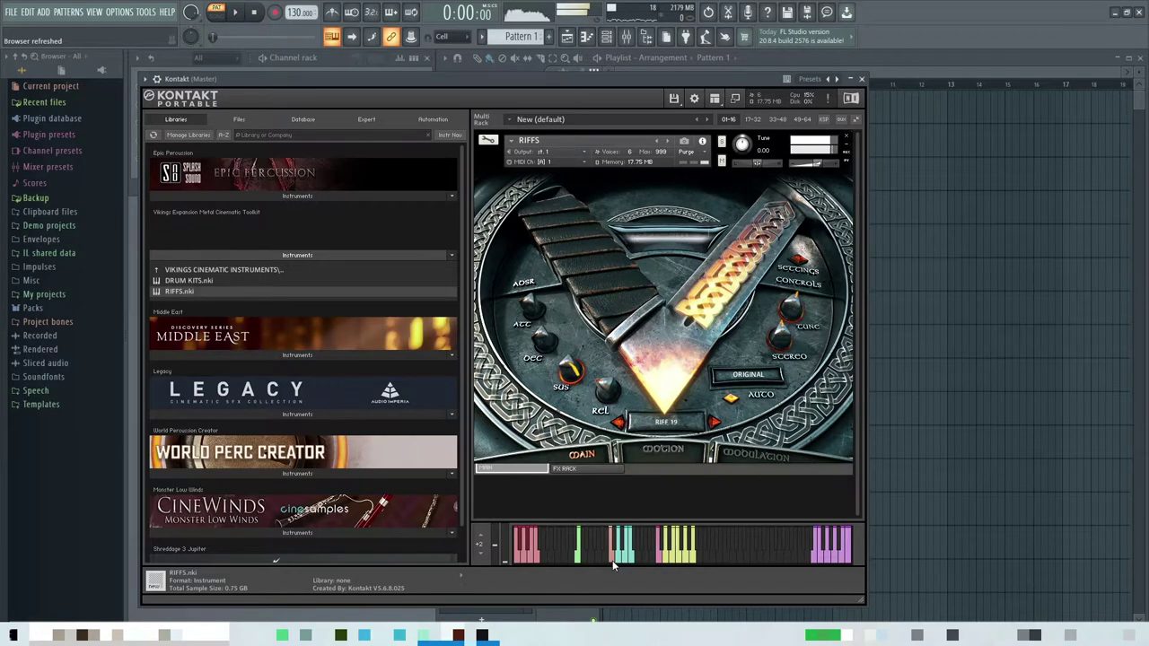
left_click_drag(614, 564, 630, 519)
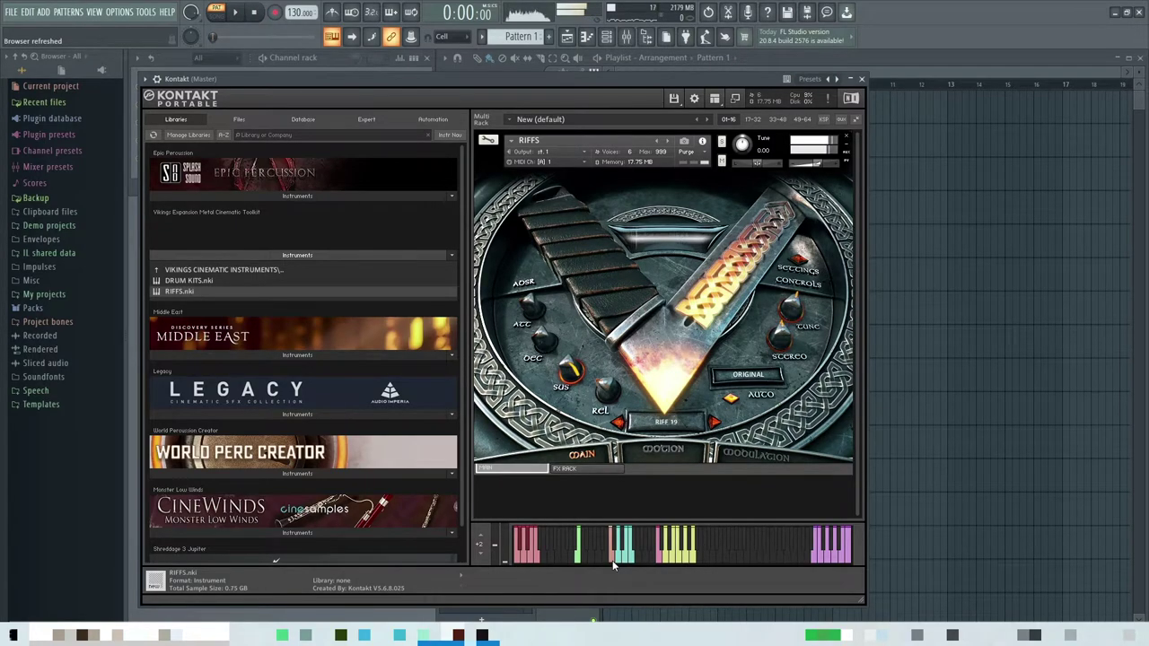
- Choose RIFF 20 from the full riff selection list, confirm it and audition it on the lower group's pink key
left_click(679, 422)
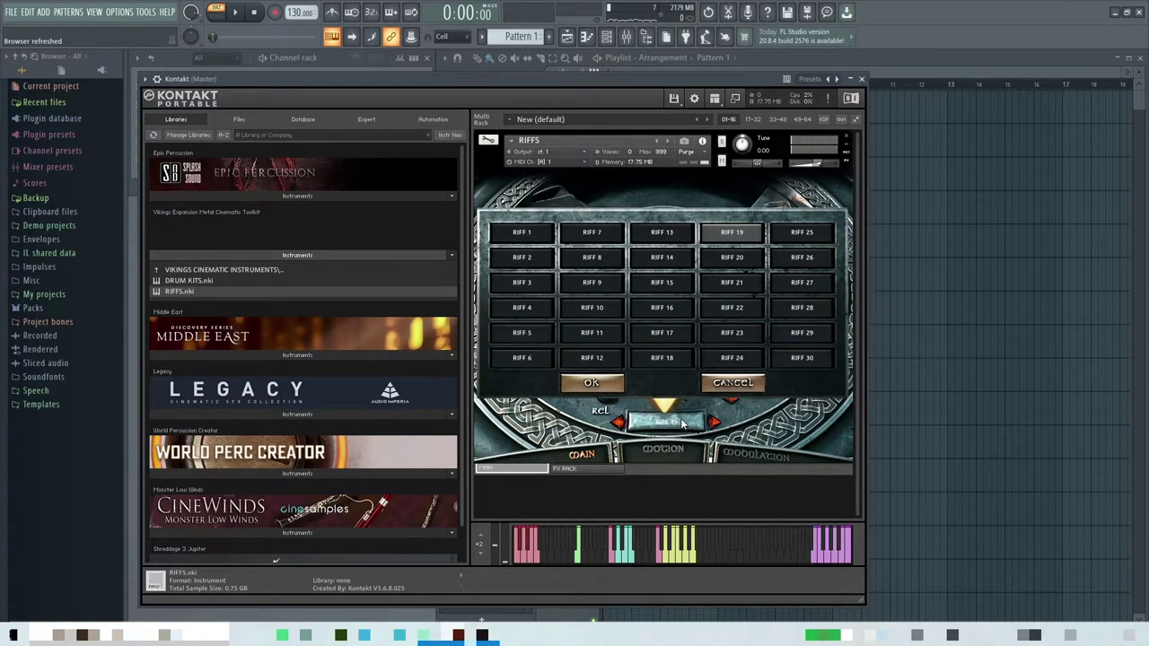
left_click(732, 257)
left_click(592, 382)
left_click(612, 565)
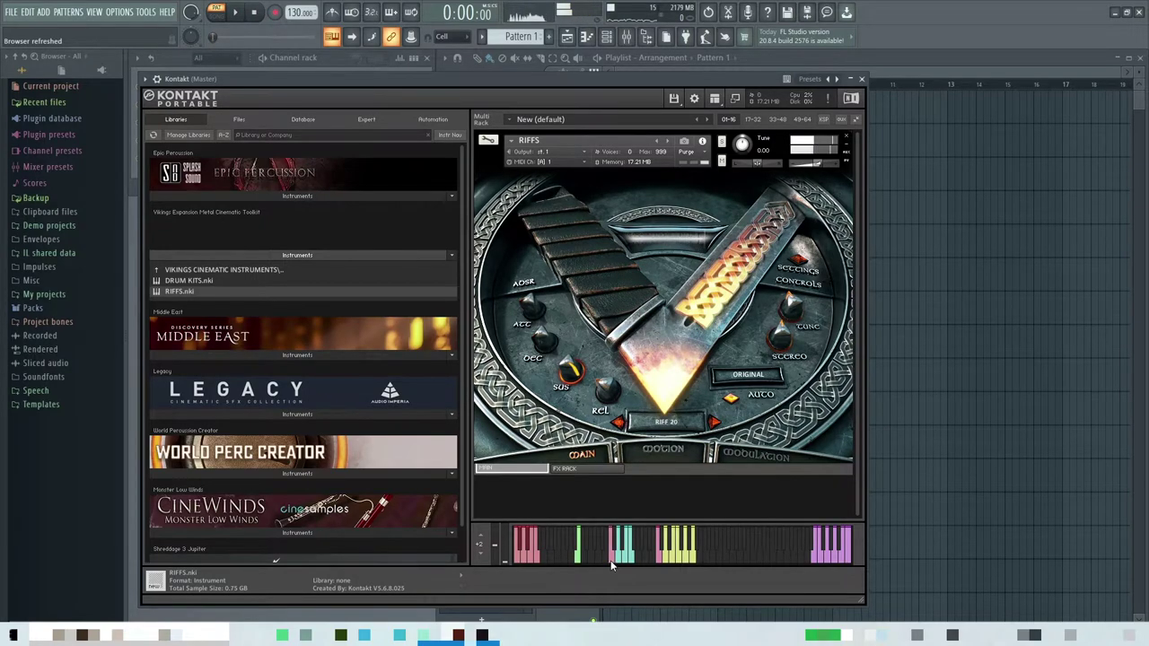
- Switch RIFFS to RIFF 21 and on to RIFF 22, auditioning both on the lower group's pink key
left_click(713, 421)
left_click(614, 562)
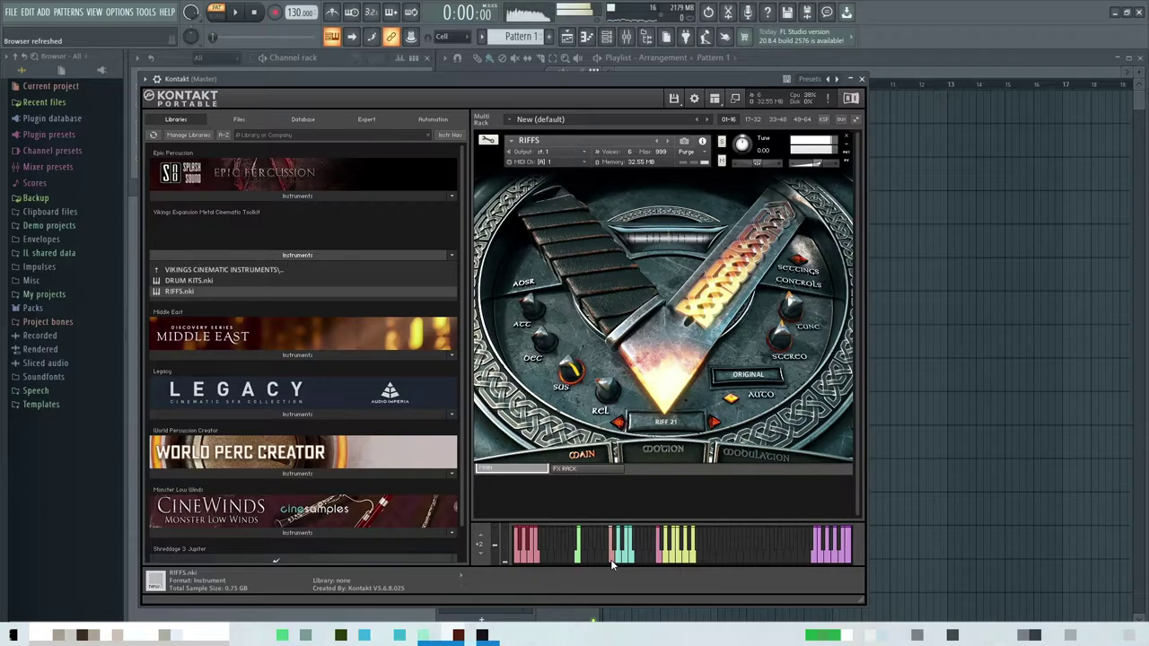
left_click(613, 563)
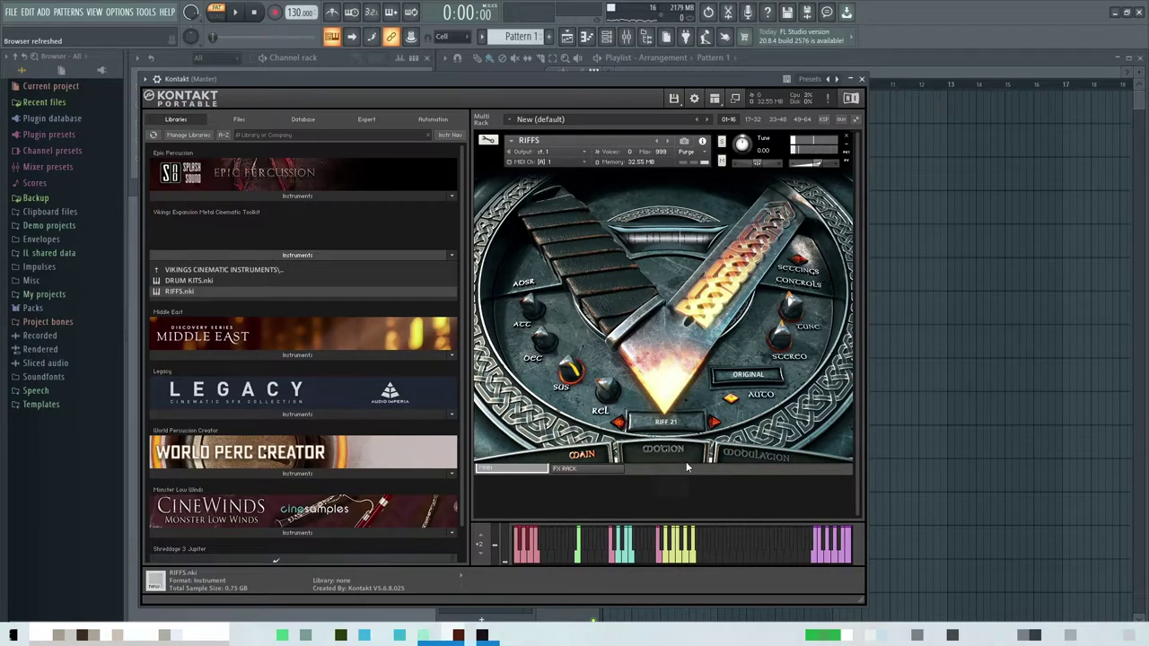
left_click(716, 423)
left_click(613, 564)
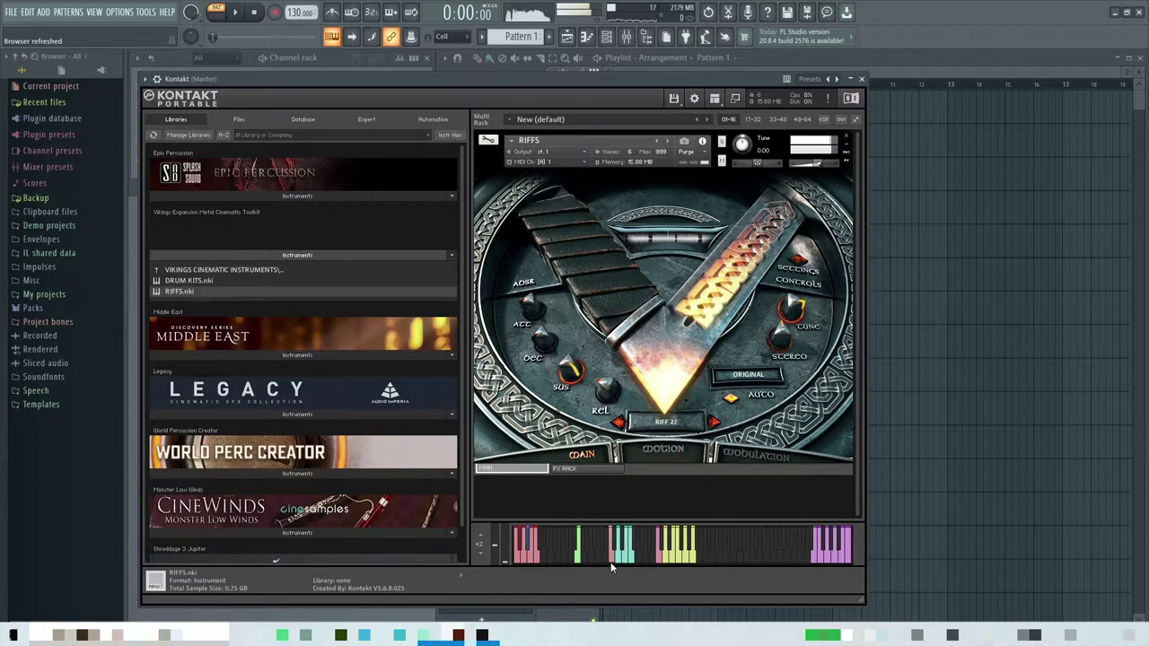
- Advance RIFFS to RIFF 23 and RIFF 24, playing each on the pink key of the lower riff group
left_click(716, 421)
left_click(614, 557)
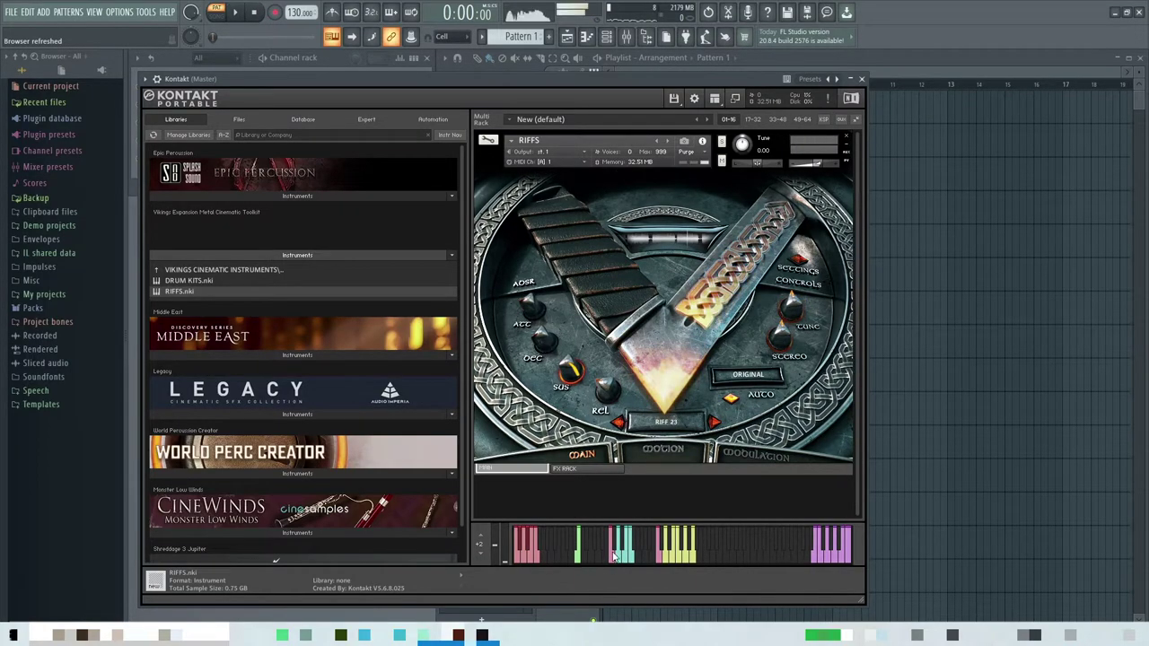
left_click(614, 564)
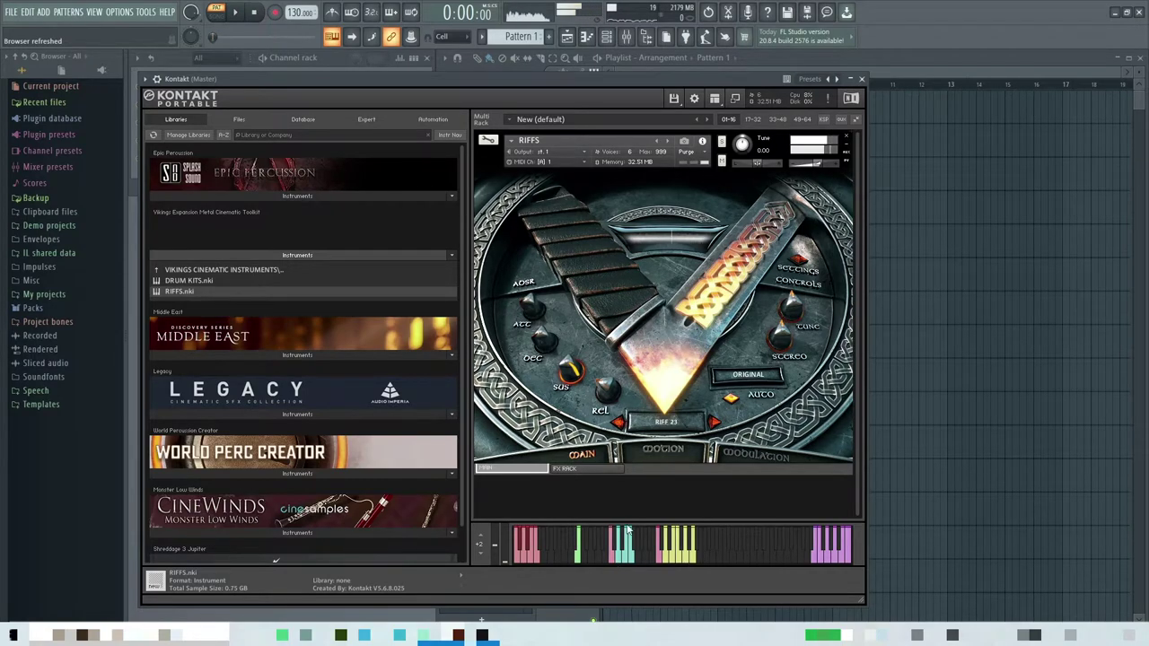
left_click(712, 422)
left_click(614, 564)
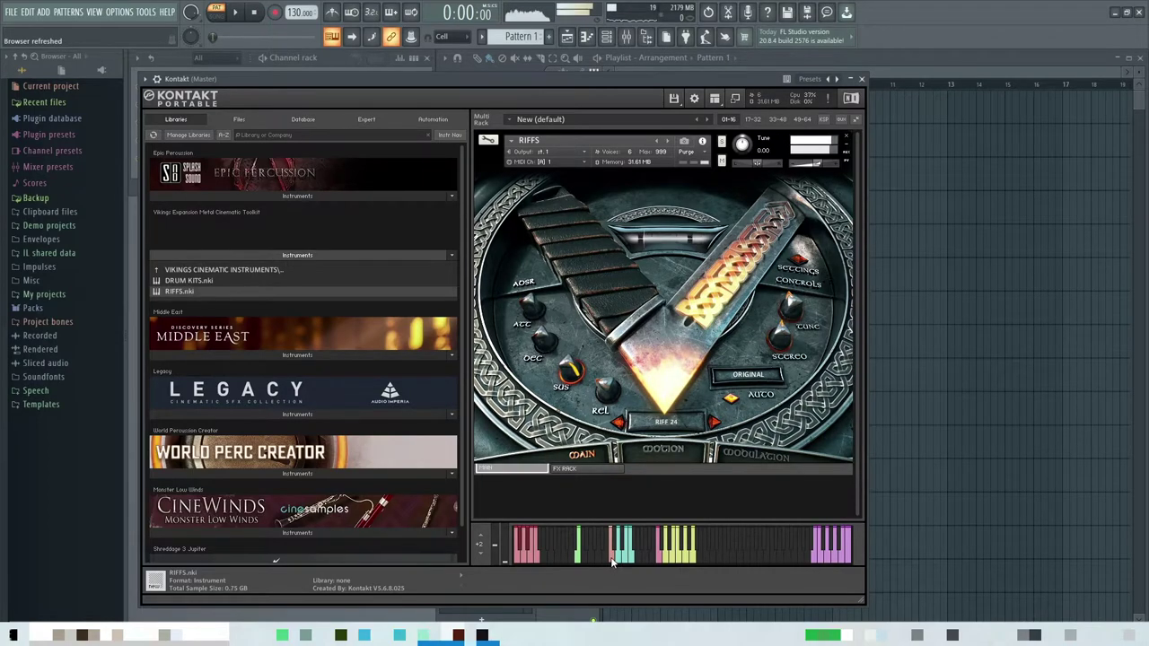
- Step RIFFS through RIFF 25, RIFF 26 and RIFF 27, auditioning each riff on the lower key group
left_click(713, 422)
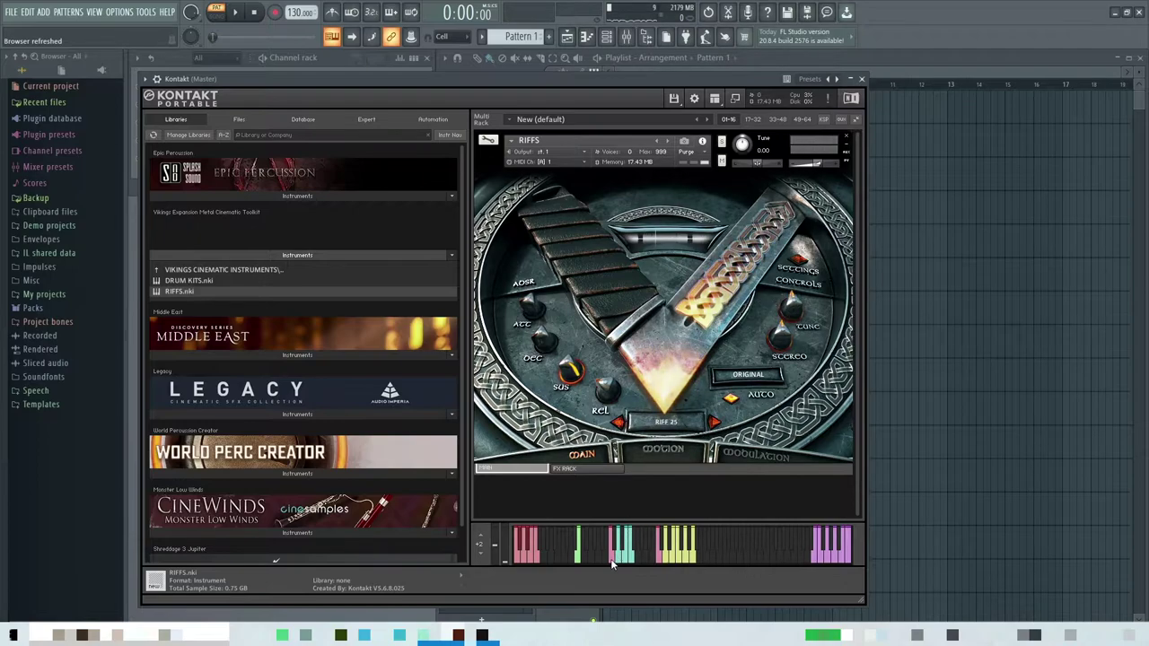
left_click(614, 564)
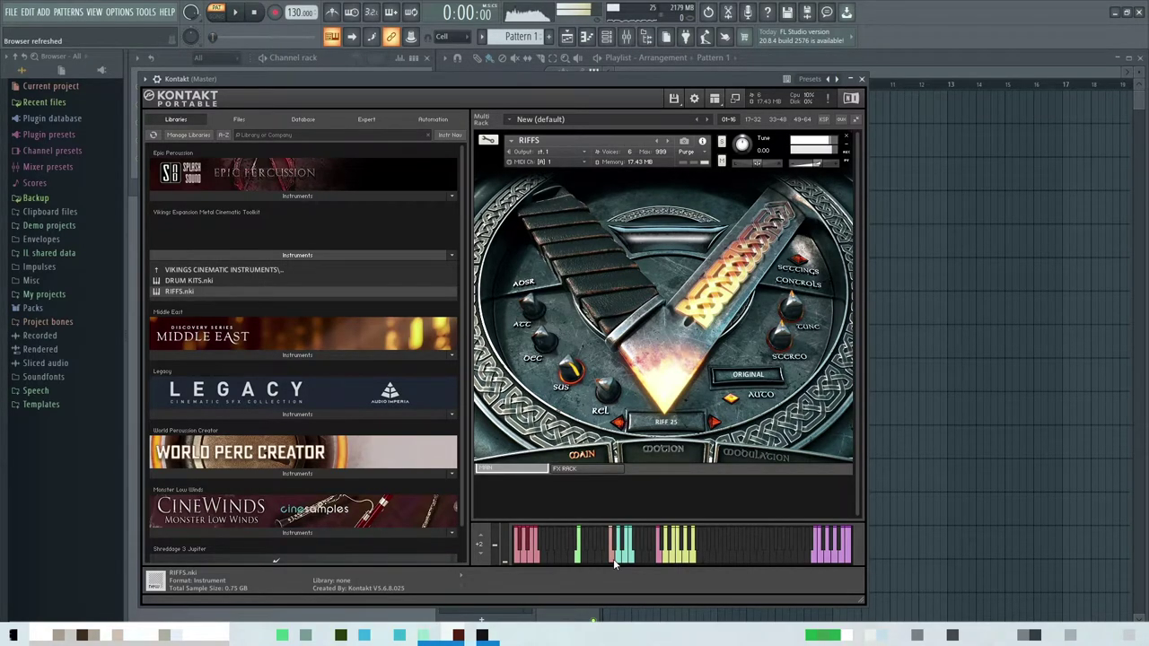
left_click(716, 422)
left_click(609, 557)
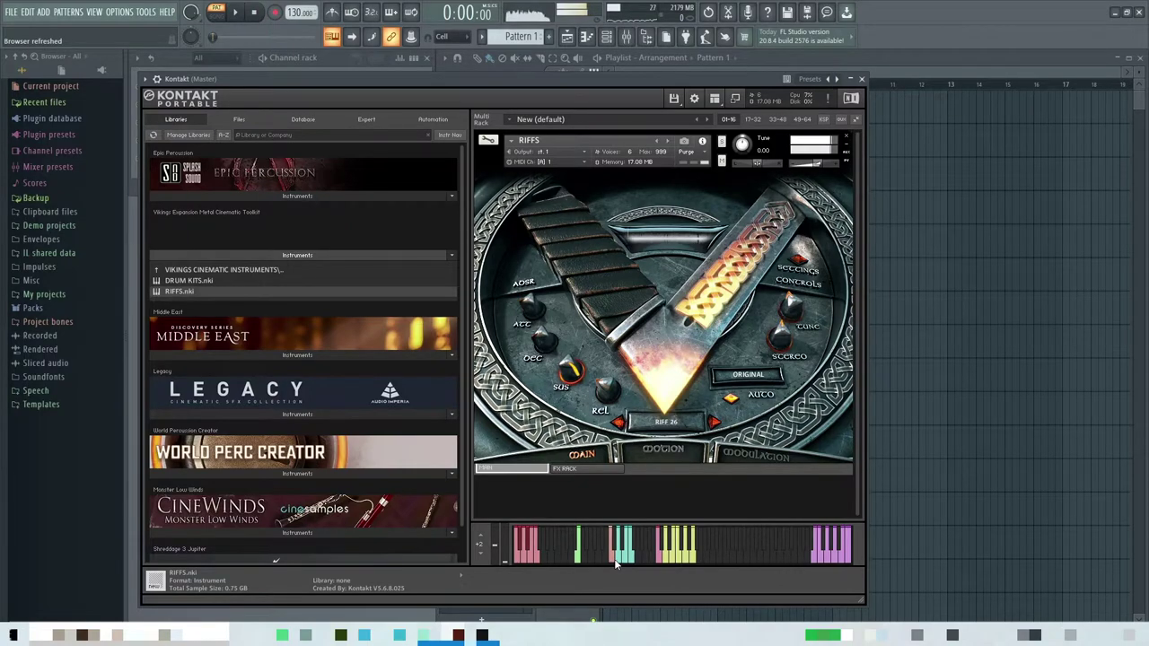
left_click(624, 553)
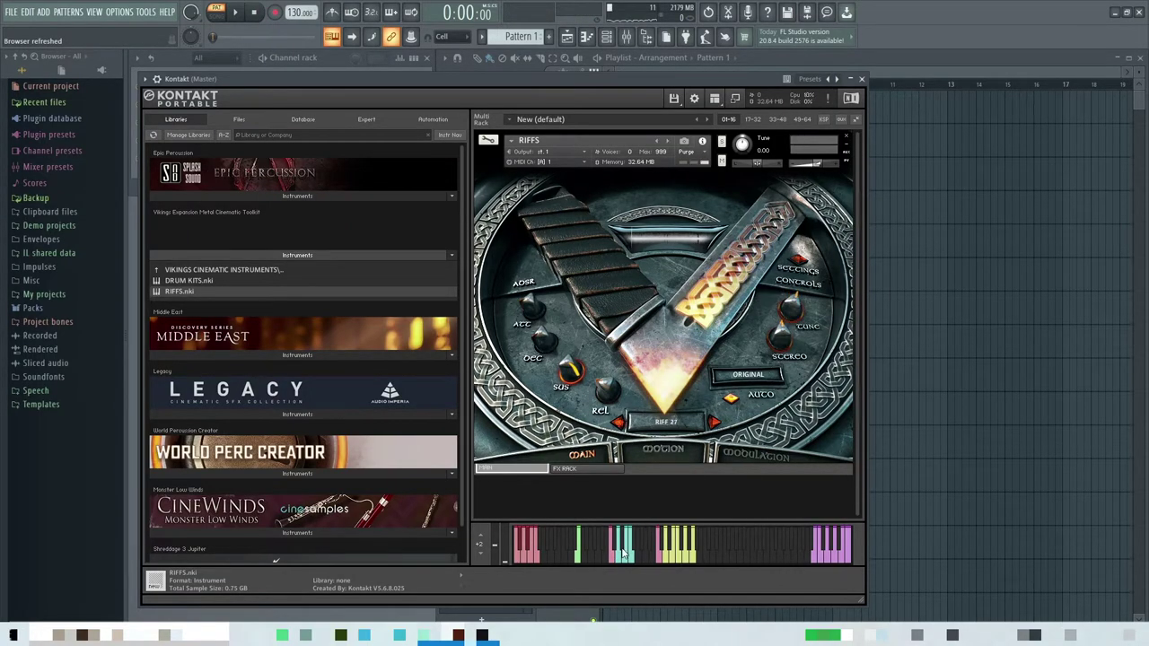
left_click(610, 560)
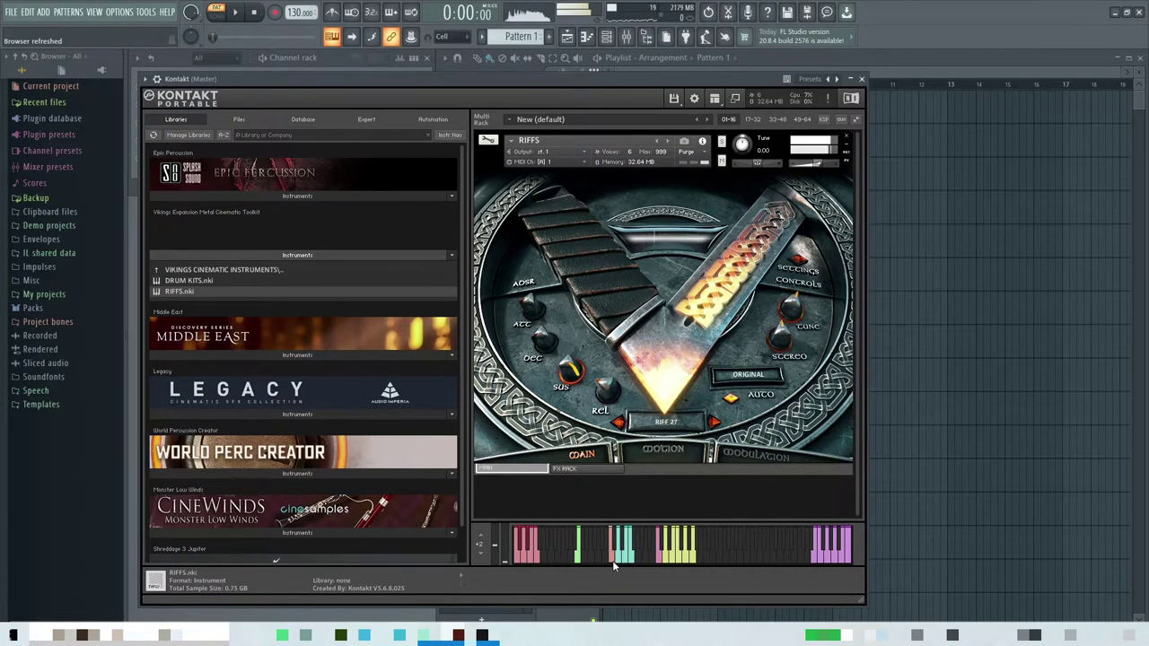
- Audition the last riffs, RIFF 28, RIFF 29 and RIFF 30, one after another on the lower group's pink key
left_click(713, 421)
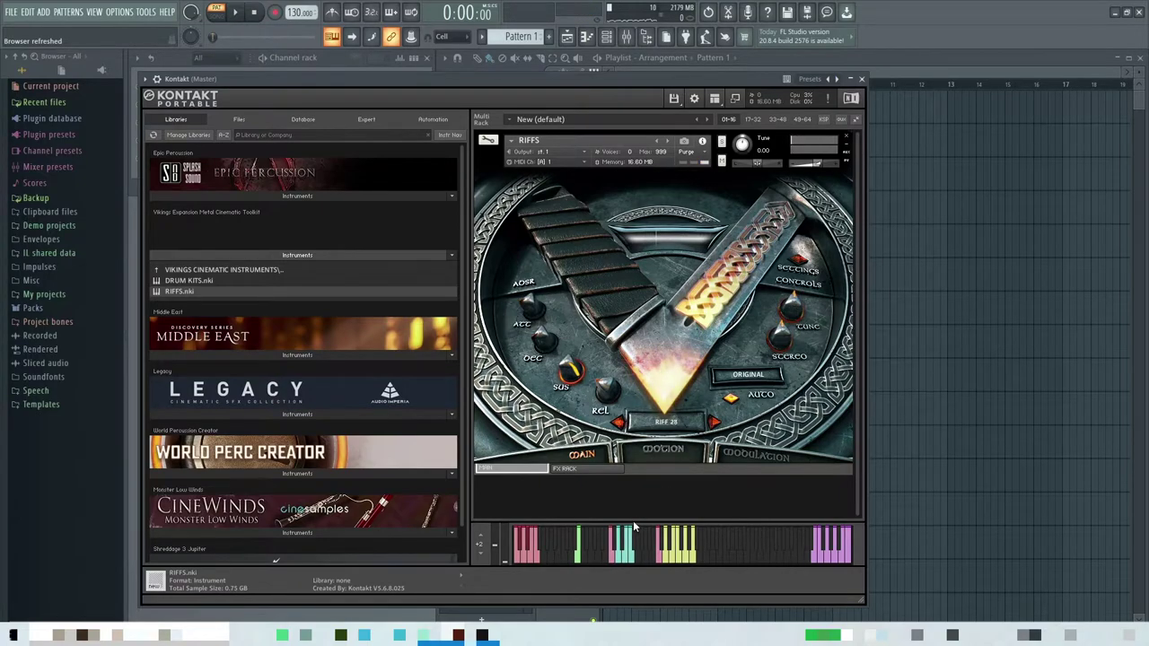
left_click(613, 557)
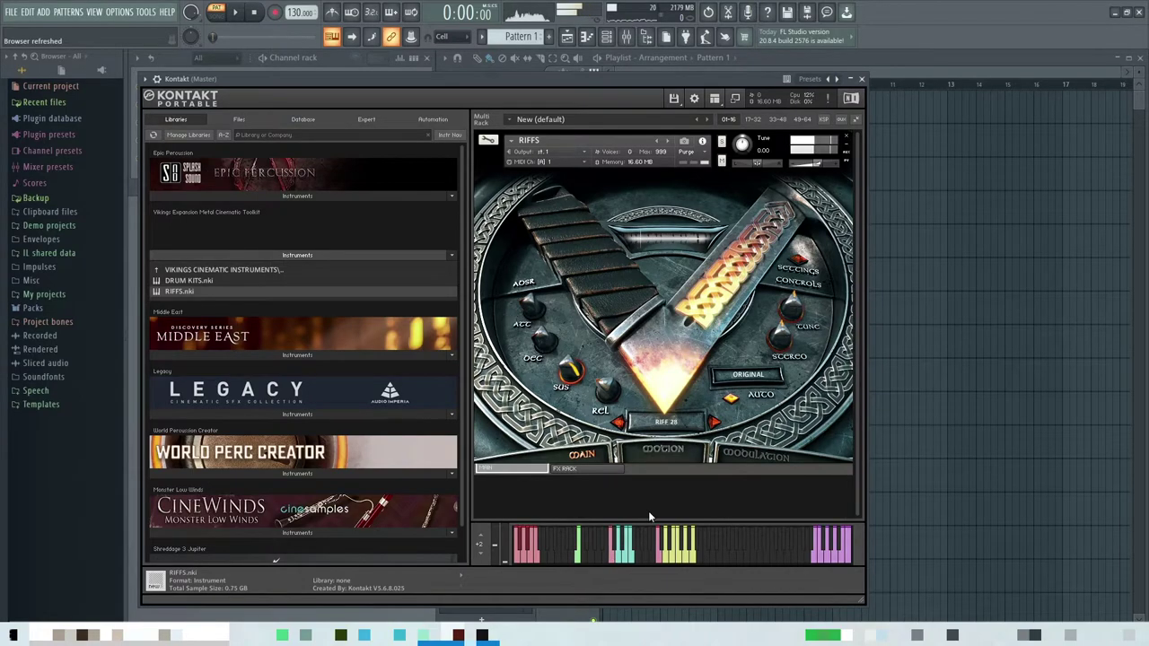
left_click(712, 422)
left_click(611, 559)
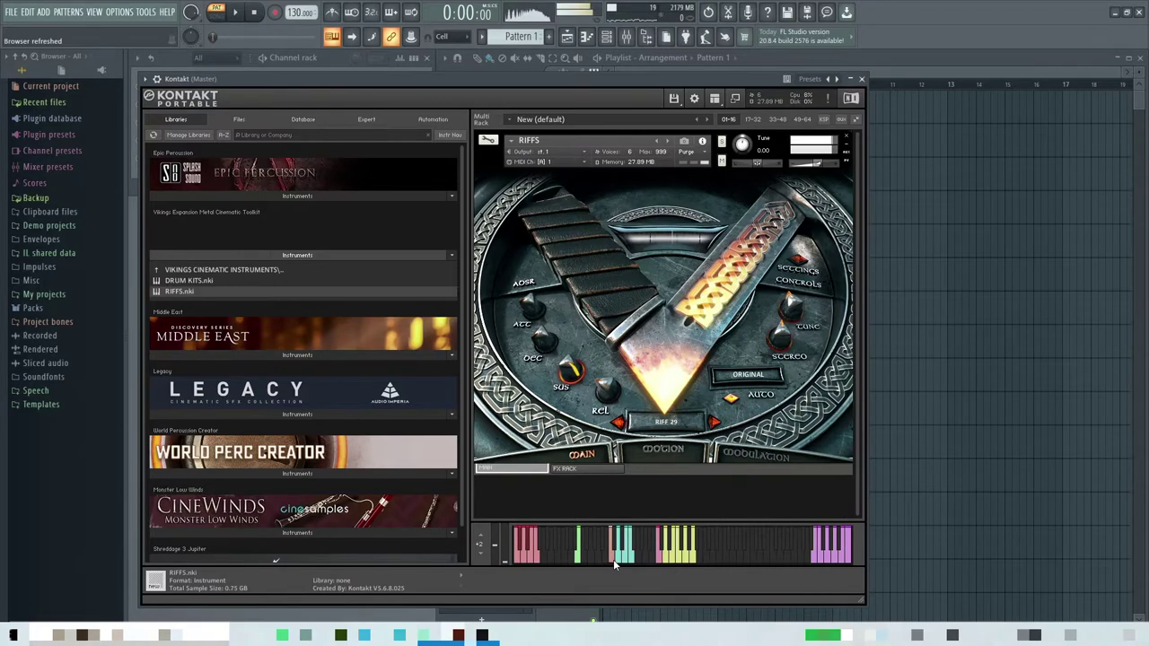
left_click(715, 422)
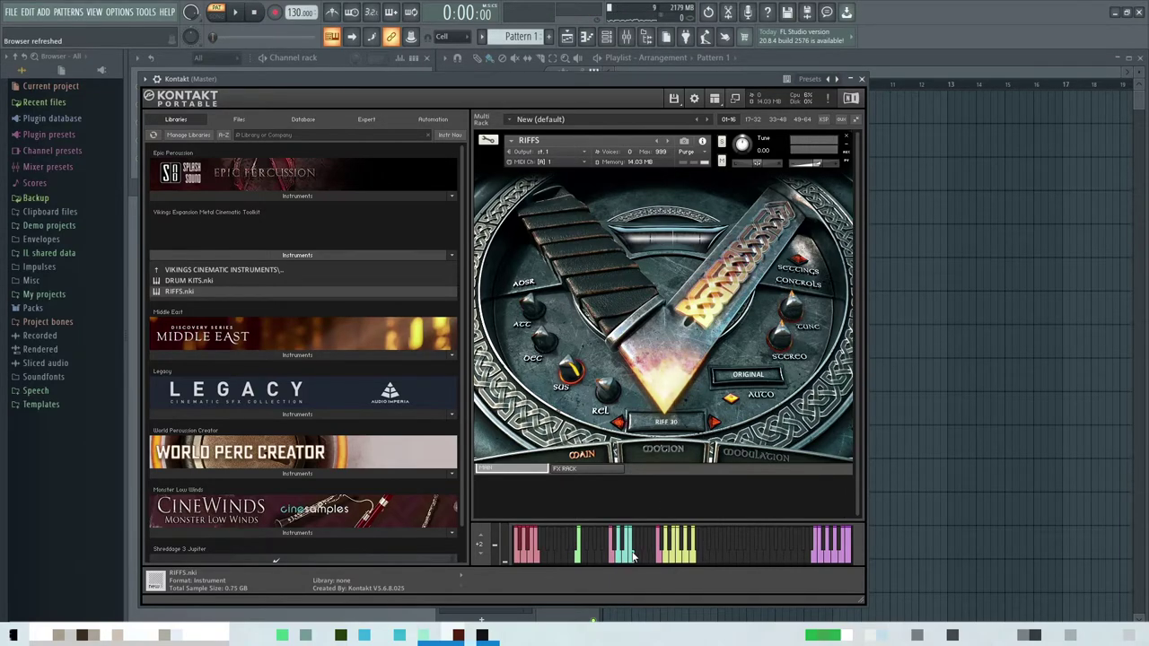
left_click(613, 559)
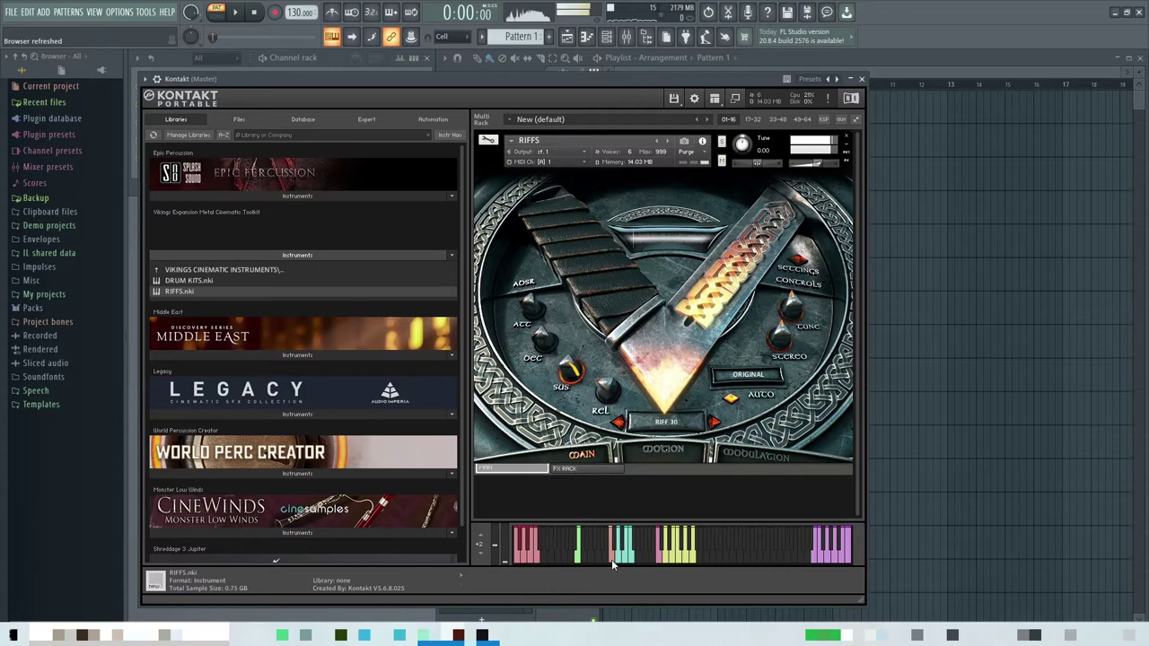